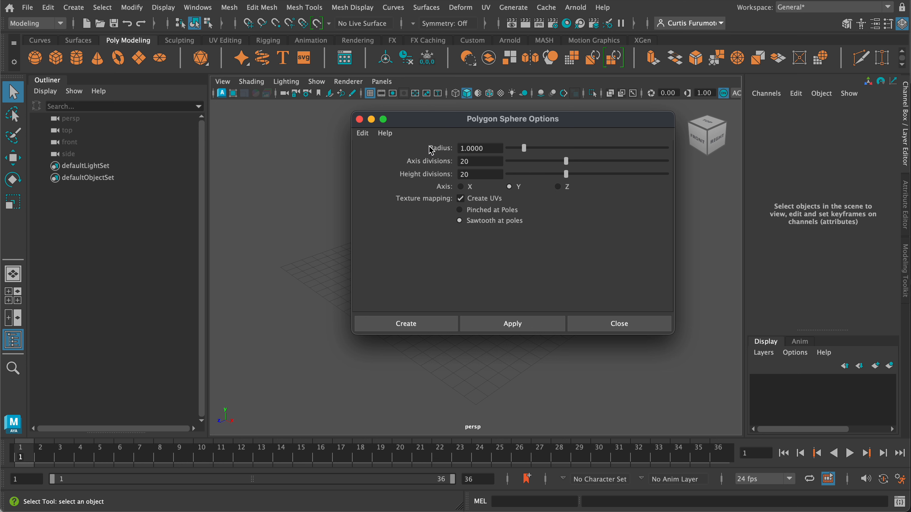
# Reset the polygon sphere options to their defaults and create a sphere with a radius of 1
pyautogui.click(362, 133)
pyautogui.click(373, 158)
pyautogui.click(406, 323)
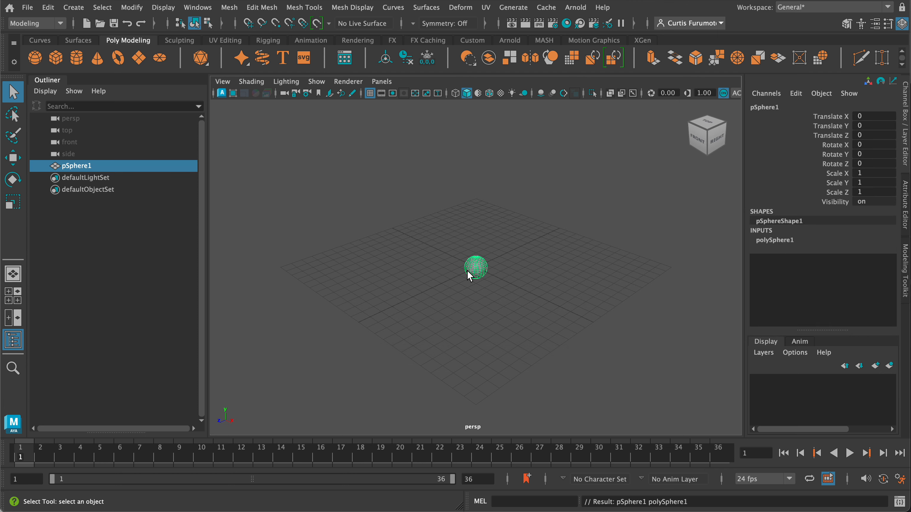
# Set the sphere's Translate Y to 1 to raise it onto the grid
pyautogui.keyDown('alt'); pyautogui.moveTo(477, 284); pyautogui.dragTo(476, 277); pyautogui.keyUp('alt')
pyautogui.scroll(2, 477, 278)
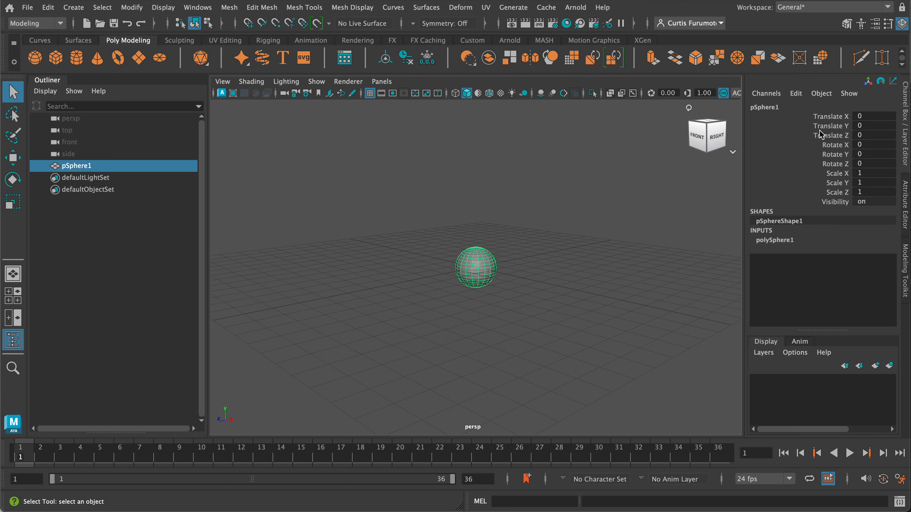
pyautogui.click(877, 127)
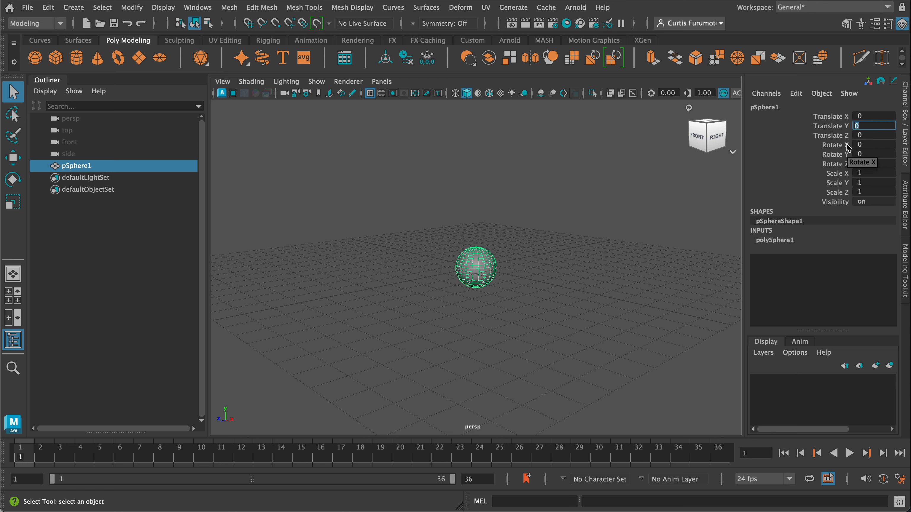
pyautogui.write('1')
pyautogui.press('Return')
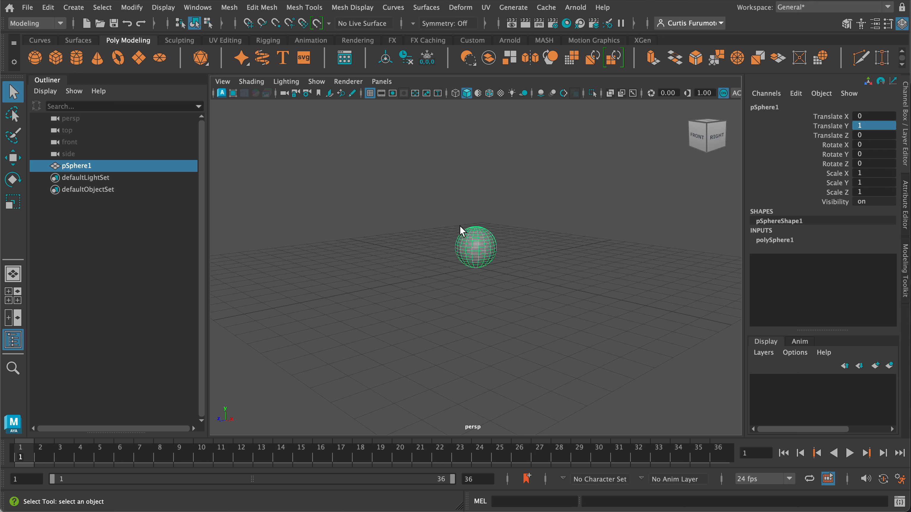
# Assign a new Lambert material to the sphere
pyautogui.moveTo(463, 264)
pyautogui.keyDown('alt'); pyautogui.mouseDown()
pyautogui.moveTo(449, 253)
pyautogui.moveTo(445, 264)
pyautogui.moveTo(451, 253)
pyautogui.mouseUp(); pyautogui.keyUp('alt')
pyautogui.scroll(5, 451, 252)
pyautogui.keyDown('alt'); pyautogui.moveTo(464, 247); pyautogui.dragTo(449, 264, button='middle'); pyautogui.keyUp('alt')
pyautogui.keyDown('alt'); pyautogui.moveTo(449, 264); pyautogui.dragTo(450, 266); pyautogui.keyUp('alt')
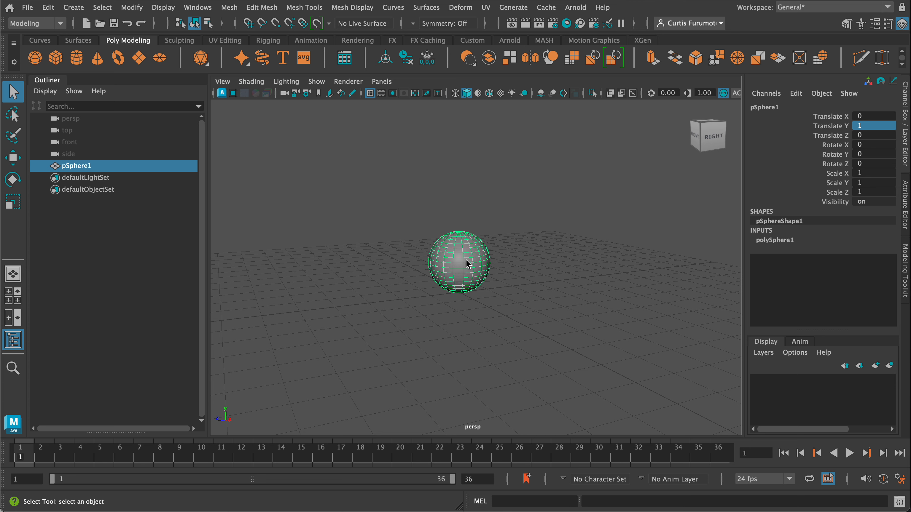
pyautogui.rightClick(467, 258)
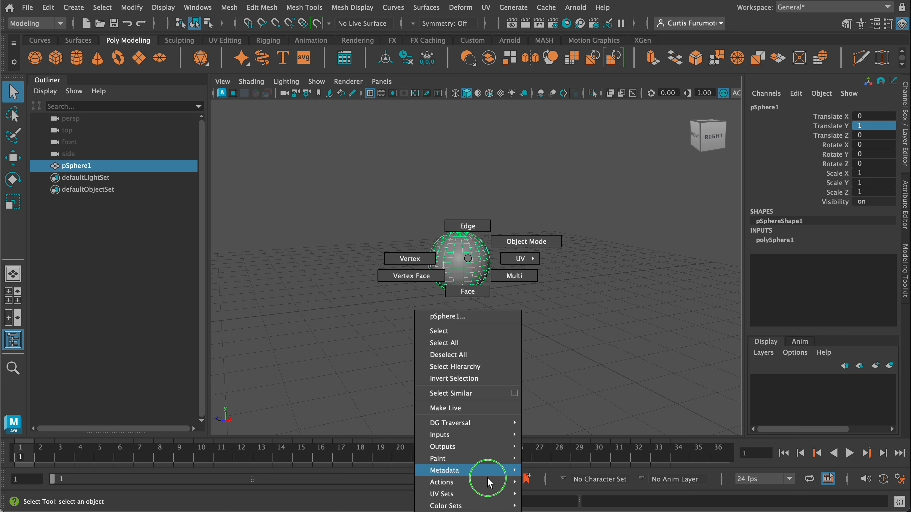
pyautogui.click(495, 511)
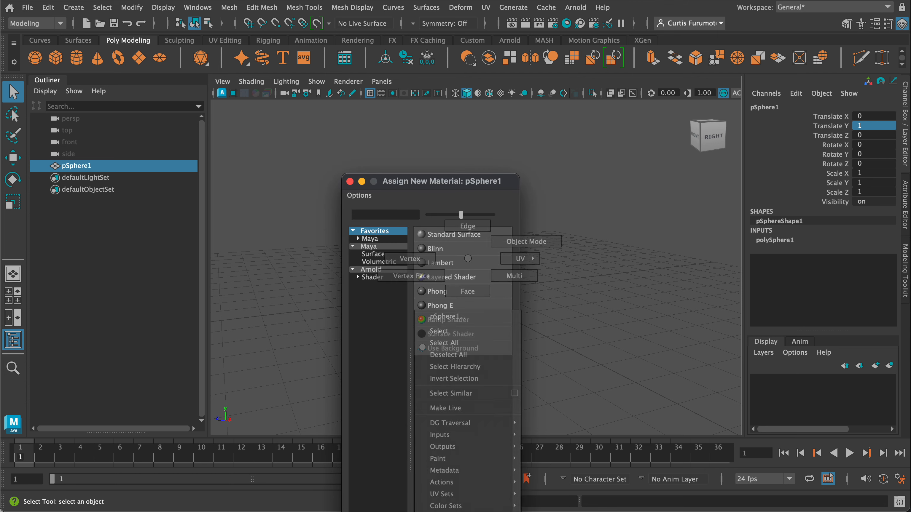
pyautogui.click(462, 264)
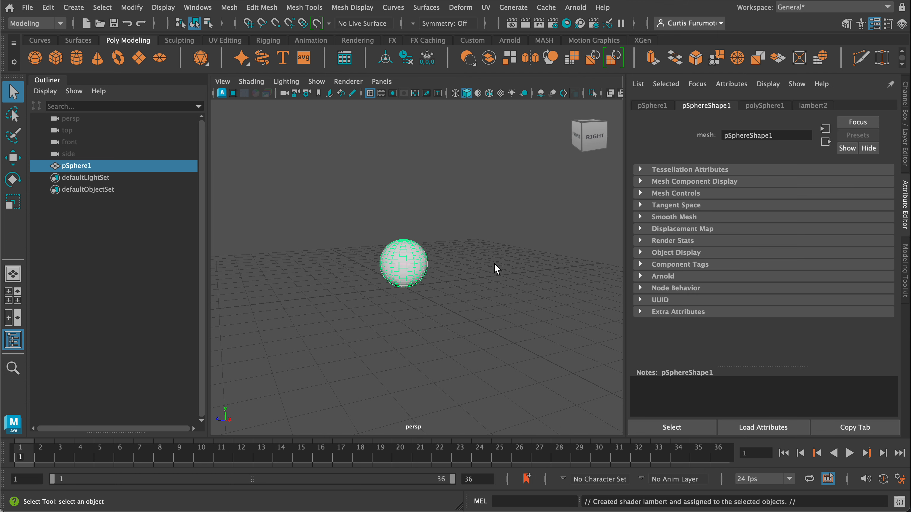
# Rename the sphere's material yellow_material, set its color to yellow, and deselect the sphere
pyautogui.click(811, 105)
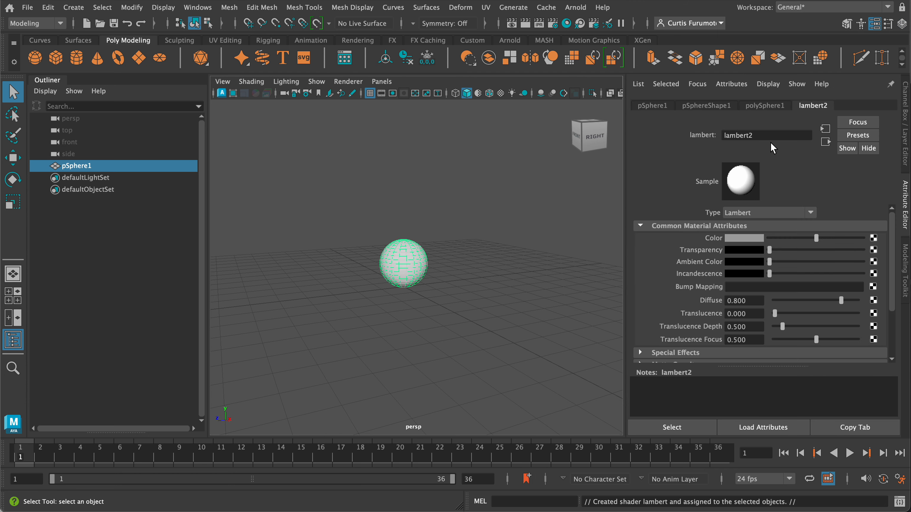
pyautogui.doubleClick(768, 135)
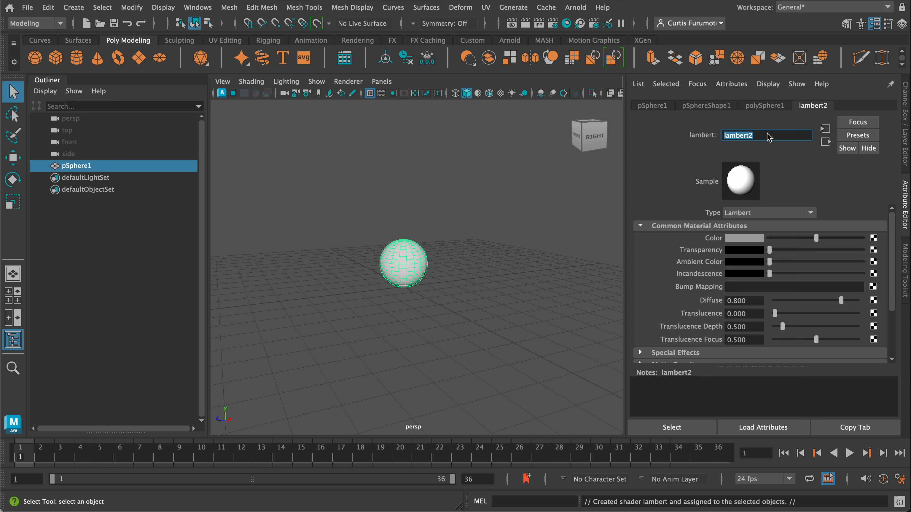
pyautogui.write('yellow_material')
pyautogui.click(749, 239)
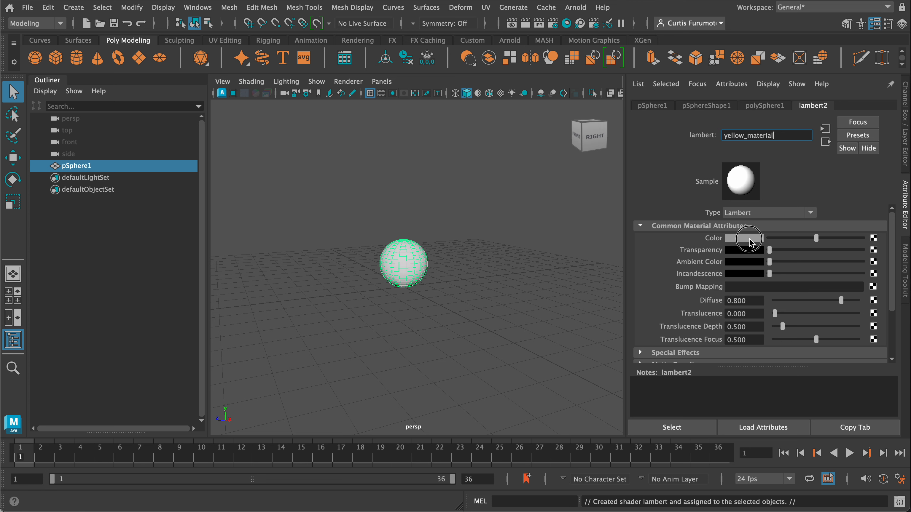
pyautogui.moveTo(834, 253); pyautogui.dragTo(843, 253)
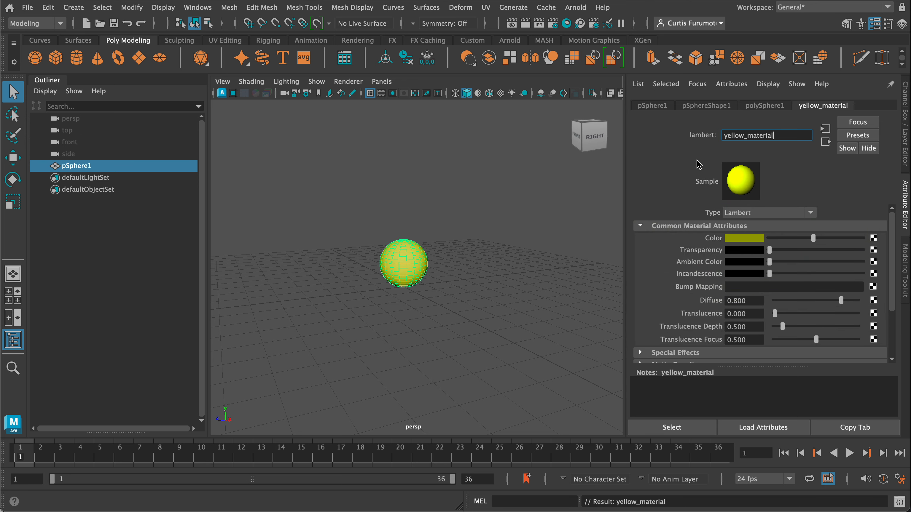
pyautogui.click(535, 208)
# Open the creation options for a polygon plane and reset them to their defaults
pyautogui.keyDown('alt'); pyautogui.moveTo(535, 208); pyautogui.dragTo(459, 227); pyautogui.keyUp('alt')
pyautogui.scroll(5, 452, 223)
pyautogui.keyDown('alt'); pyautogui.moveTo(451, 223); pyautogui.dragTo(426, 210, button='middle'); pyautogui.keyUp('alt')
pyautogui.scroll(-5, 426, 209)
pyautogui.keyDown('alt'); pyautogui.moveTo(426, 210); pyautogui.dragTo(447, 224); pyautogui.keyUp('alt')
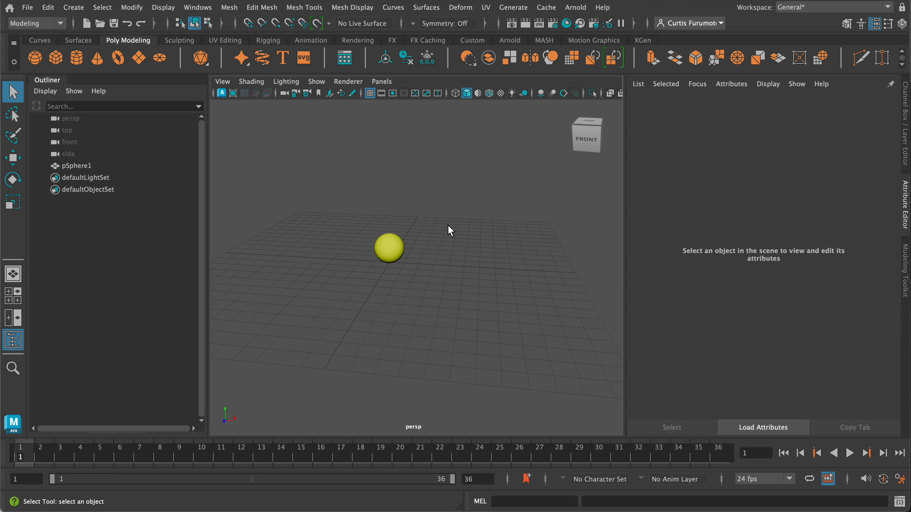
pyautogui.click(79, 10)
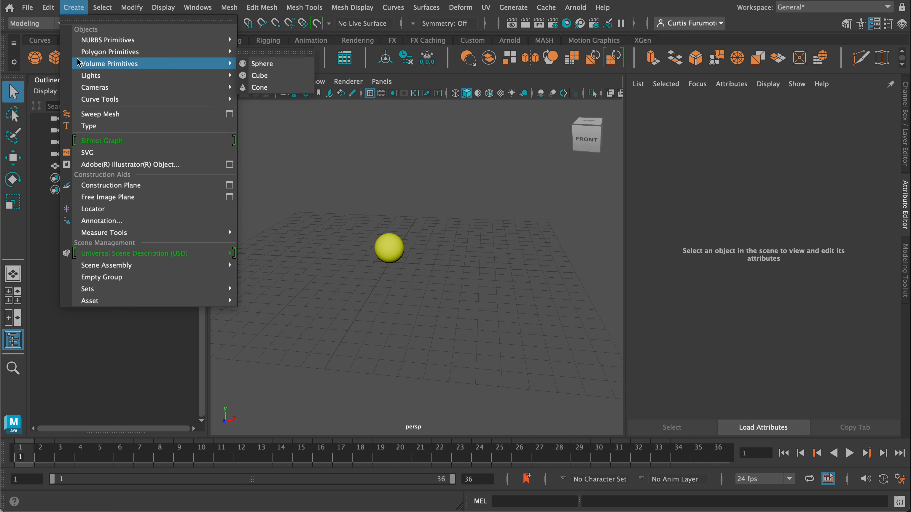
pyautogui.moveTo(86, 55)
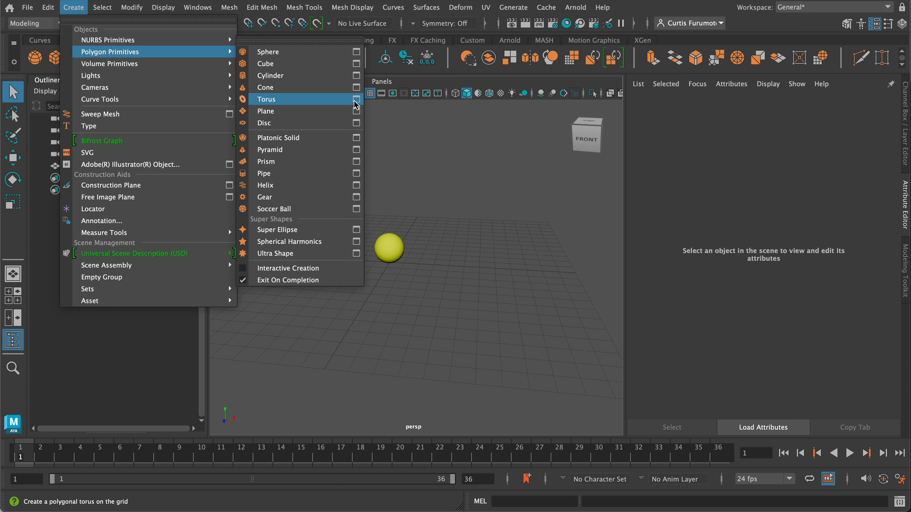
pyautogui.click(356, 112)
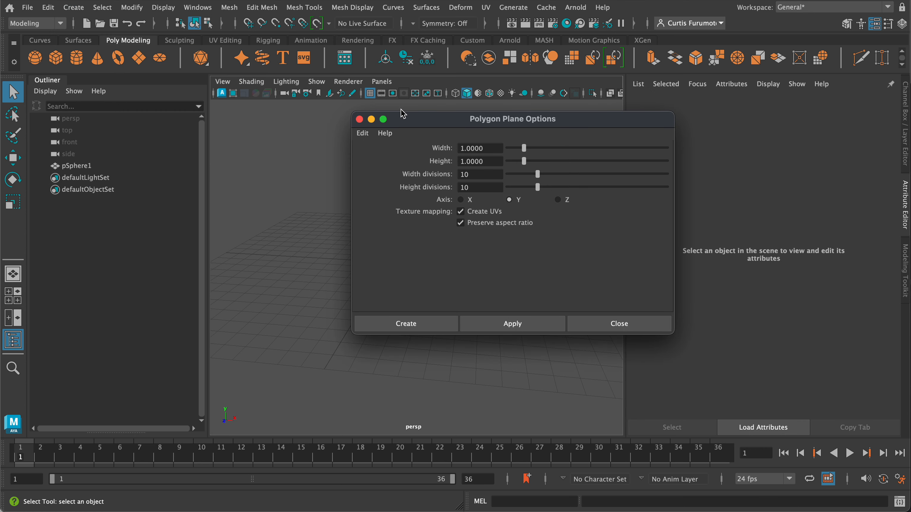
pyautogui.click(362, 133)
pyautogui.click(373, 158)
# Set both the width divisions and height divisions of the new plane to 1
pyautogui.click(480, 174)
pyautogui.write('1')
pyautogui.click(481, 187)
pyautogui.write('1')
pyautogui.click(480, 175)
# Set the plane's width and height to 20 and create it
pyautogui.click(439, 149)
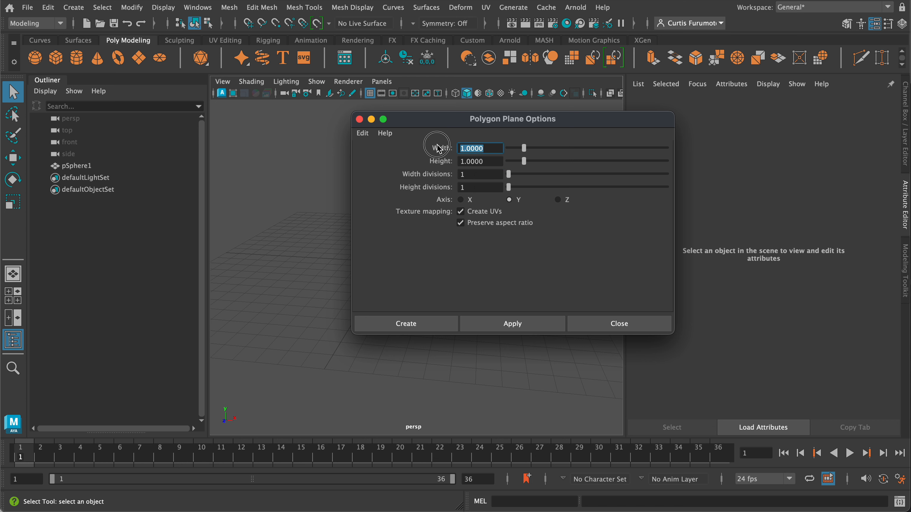
pyautogui.write('2')
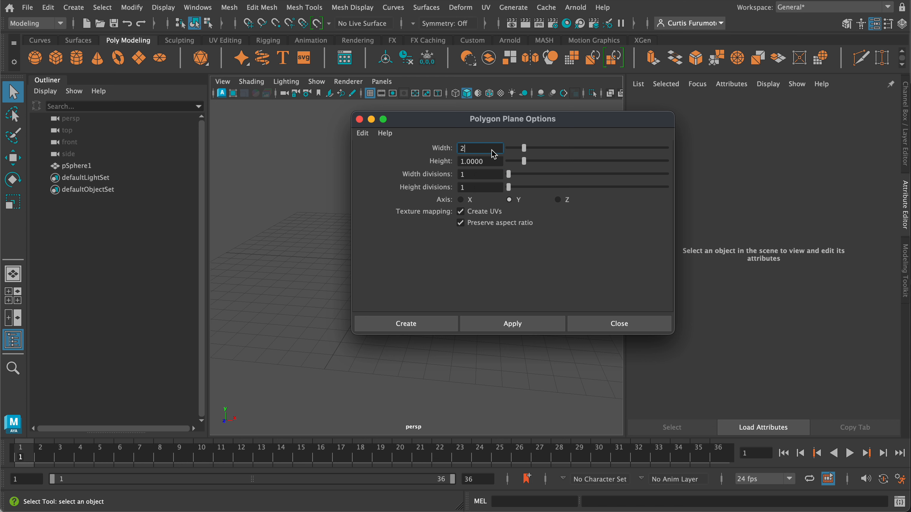
pyautogui.write('0')
pyautogui.press('Tab')
pyautogui.write('2')
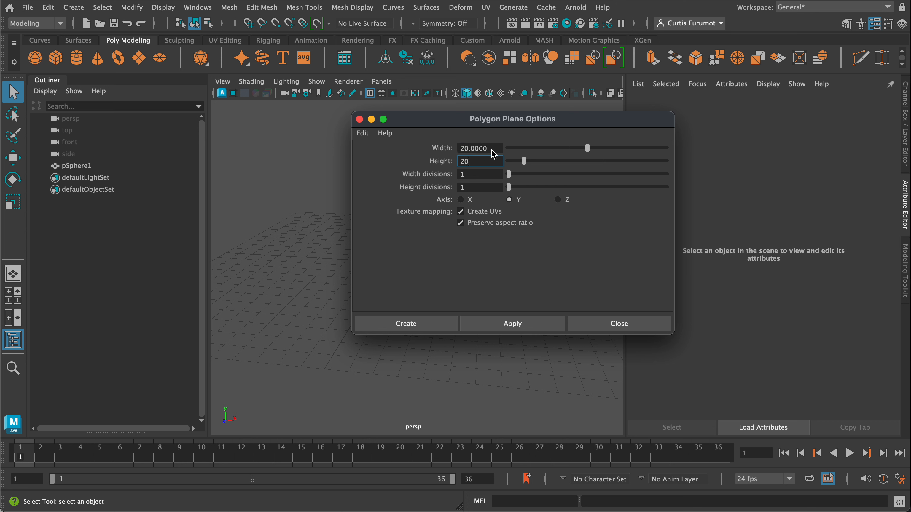
pyautogui.click(480, 175)
pyautogui.click(405, 323)
# Enlarge the plane to a width of 30 and a height of 30 through its polyPlane1 construction inputs
pyautogui.keyDown('alt'); pyautogui.moveTo(430, 251); pyautogui.dragTo(456, 281); pyautogui.keyUp('alt')
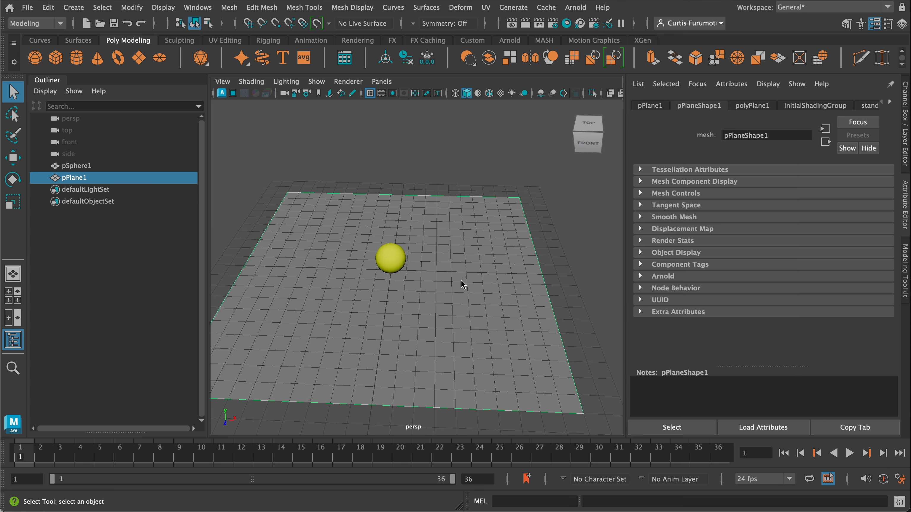
pyautogui.keyDown('alt'); pyautogui.moveTo(518, 254); pyautogui.dragTo(483, 261, button='right'); pyautogui.keyUp('alt')
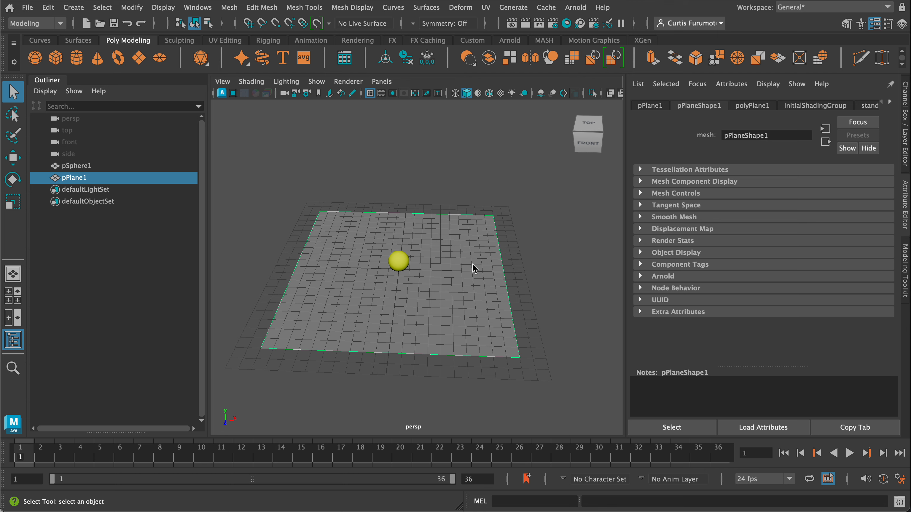
pyautogui.click(901, 24)
pyautogui.click(775, 240)
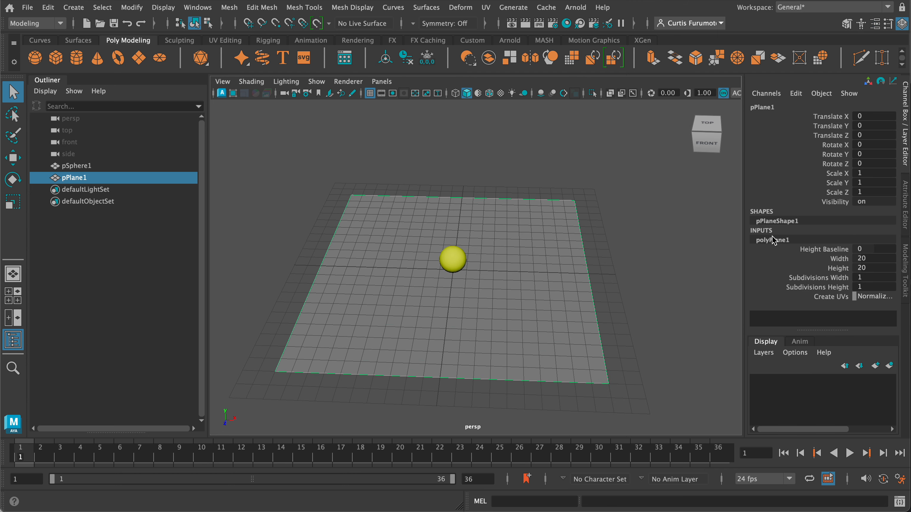
pyautogui.doubleClick(874, 257)
pyautogui.write('3')
pyautogui.press('Tab')
pyautogui.write('3')
pyautogui.press('Return')
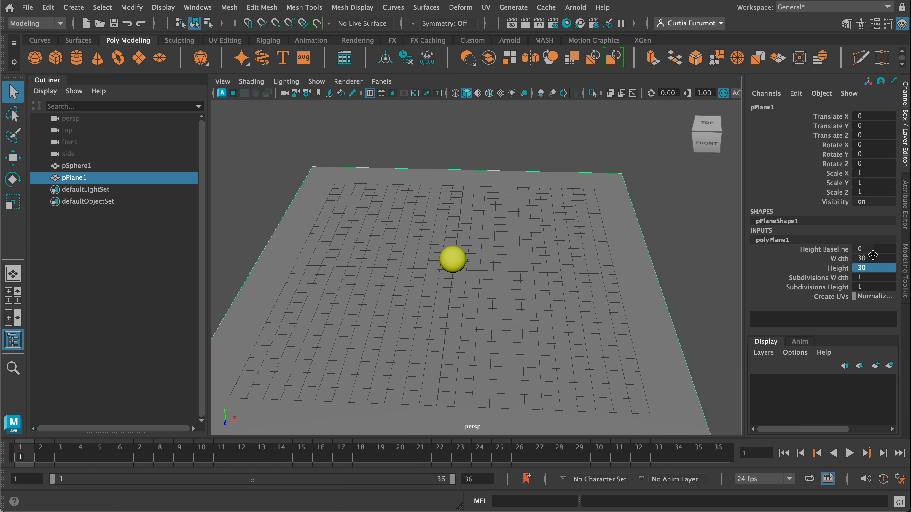
# Rename the plane as ground
pyautogui.keyDown('alt'); pyautogui.moveTo(598, 321); pyautogui.dragTo(486, 322); pyautogui.keyUp('alt')
pyautogui.doubleClick(759, 107)
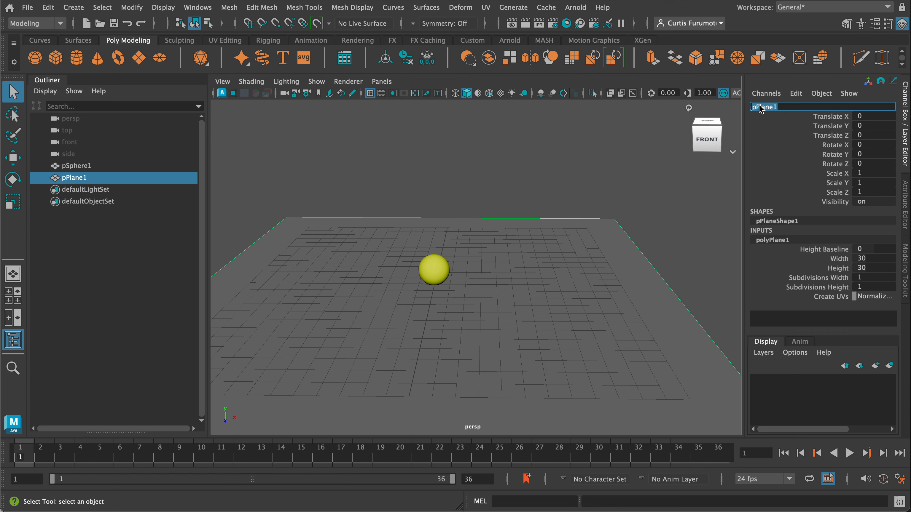
pyautogui.write('ground')
pyautogui.press('Return')
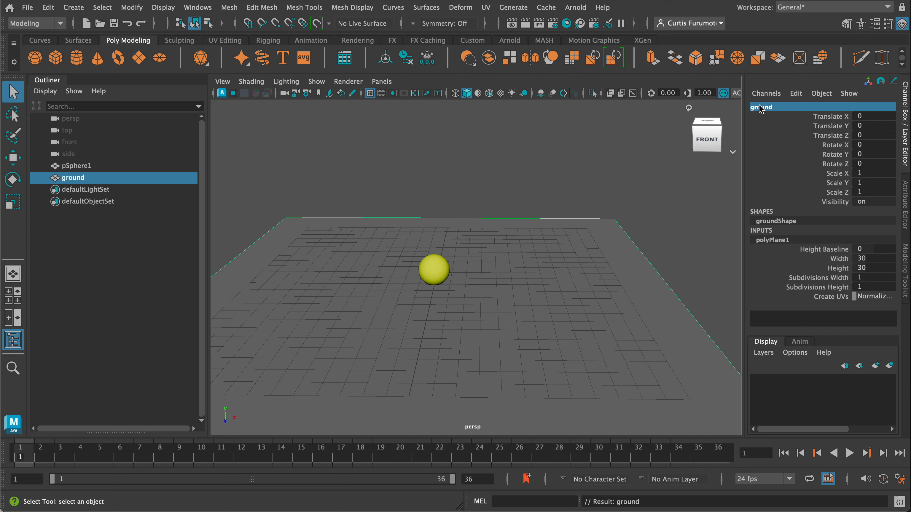
# Assign a new Lambert material to the ground plane
pyautogui.keyDown('alt'); pyautogui.moveTo(533, 265); pyautogui.dragTo(502, 279); pyautogui.keyUp('alt')
pyautogui.moveTo(539, 225); pyautogui.dragTo(532, 509, button='right')
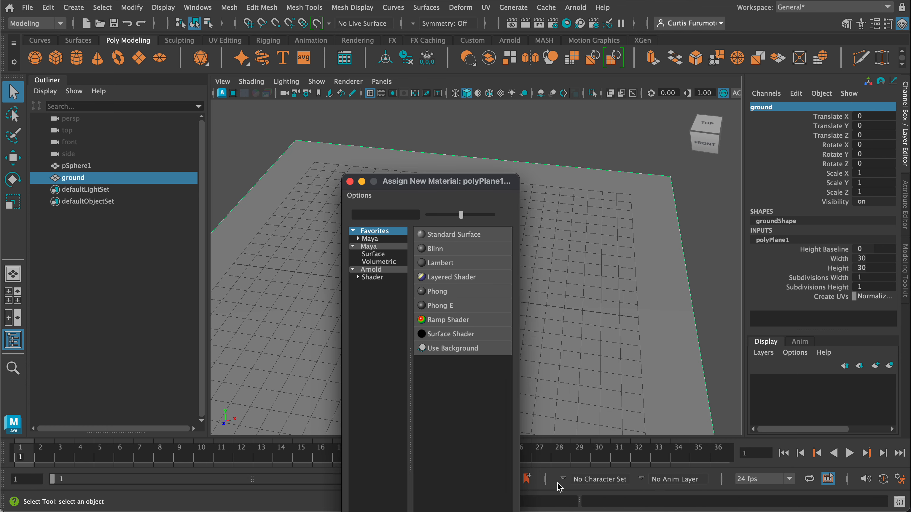
pyautogui.click(465, 264)
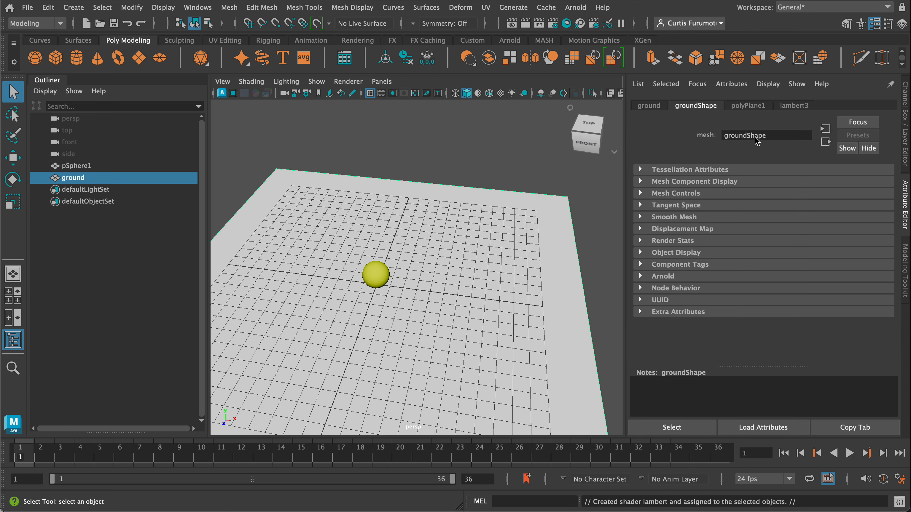
# Rename the ground plane's Lambert material as black_material
pyautogui.click(801, 106)
pyautogui.doubleClick(763, 136)
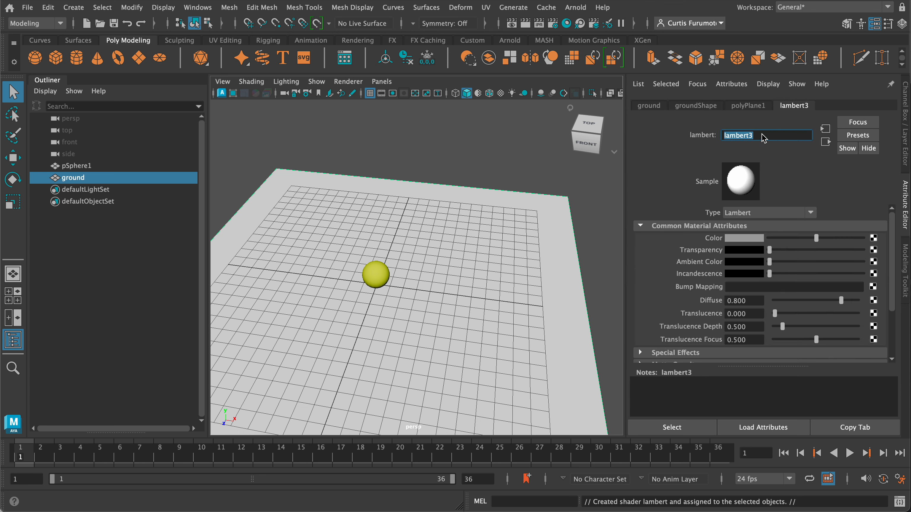
pyautogui.write('b')
pyautogui.write('lack_nma')
pyautogui.write('t')
pyautogui.press('BackSpace')
pyautogui.press('BackSpace')
pyautogui.press('Return')
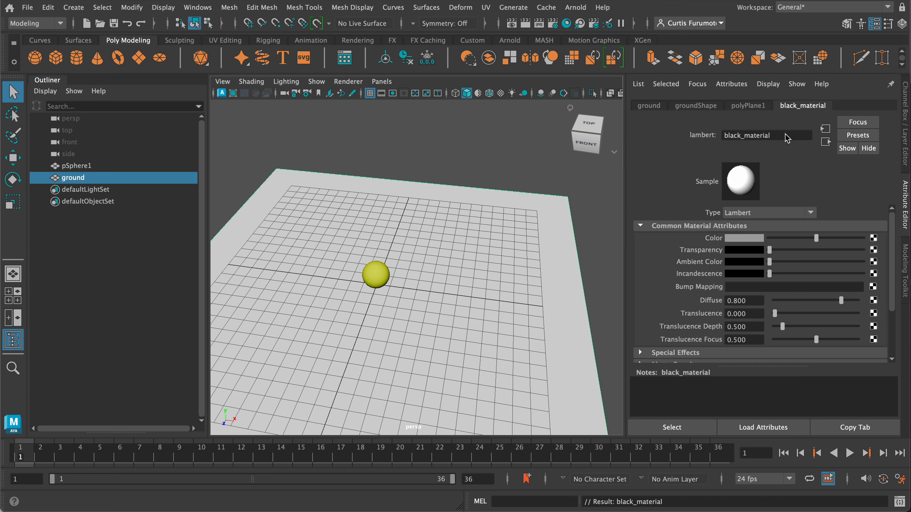
# Set the color of black_material to near black and deselect the ground plane
pyautogui.click(751, 238)
pyautogui.click(709, 290)
pyautogui.moveTo(835, 230); pyautogui.dragTo(828, 229)
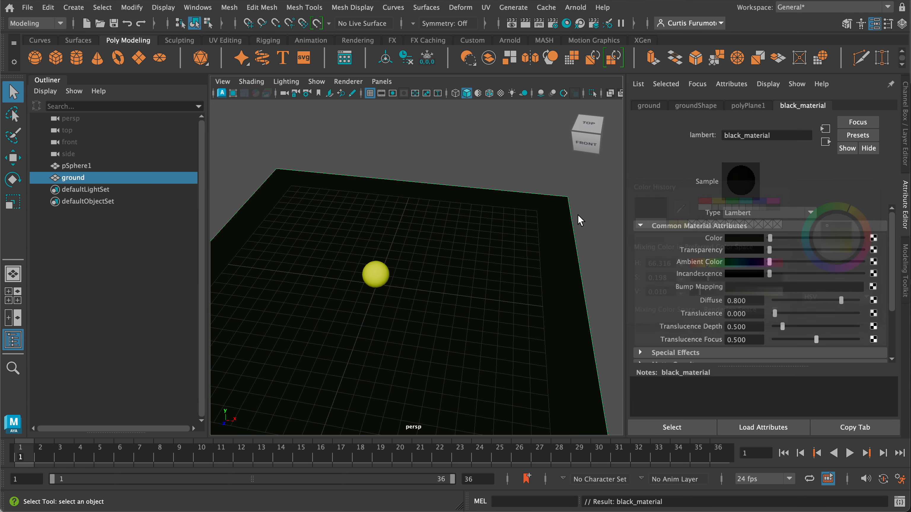
pyautogui.click(589, 213)
# Create a second, smaller polygon sphere with a radius of 0.2 and 20 axis and height divisions
pyautogui.scroll(-4, 499, 282)
pyautogui.keyDown('alt'); pyautogui.moveTo(499, 281); pyautogui.dragTo(466, 255); pyautogui.keyUp('alt')
pyautogui.scroll(5, 495, 271)
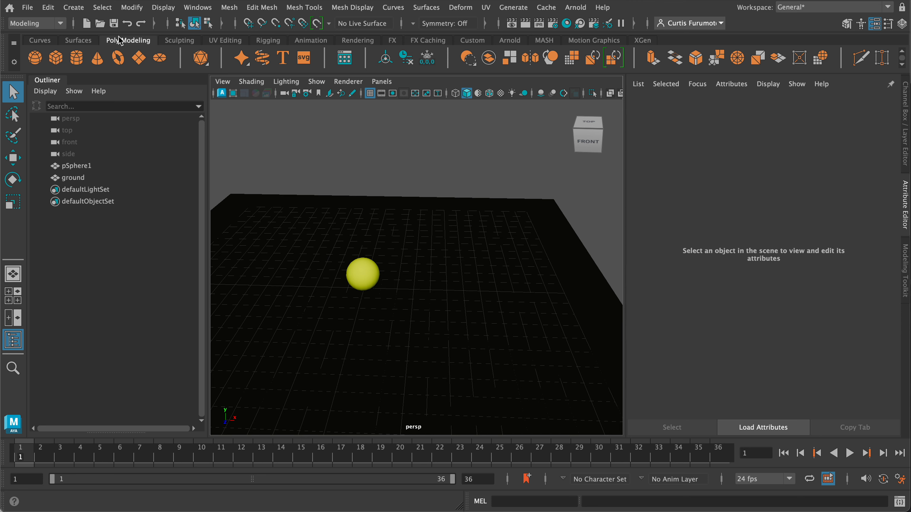
pyautogui.click(75, 8)
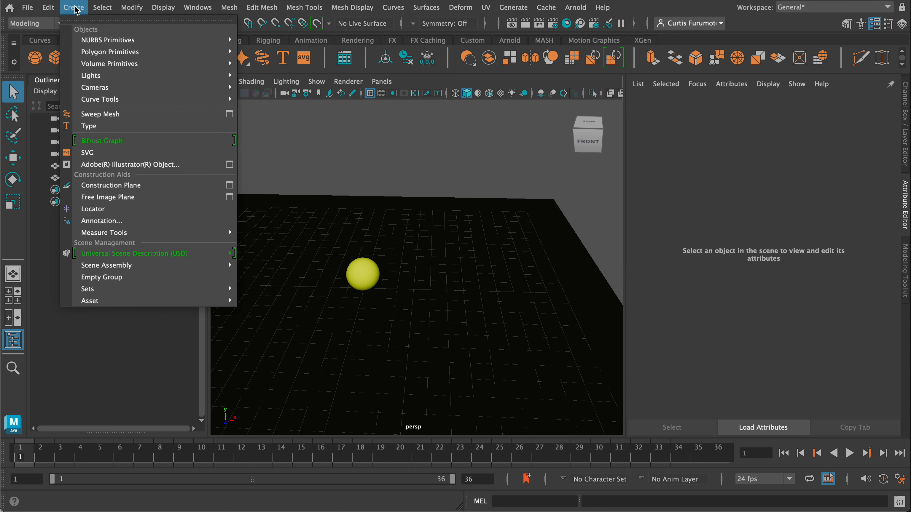
pyautogui.moveTo(87, 53)
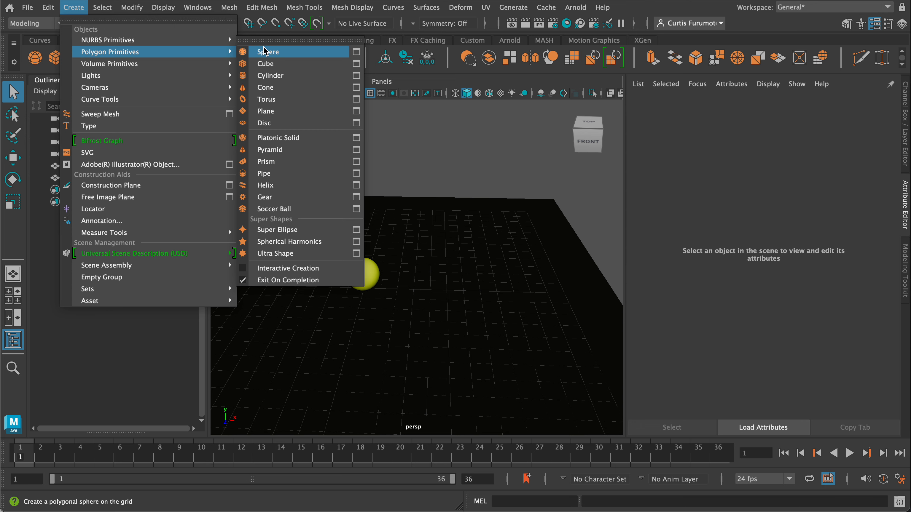
pyautogui.click(356, 53)
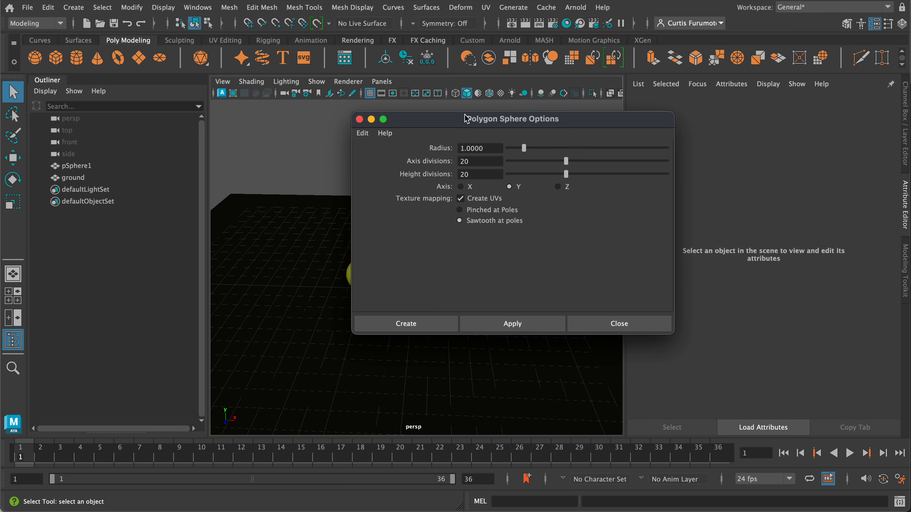
pyautogui.moveTo(496, 150); pyautogui.dragTo(443, 148)
pyautogui.write('0.2')
pyautogui.click(419, 323)
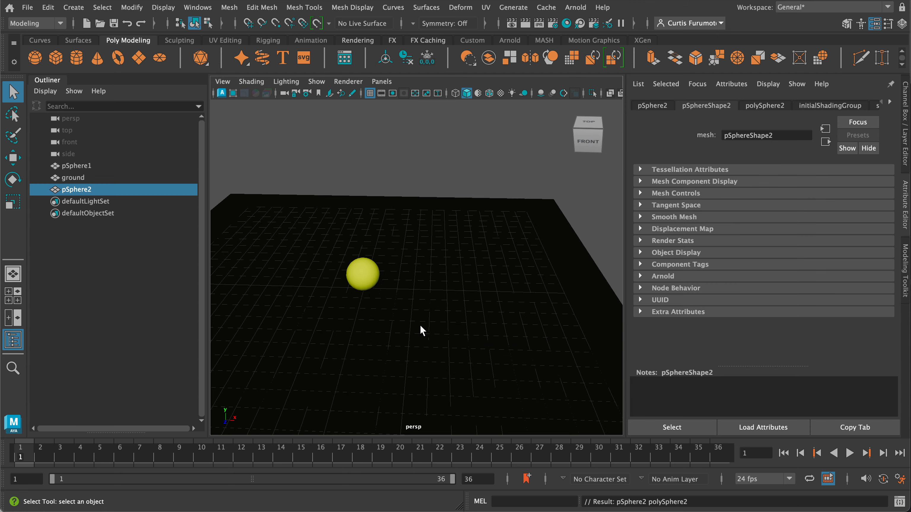
# Move the small sphere along X to about 1.9 so it sits beside the yellow sphere
pyautogui.press('w')
pyautogui.moveTo(429, 296); pyautogui.dragTo(454, 291)
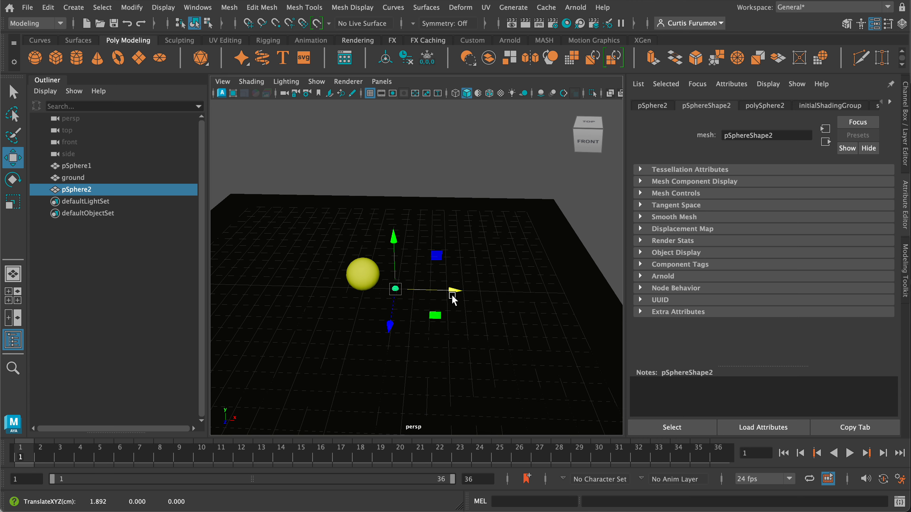
pyautogui.click(81, 8)
pyautogui.moveTo(92, 54)
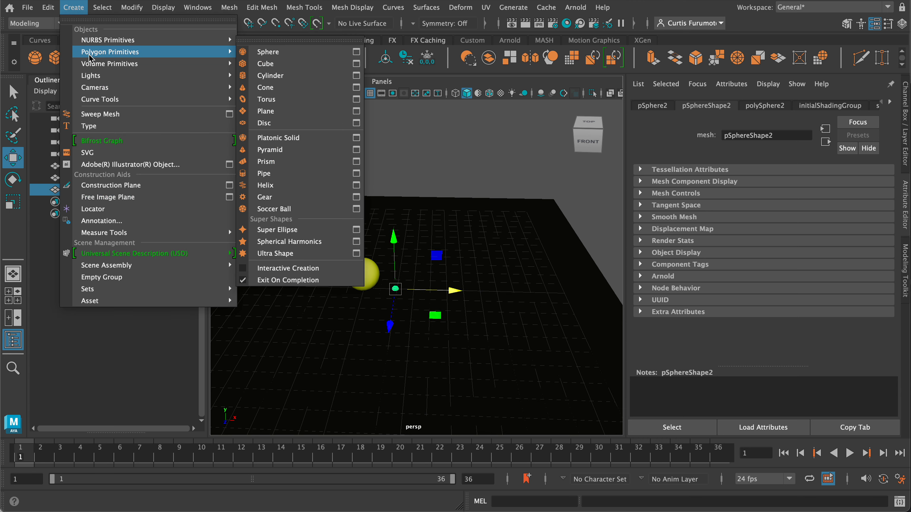
pyautogui.click(356, 53)
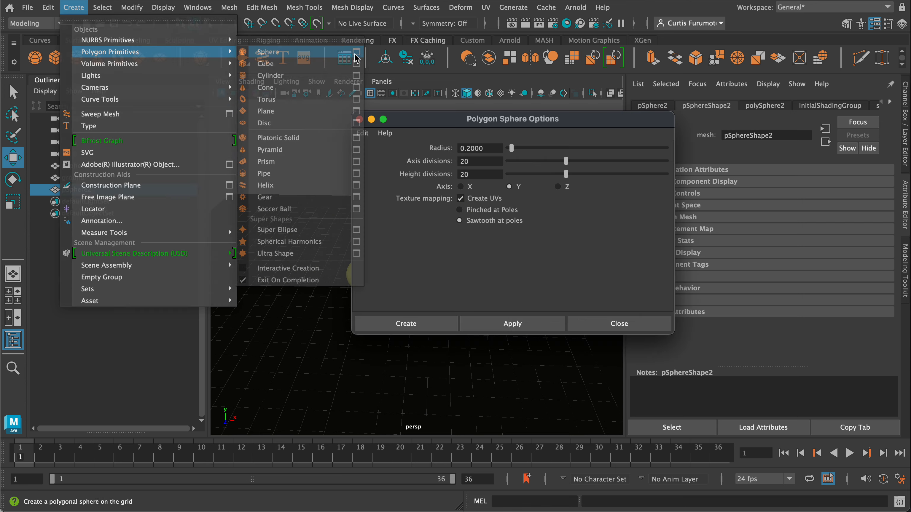
pyautogui.doubleClick(470, 148)
pyautogui.click(469, 150)
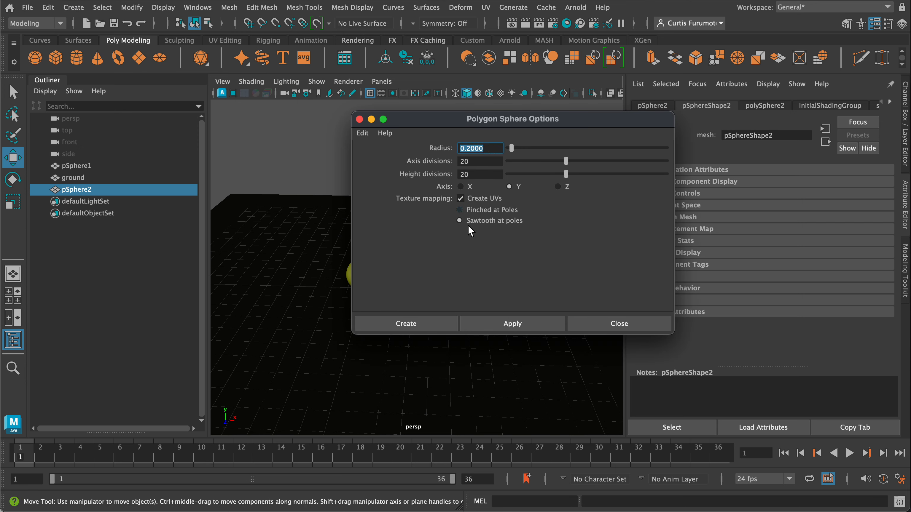
pyautogui.click(359, 119)
# In the front view, raise the small sphere to about 1.02 in Y and shift it to about 2.01 in X
pyautogui.press('space')
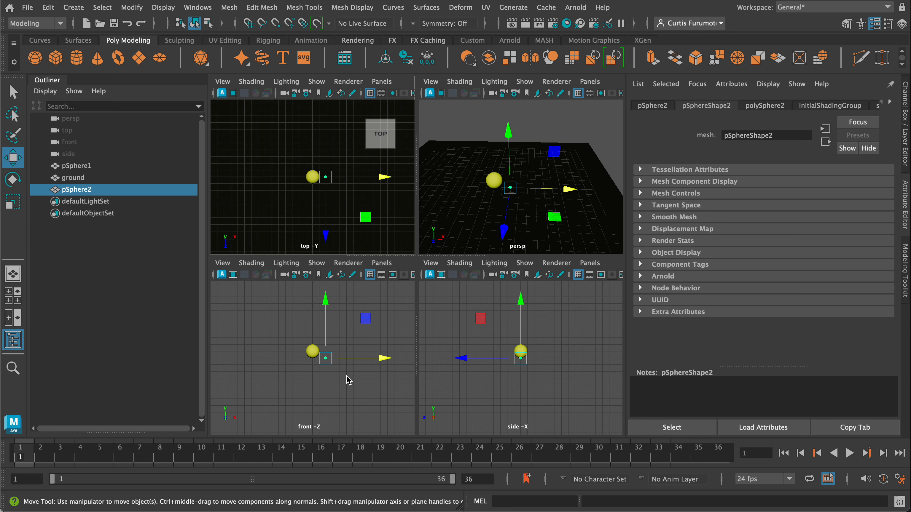
pyautogui.press('space')
pyautogui.keyDown('alt'); pyautogui.moveTo(428, 327); pyautogui.dragTo(465, 301, button='right'); pyautogui.keyUp('alt')
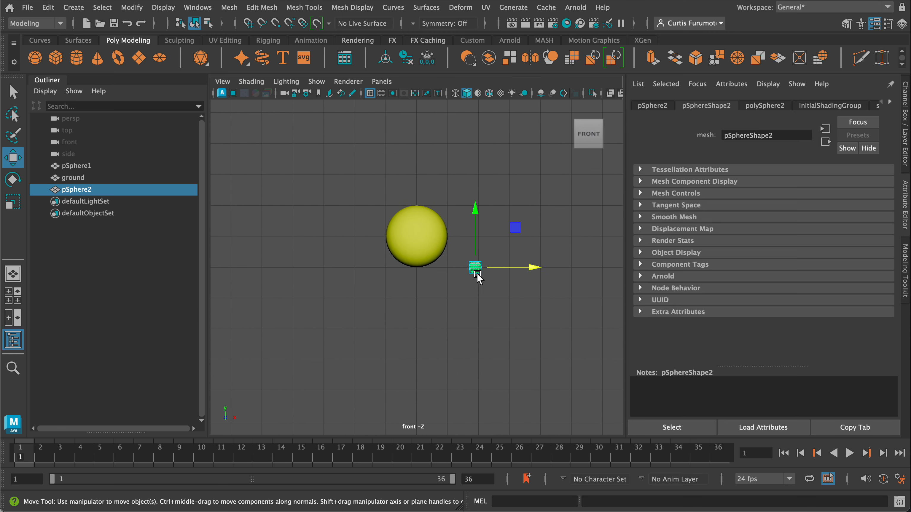
pyautogui.keyDown('alt'); pyautogui.moveTo(477, 275); pyautogui.dragTo(401, 295, button='middle'); pyautogui.keyUp('alt')
pyautogui.keyDown('alt'); pyautogui.moveTo(401, 295); pyautogui.dragTo(433, 305, button='right'); pyautogui.keyUp('alt')
pyautogui.keyDown('alt'); pyautogui.moveTo(432, 289); pyautogui.dragTo(429, 306, button='middle'); pyautogui.keyUp('alt')
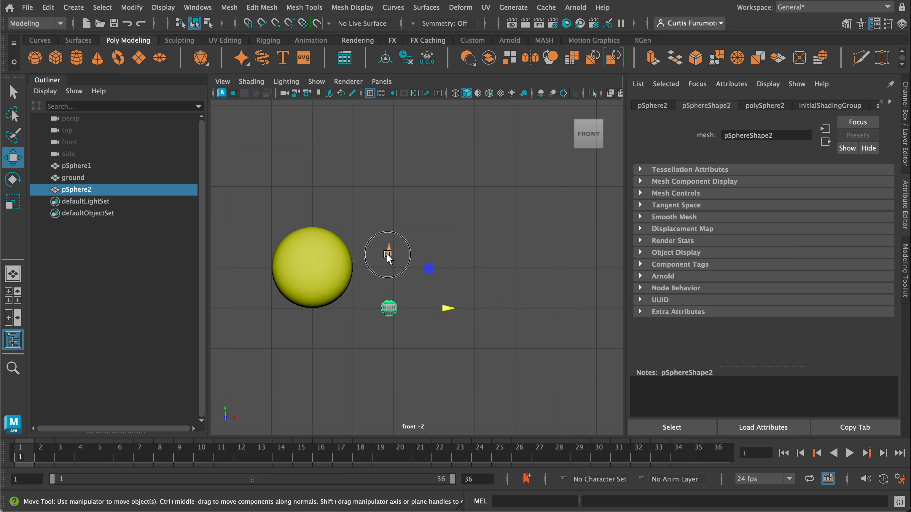
pyautogui.moveTo(388, 253); pyautogui.dragTo(394, 212)
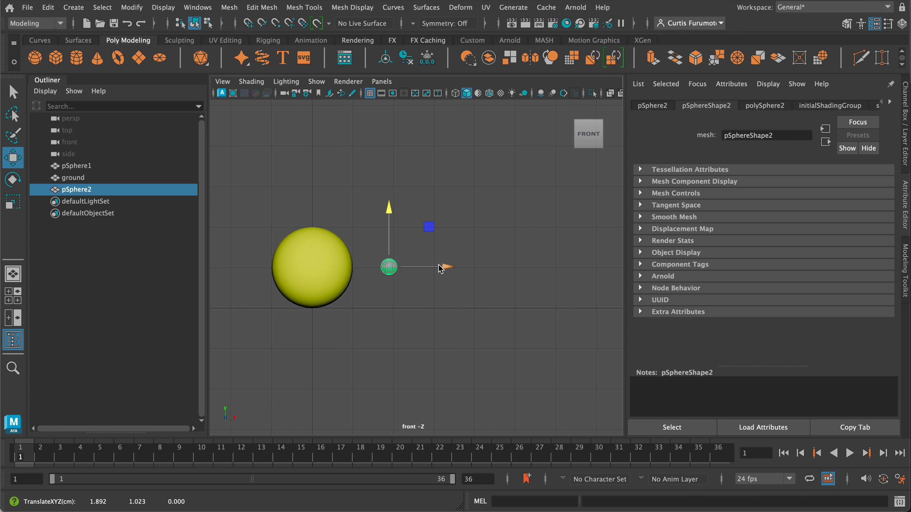
pyautogui.moveTo(441, 267); pyautogui.dragTo(445, 269)
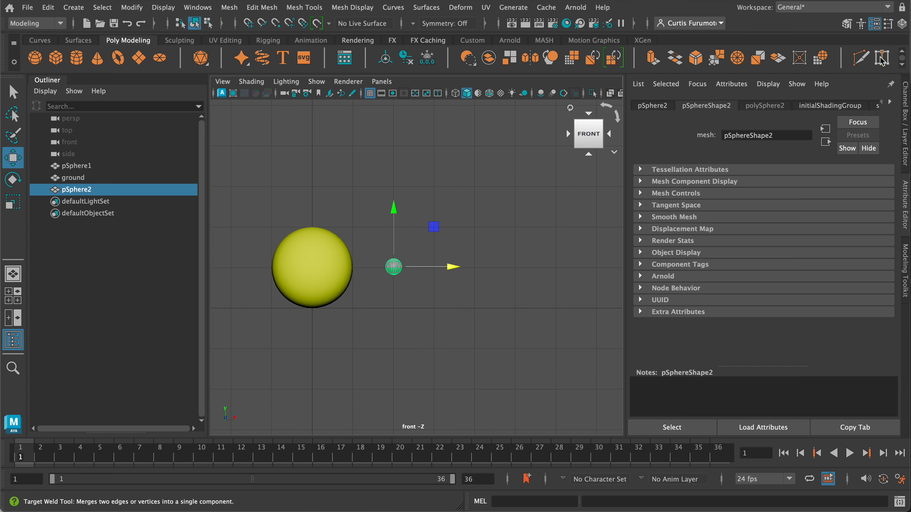
# Set the small sphere's Translate Y to 1 and its Translate X to 2
pyautogui.click(903, 24)
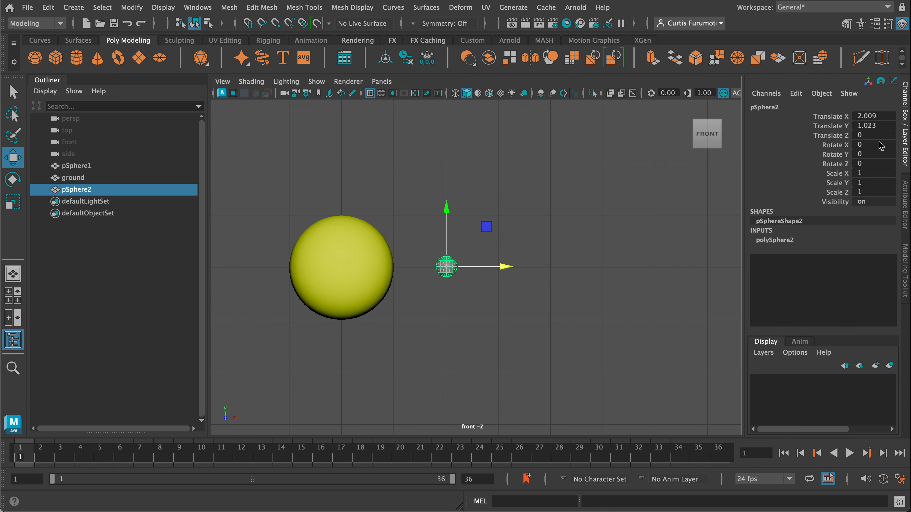
pyautogui.doubleClick(877, 126)
pyautogui.write('1')
pyautogui.press('Return')
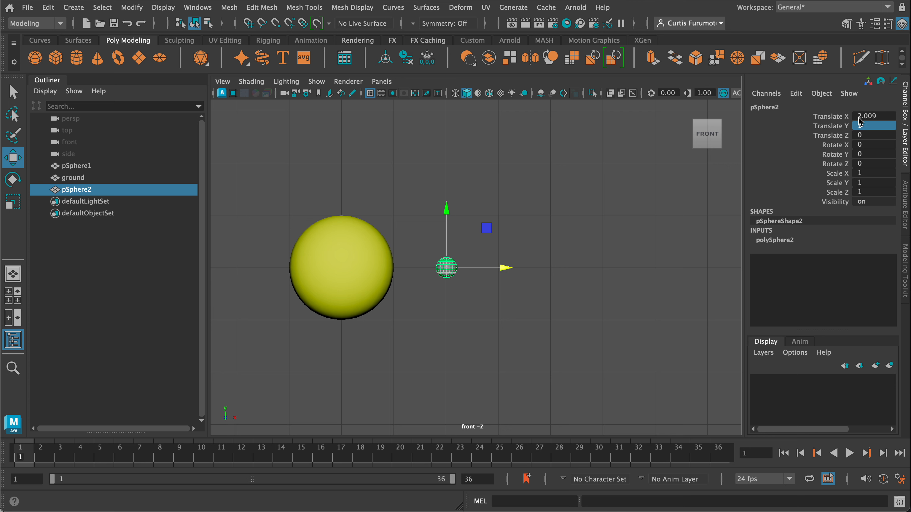
pyautogui.moveTo(684, 129)
pyautogui.doubleClick(878, 116)
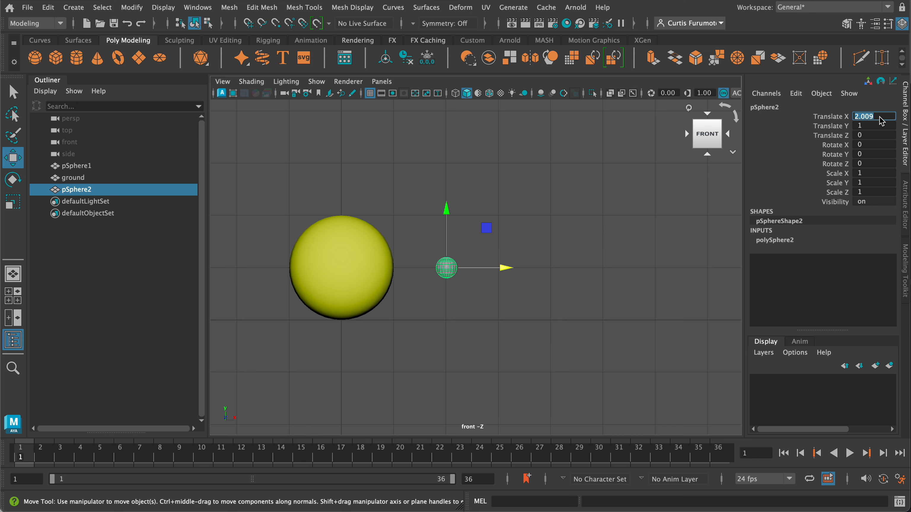
pyautogui.write('2')
pyautogui.press('Return')
# Rename the small sphere as pellet_1
pyautogui.doubleClick(763, 107)
pyautogui.write('p')
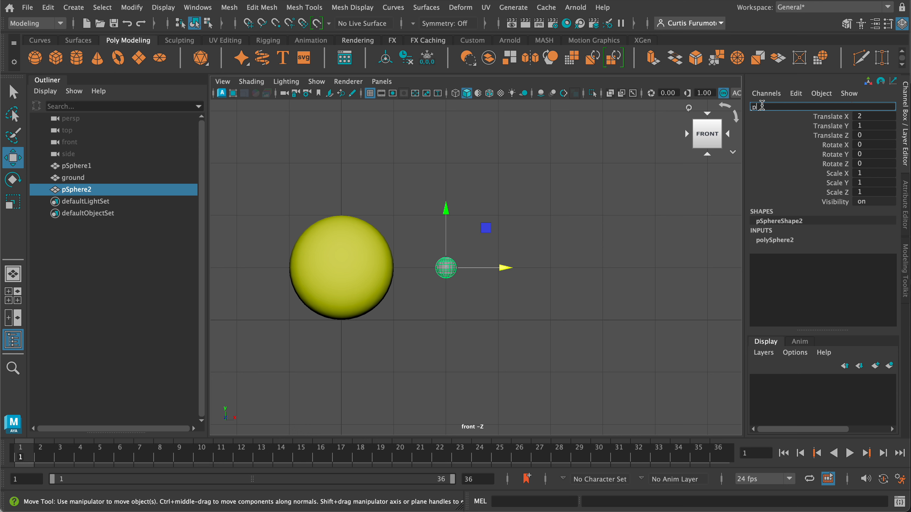
pyautogui.write('ellet')
pyautogui.press('Return')
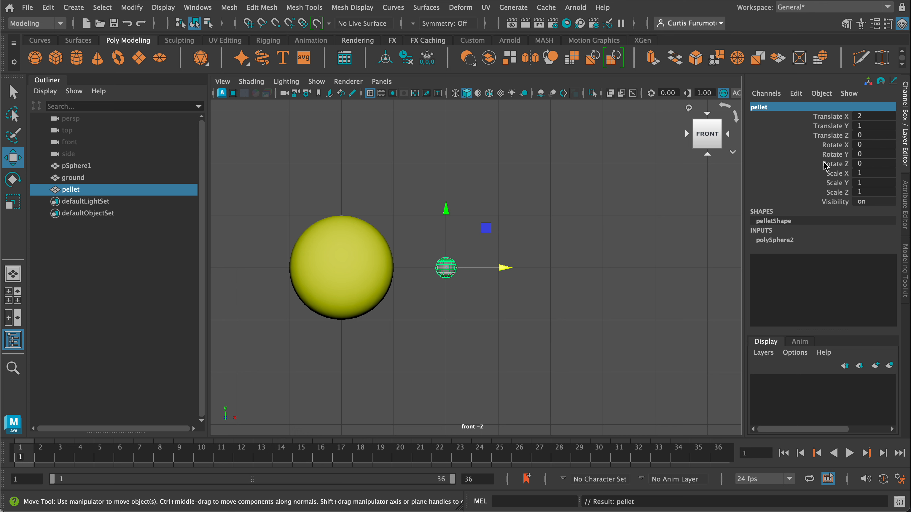
pyautogui.click(760, 107)
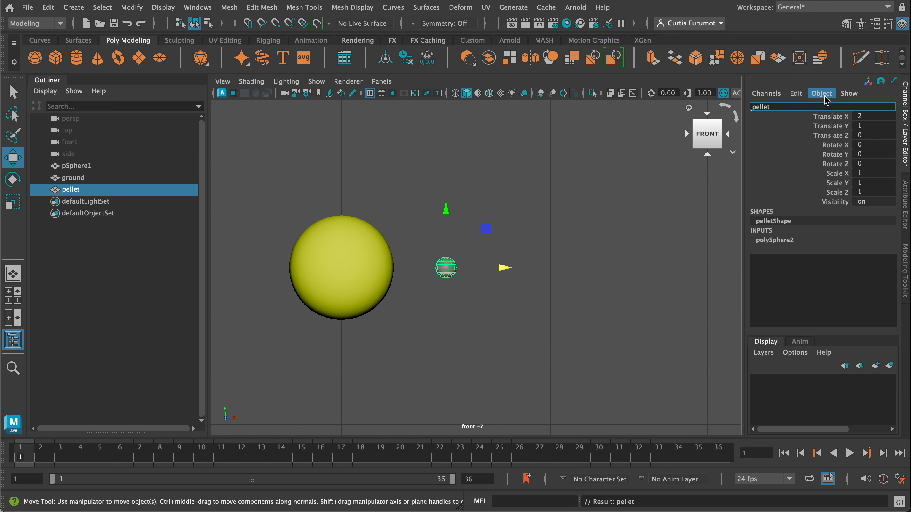
pyautogui.write('_1')
pyautogui.press('Return')
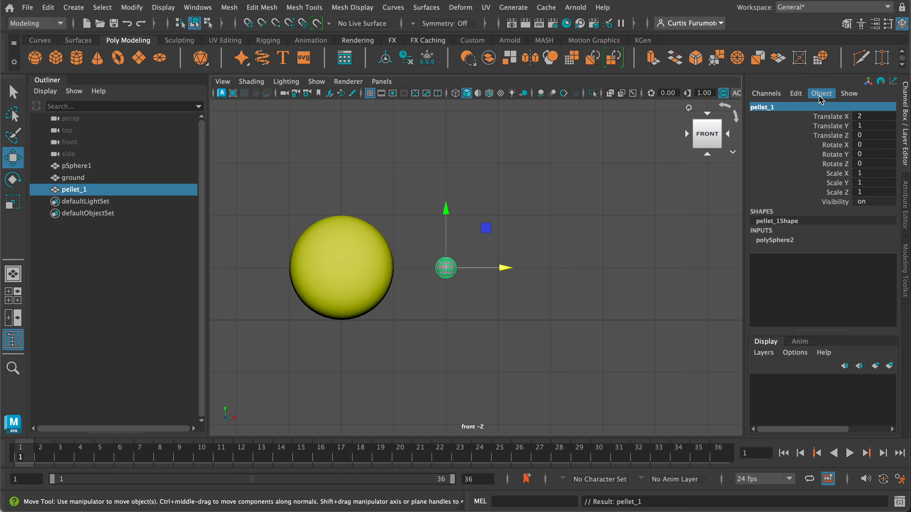
# Assign a new Lambert material to pellet_1 and show the material's attributes
pyautogui.scroll(-3, 538, 315)
pyautogui.scroll(5, 514, 287)
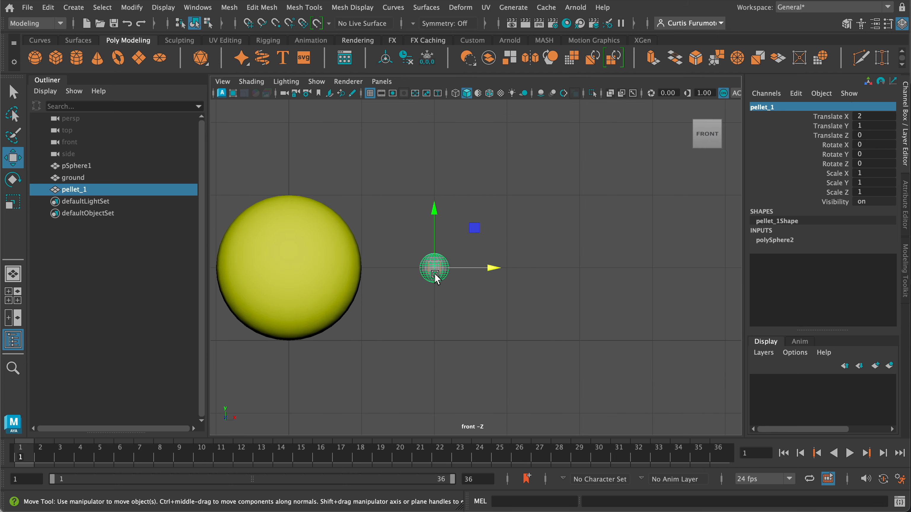
pyautogui.moveTo(435, 275); pyautogui.dragTo(460, 511, button='right')
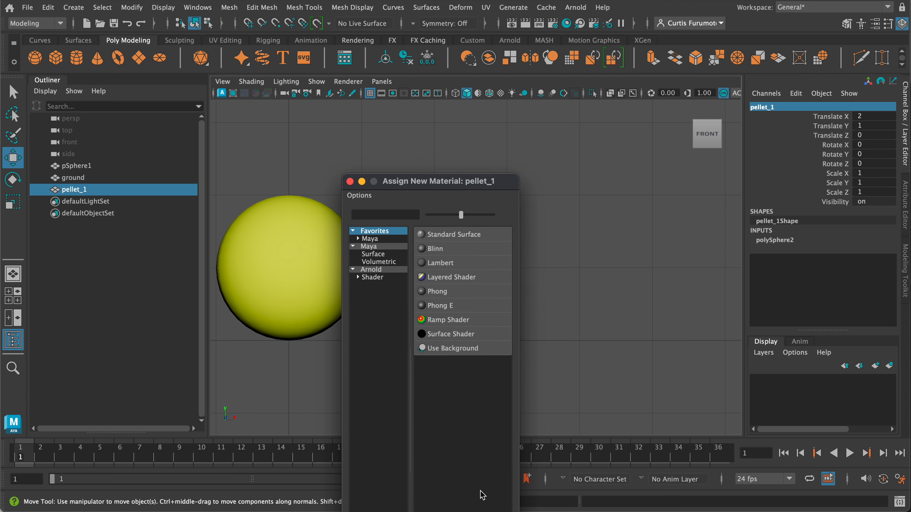
pyautogui.click(464, 264)
pyautogui.click(802, 107)
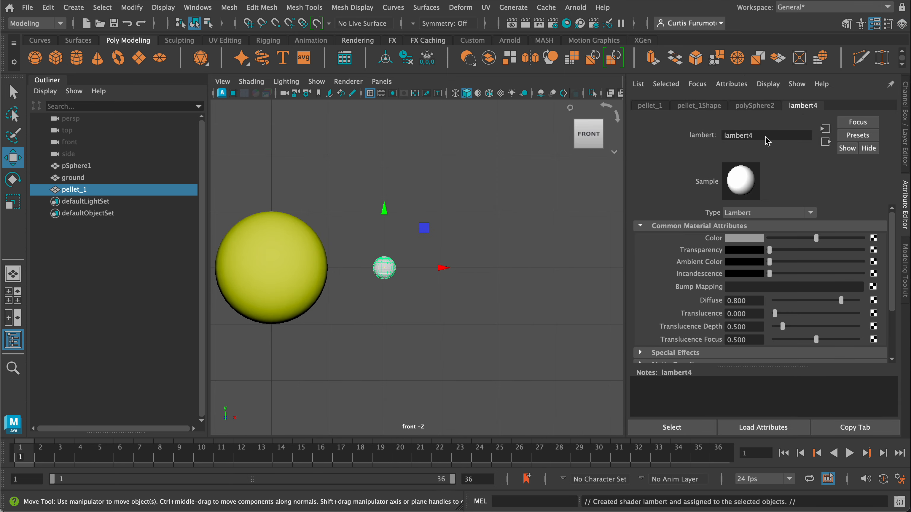
# Rename the pellet's Lambert material as white_material
pyautogui.doubleClick(753, 135)
pyautogui.write('white_material')
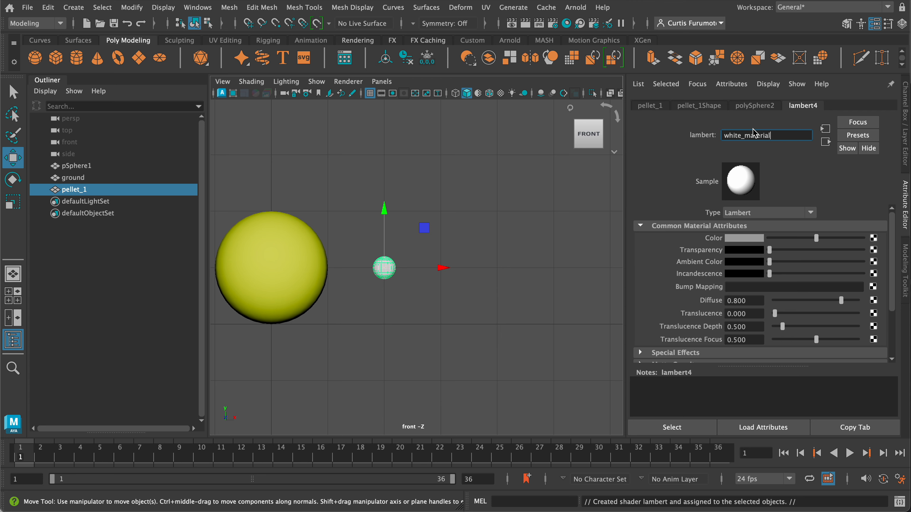
pyautogui.press('Return')
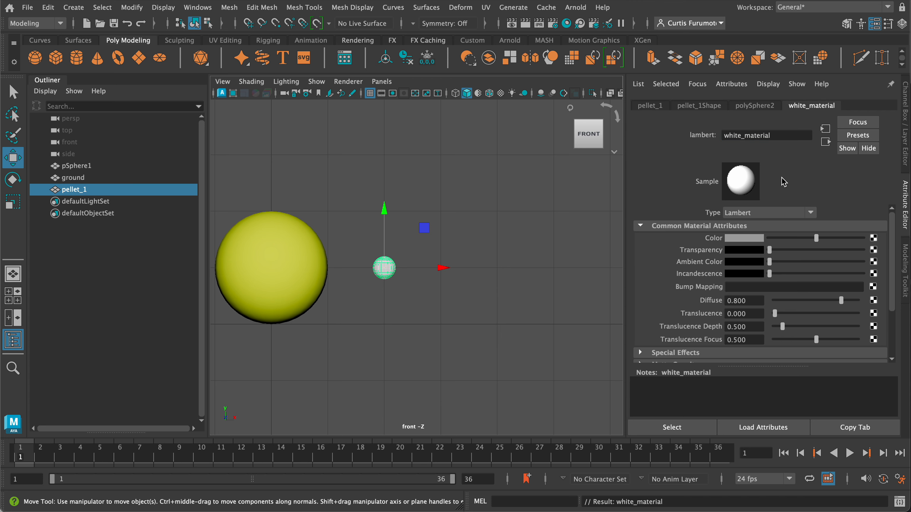
# Set the color of white_material to white and deselect the pellet
pyautogui.click(748, 239)
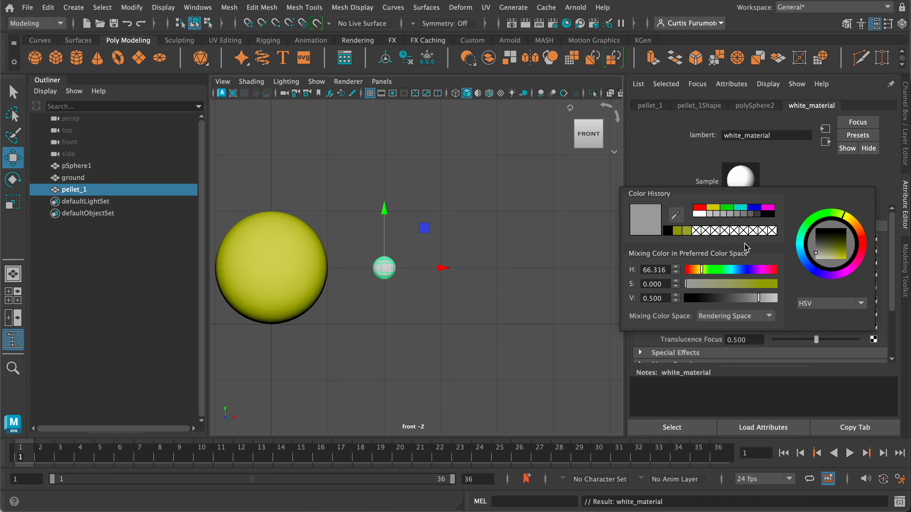
pyautogui.click(699, 214)
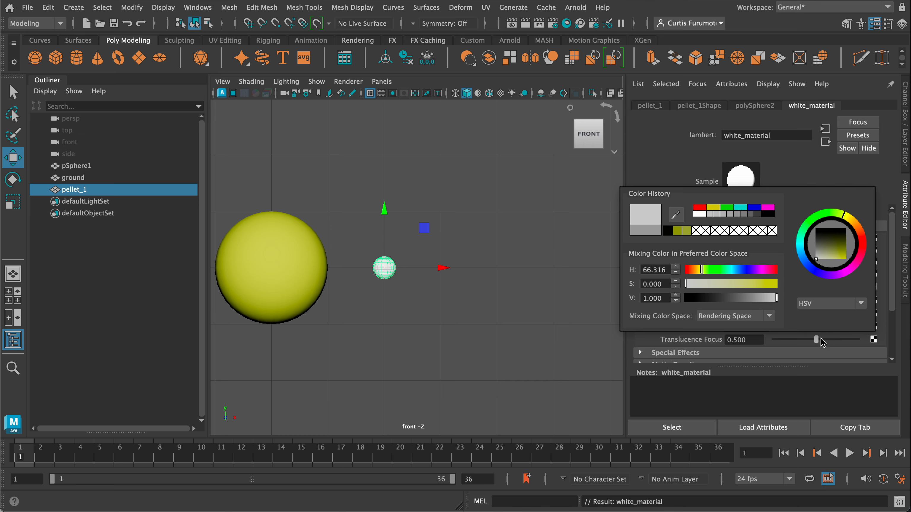
pyautogui.click(512, 263)
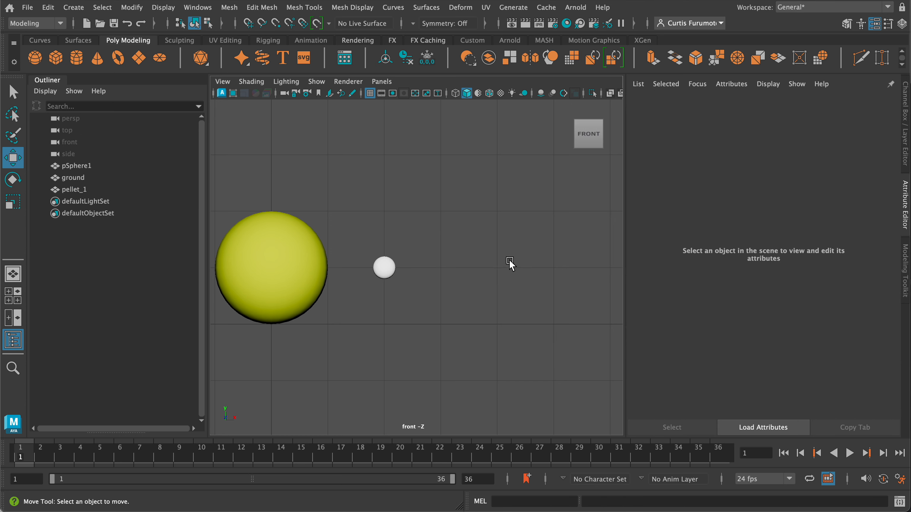
# Duplicate the white pellet pellet_1 in place
pyautogui.click(378, 278)
pyautogui.scroll(-6, 419, 267)
pyautogui.scroll(5, 420, 266)
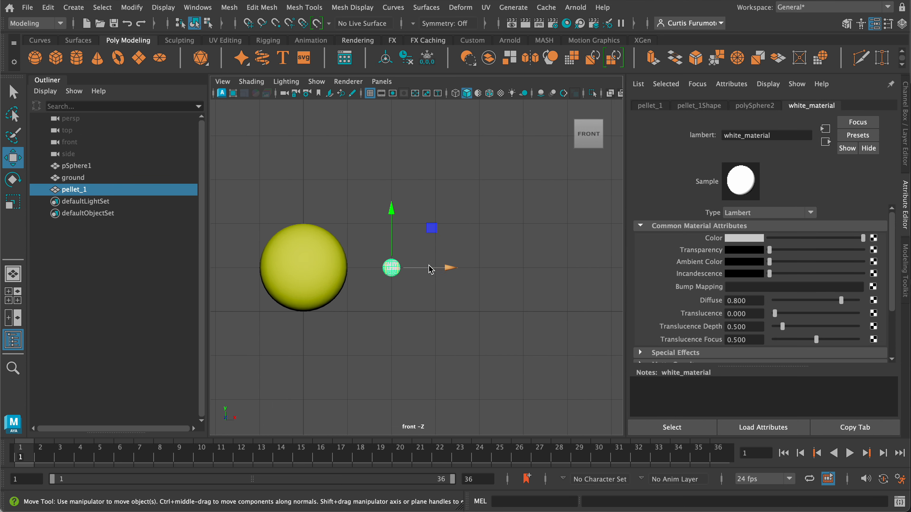
pyautogui.moveTo(454, 258)
pyautogui.keyDown('alt'); pyautogui.mouseDown(button='middle')
pyautogui.moveTo(405, 245)
pyautogui.moveTo(451, 232)
pyautogui.moveTo(424, 250)
pyautogui.moveTo(463, 260)
pyautogui.mouseUp(button='middle'); pyautogui.keyUp('alt')
pyautogui.scroll(3, 439, 266)
pyautogui.scroll(-4, 442, 257)
pyautogui.scroll(3, 433, 259)
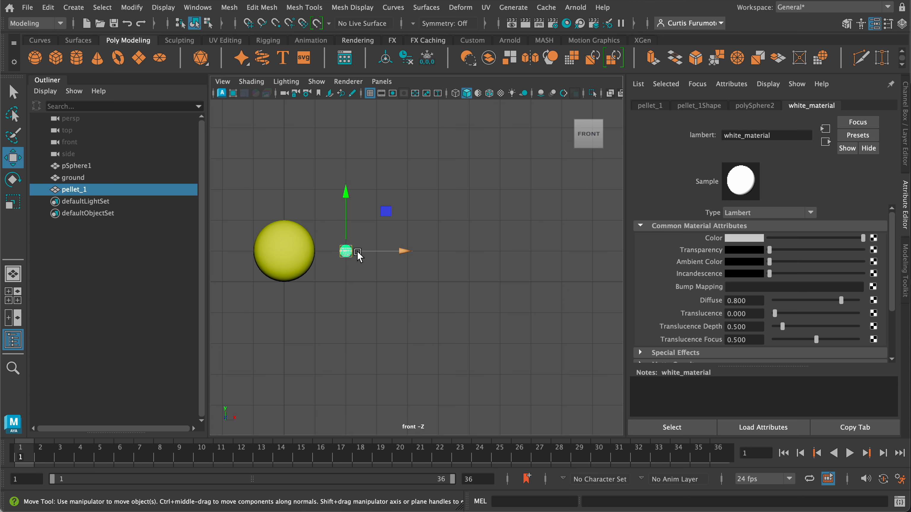
pyautogui.hotkey('ctrl', 'd')
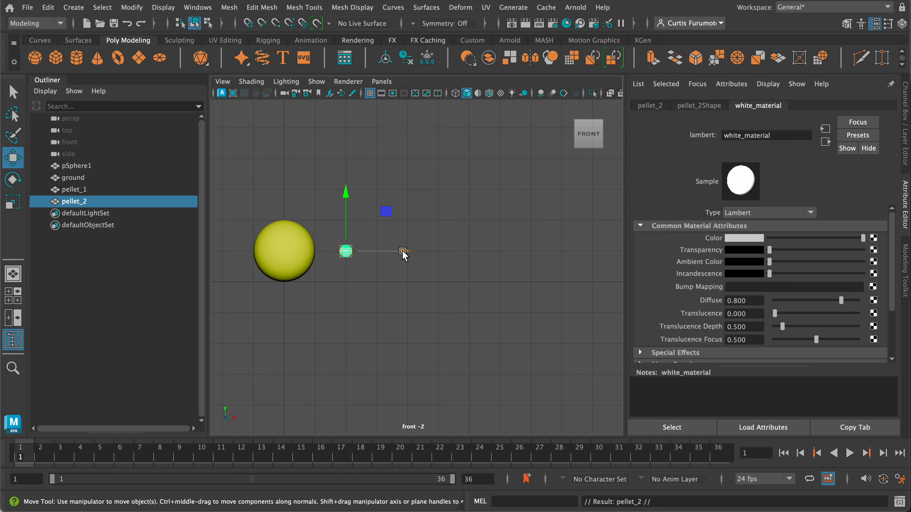
# Move the duplicated pellet along X away from the yellow sphere and set its Translate X to 6
pyautogui.click(900, 29)
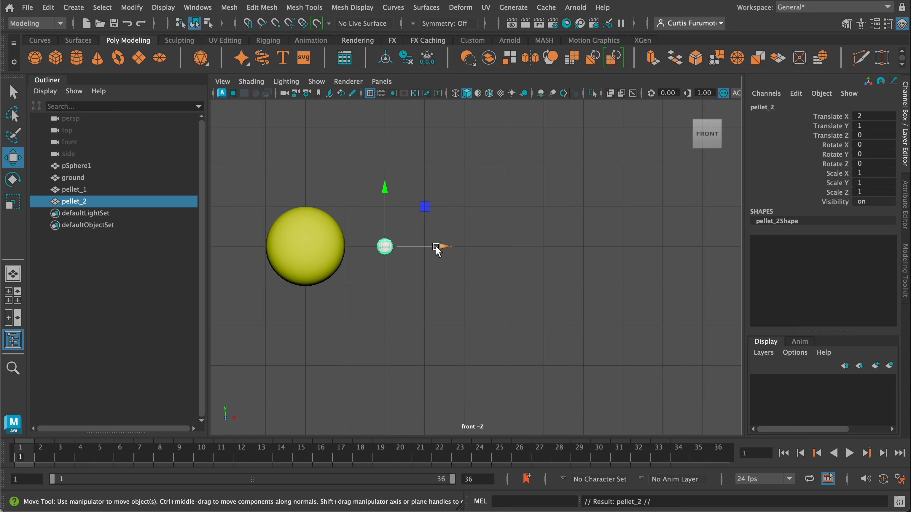
pyautogui.moveTo(443, 246); pyautogui.dragTo(598, 252)
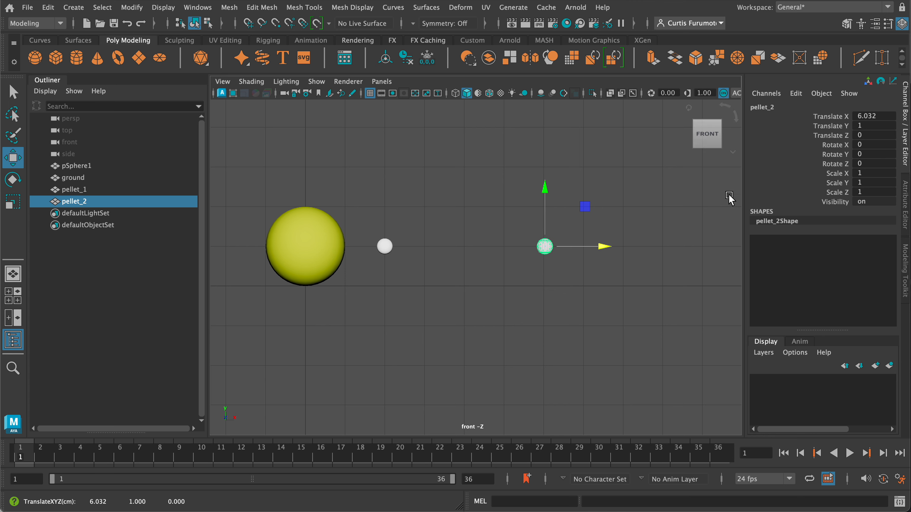
pyautogui.doubleClick(874, 117)
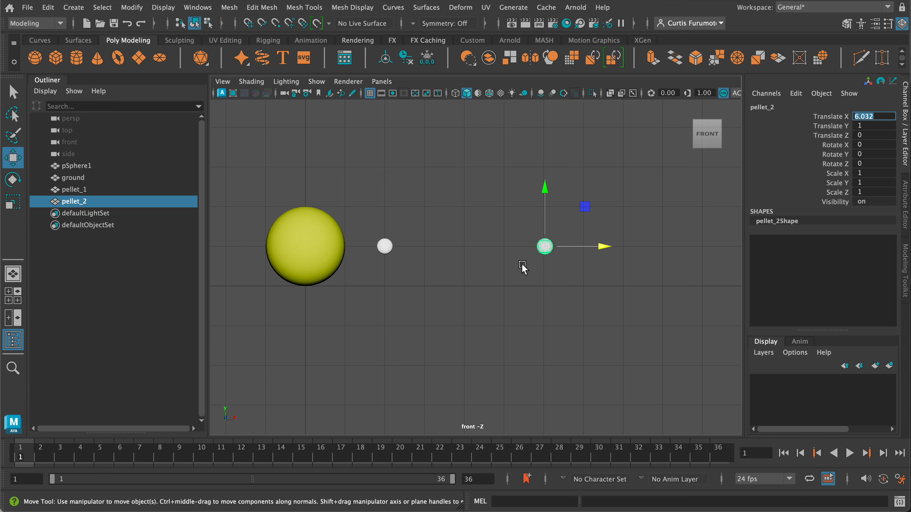
pyautogui.write('6')
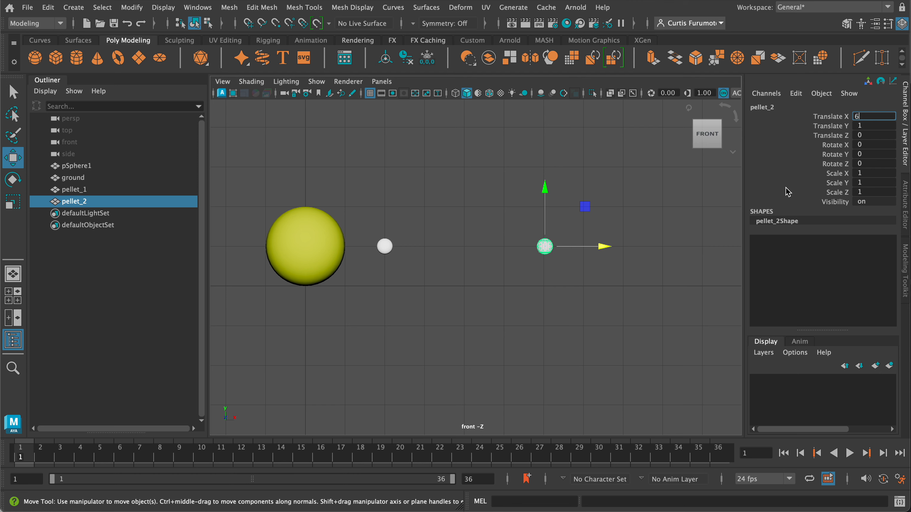
pyautogui.press('Return')
# Duplicate the second pellet and move the copy along X, setting its Translate X to 10
pyautogui.scroll(-5, 609, 251)
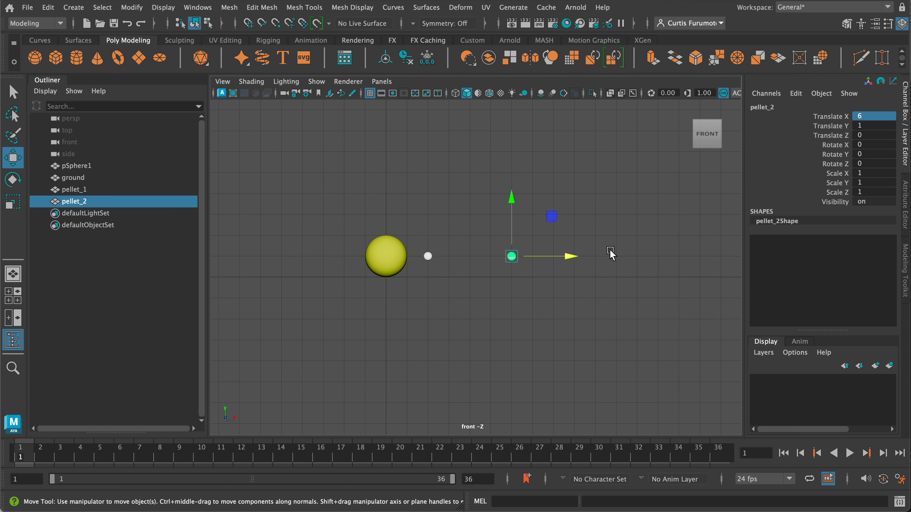
pyautogui.keyDown('alt'); pyautogui.moveTo(610, 251); pyautogui.dragTo(559, 239, button='middle'); pyautogui.keyUp('alt')
pyautogui.scroll(3, 566, 244)
pyautogui.hotkey('ctrl', 'd')
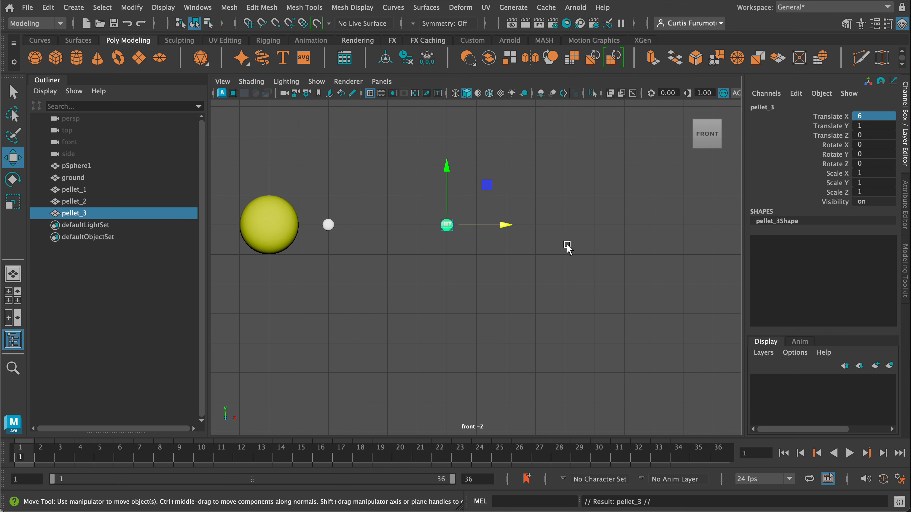
pyautogui.moveTo(506, 228); pyautogui.dragTo(624, 229)
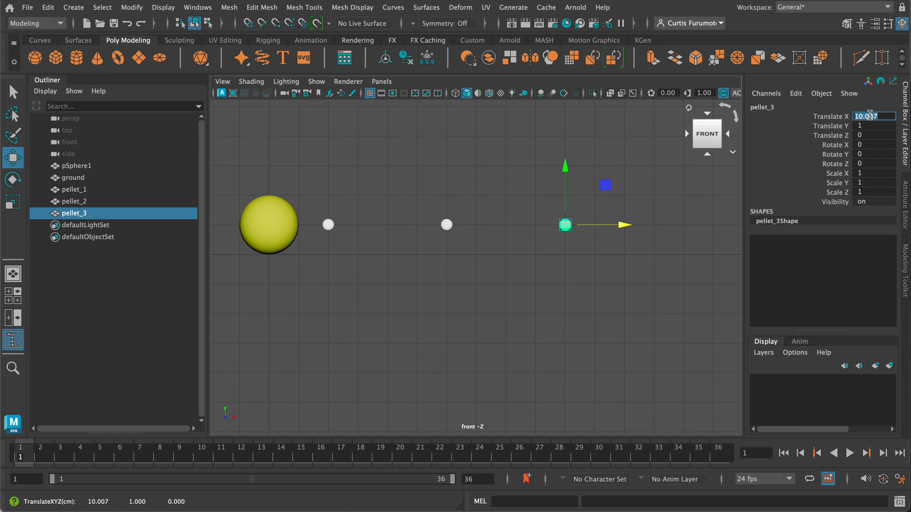
pyautogui.write('10')
pyautogui.press('Return')
# Check the Translate X values of the three pellets one at a time and select all three together
pyautogui.moveTo(316, 201); pyautogui.dragTo(337, 243)
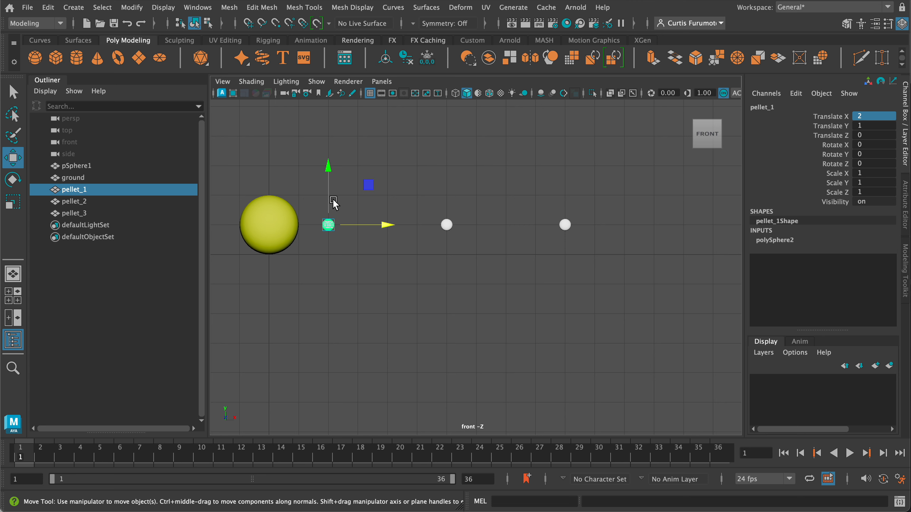
pyautogui.moveTo(442, 256); pyautogui.dragTo(456, 230)
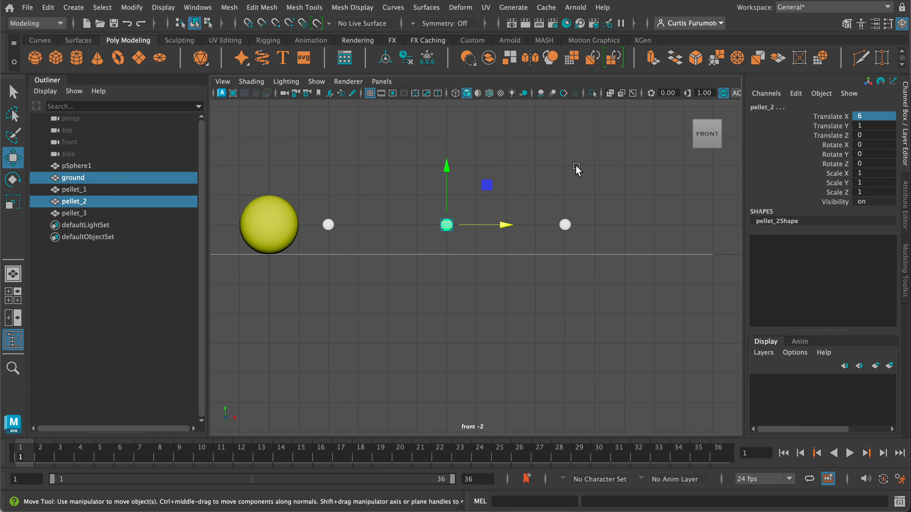
pyautogui.moveTo(552, 210); pyautogui.dragTo(585, 235)
pyautogui.click(499, 198)
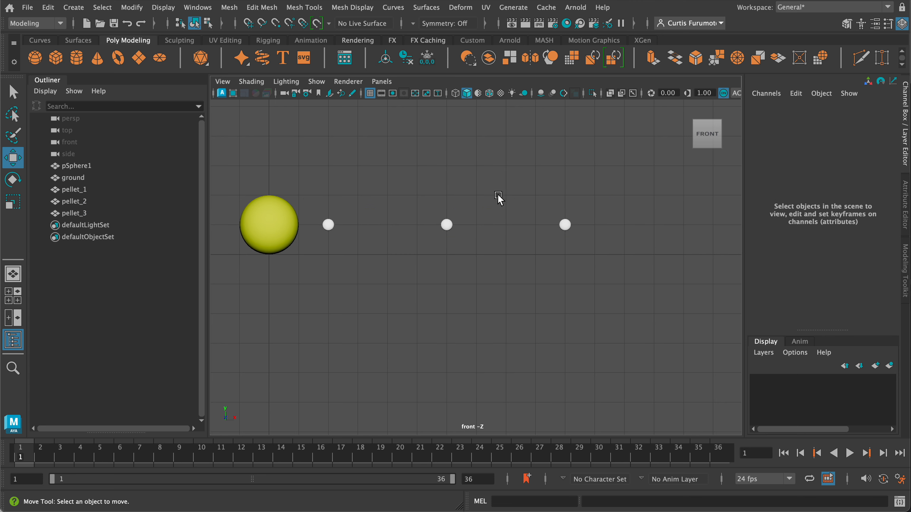
pyautogui.moveTo(318, 195); pyautogui.dragTo(586, 245)
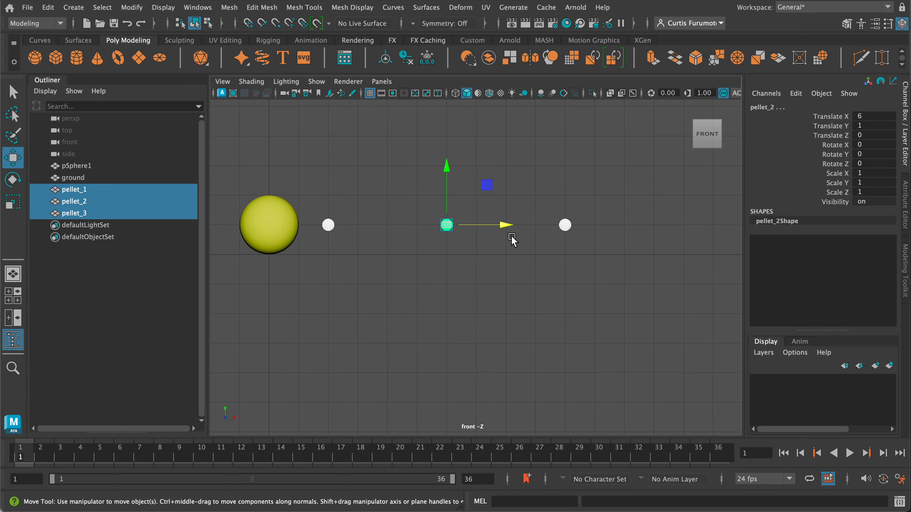
# Switch to the top view and select pellet_3, the pellet farthest from the yellow sphere
pyautogui.press('space')
pyautogui.press('space')
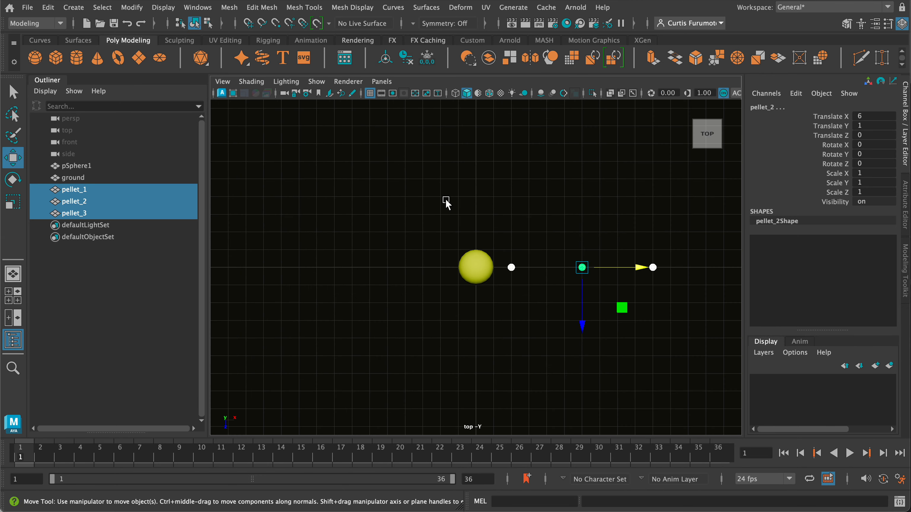
pyautogui.scroll(-1, 541, 244)
pyautogui.keyDown('alt'); pyautogui.moveTo(536, 237); pyautogui.dragTo(433, 208, button='middle'); pyautogui.keyUp('alt')
pyautogui.scroll(3, 466, 219)
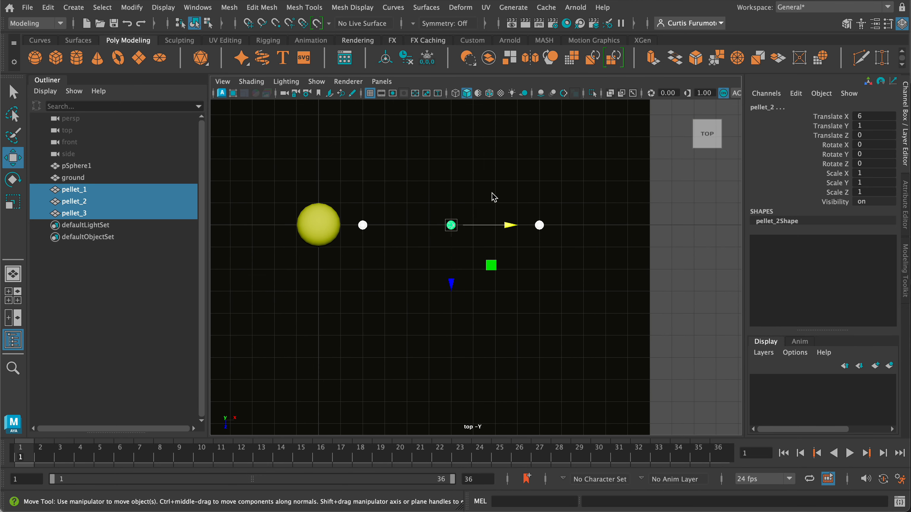
pyautogui.keyDown('alt'); pyautogui.moveTo(491, 193); pyautogui.dragTo(477, 271, button='middle'); pyautogui.keyUp('alt')
pyautogui.scroll(-4, 482, 258)
pyautogui.scroll(1, 510, 253)
pyautogui.keyDown('alt'); pyautogui.moveTo(515, 238); pyautogui.dragTo(524, 269, button='middle'); pyautogui.keyUp('alt')
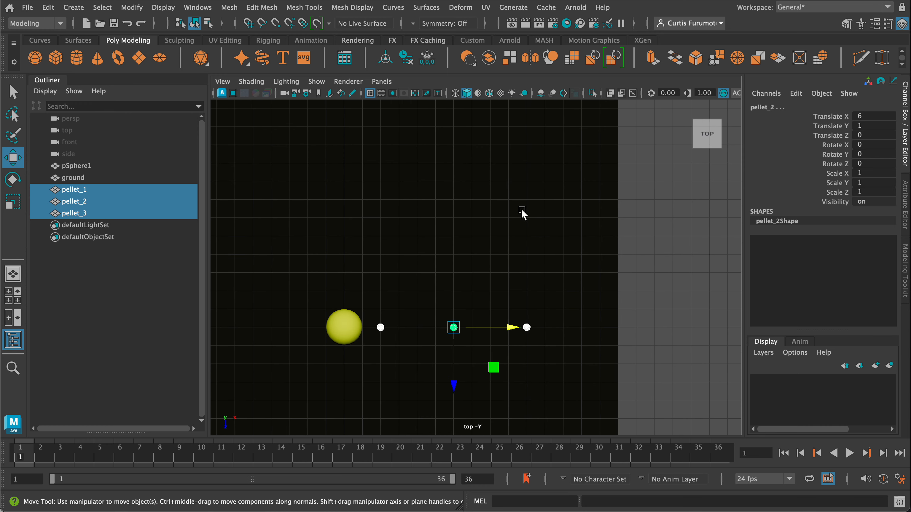
pyautogui.scroll(1, 538, 336)
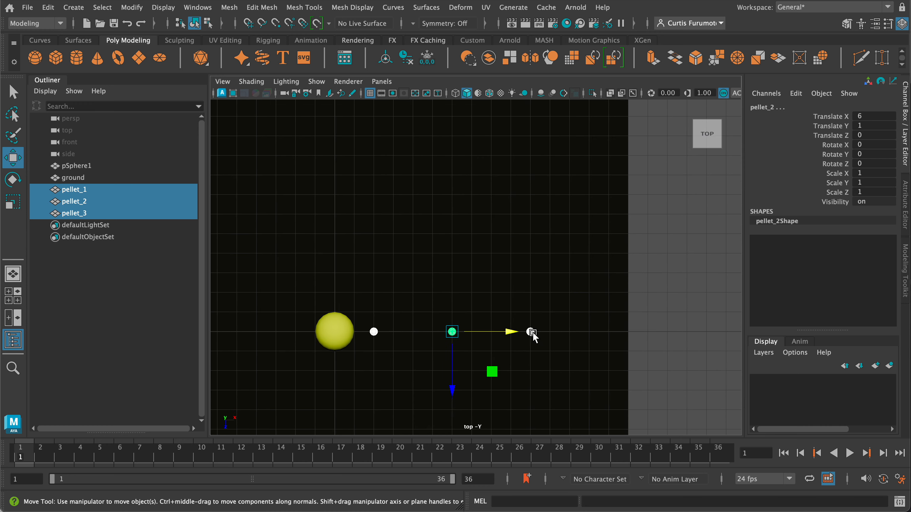
pyautogui.click(530, 332)
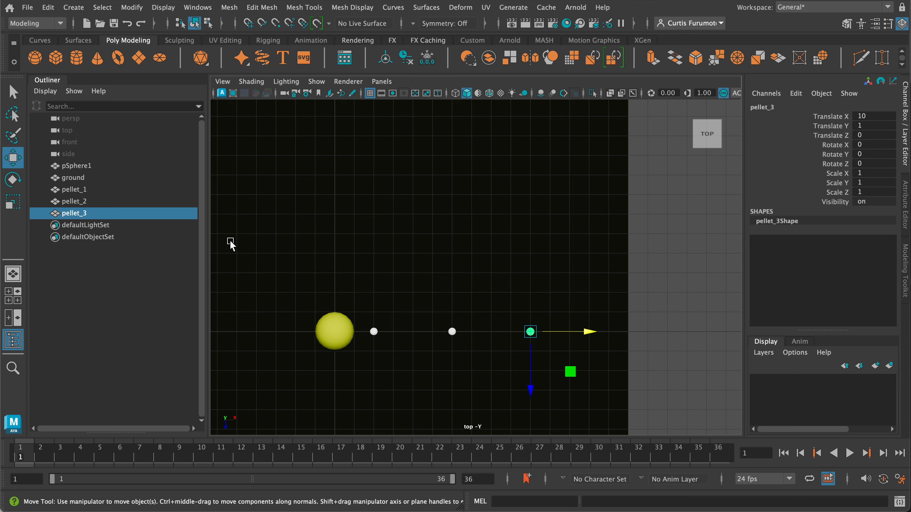
pyautogui.click(98, 191)
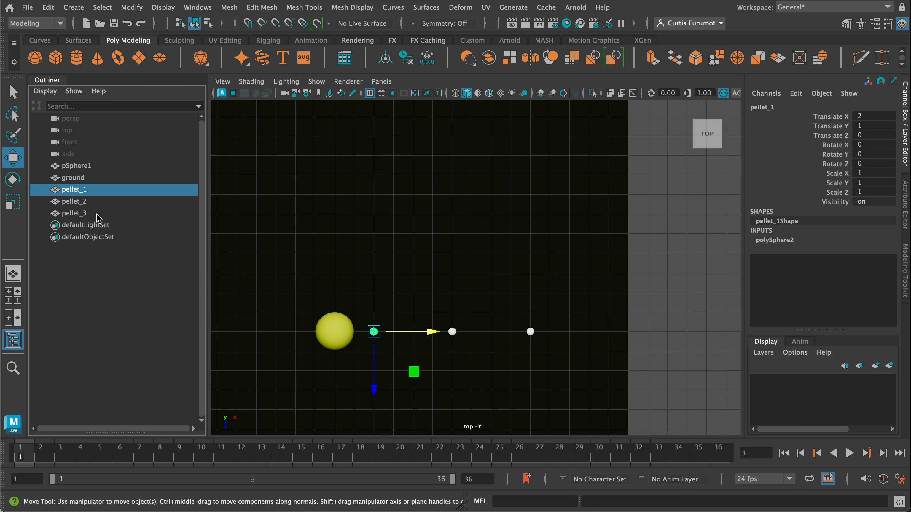
pyautogui.click(90, 202)
pyautogui.click(89, 214)
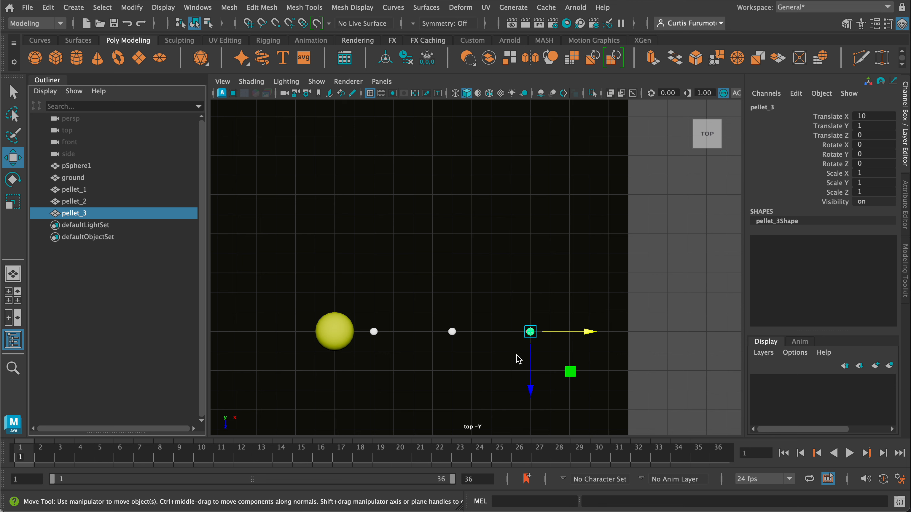
# Duplicate pellet_3 and move the copy along Z at a right angle to the row, setting its Translate Z to -4
pyautogui.scroll(4, 544, 379)
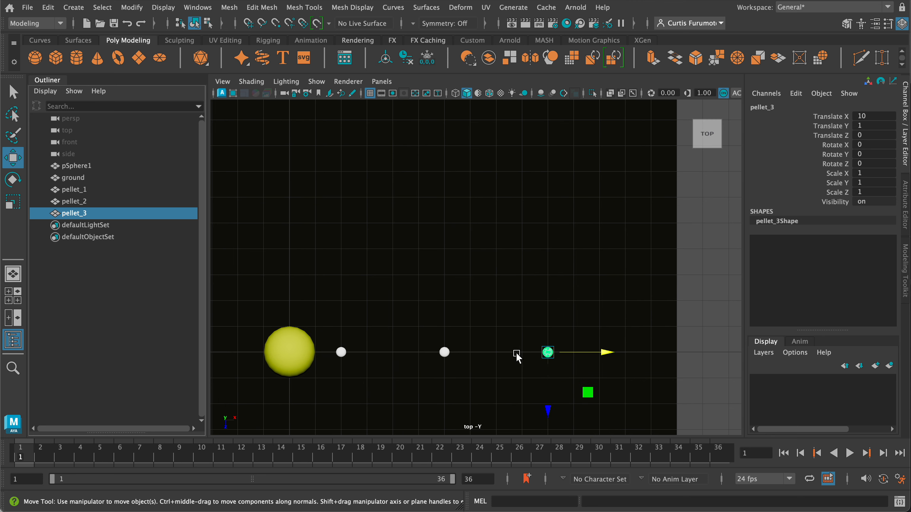
pyautogui.hotkey('ctrl', 'd')
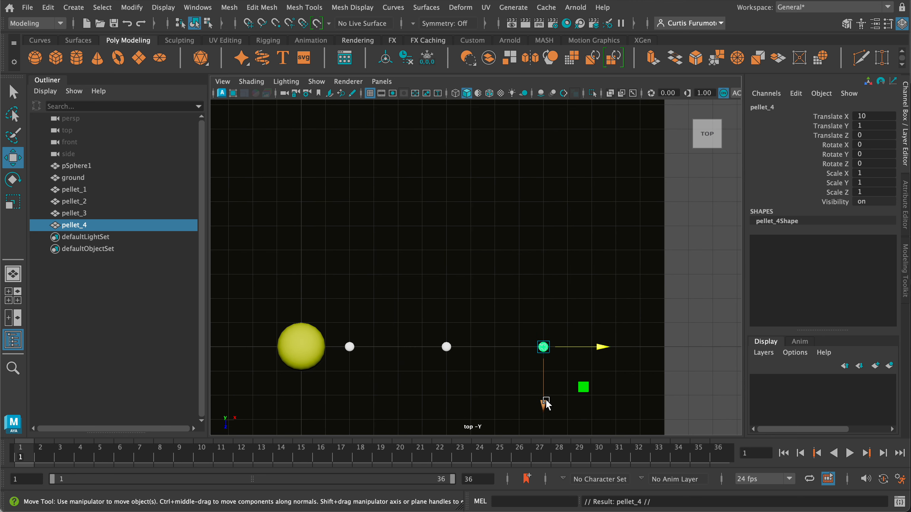
pyautogui.moveTo(547, 401); pyautogui.dragTo(544, 311)
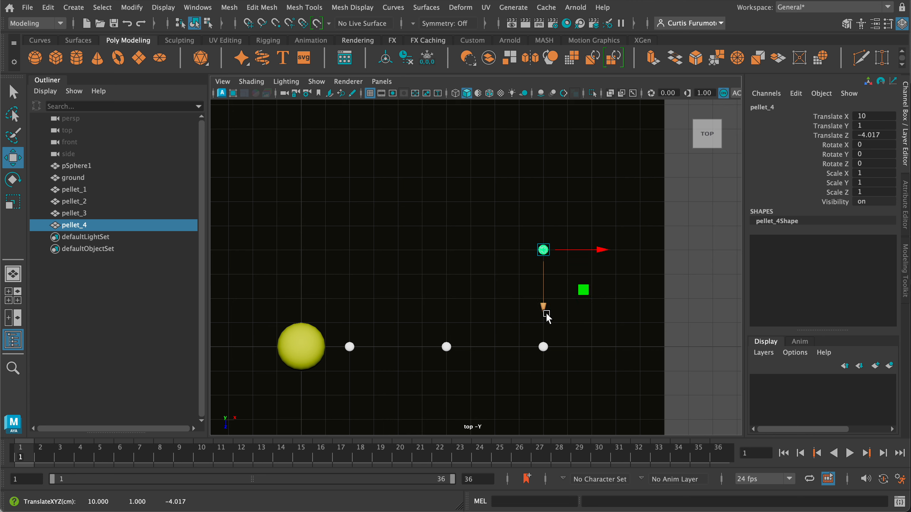
pyautogui.doubleClick(873, 136)
pyautogui.write('-')
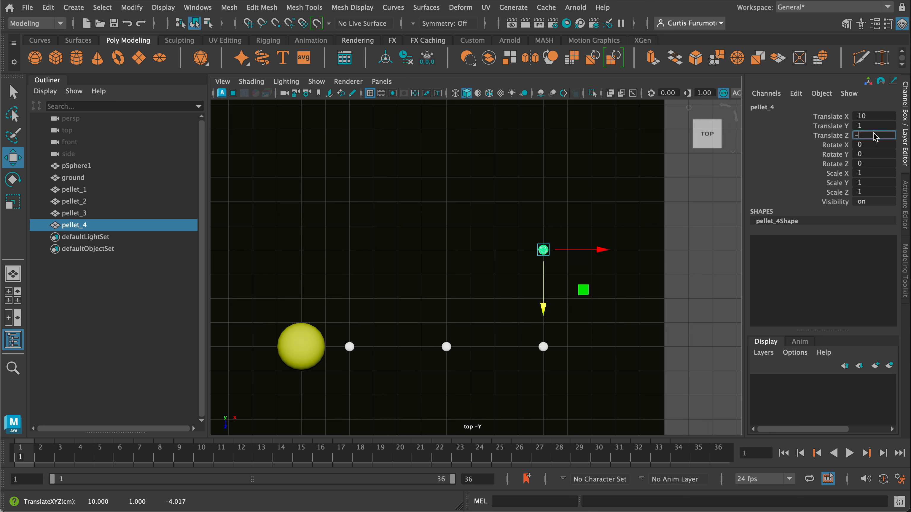
pyautogui.write('4')
pyautogui.press('Return')
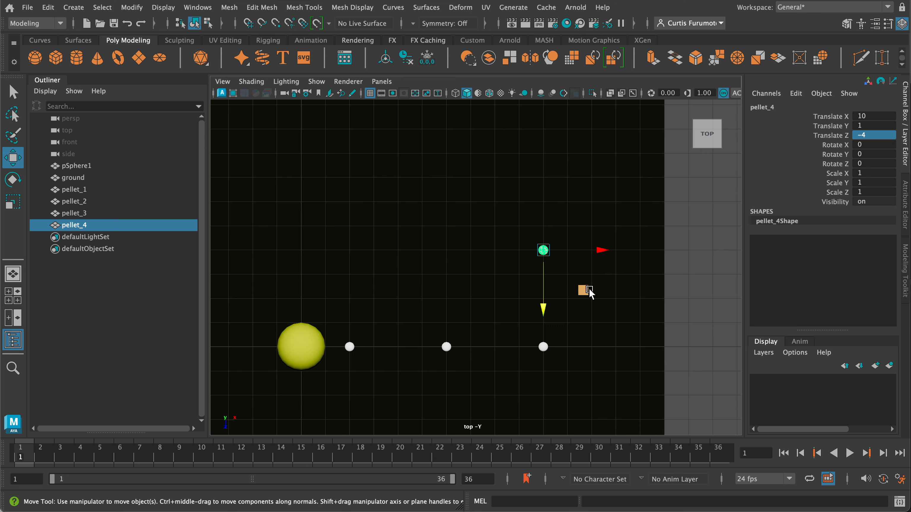
# Duplicate the fourth pellet and move the copy further along Z, setting its Translate Z to -8
pyautogui.hotkey('ctrl', 'd')
pyautogui.moveTo(544, 314); pyautogui.dragTo(539, 214)
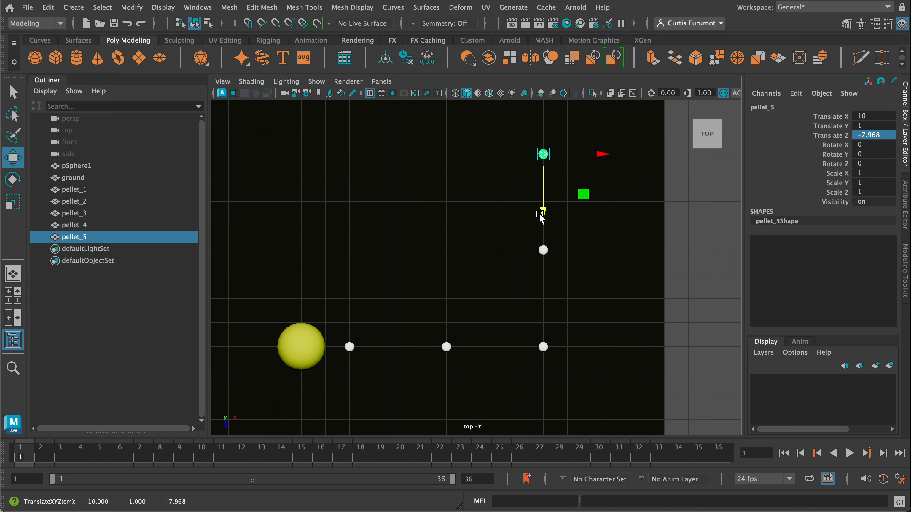
pyautogui.click(882, 135)
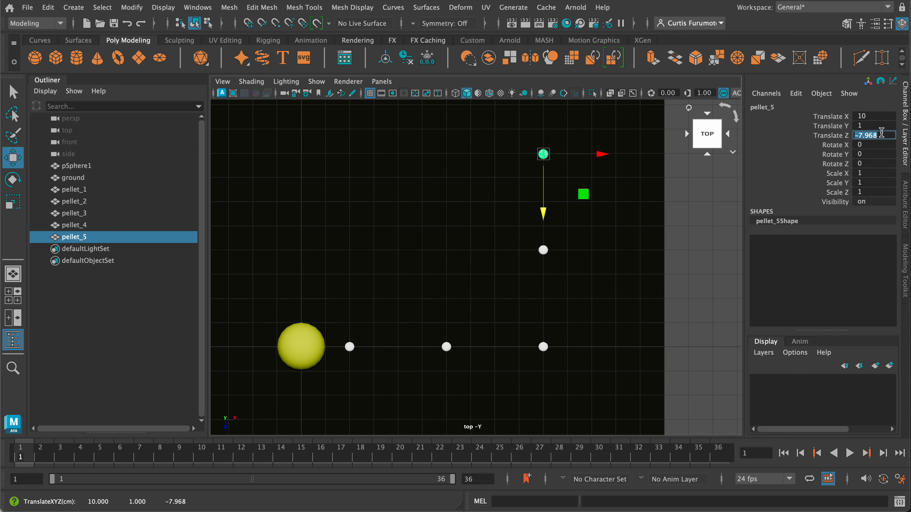
pyautogui.write('-8')
pyautogui.press('Return')
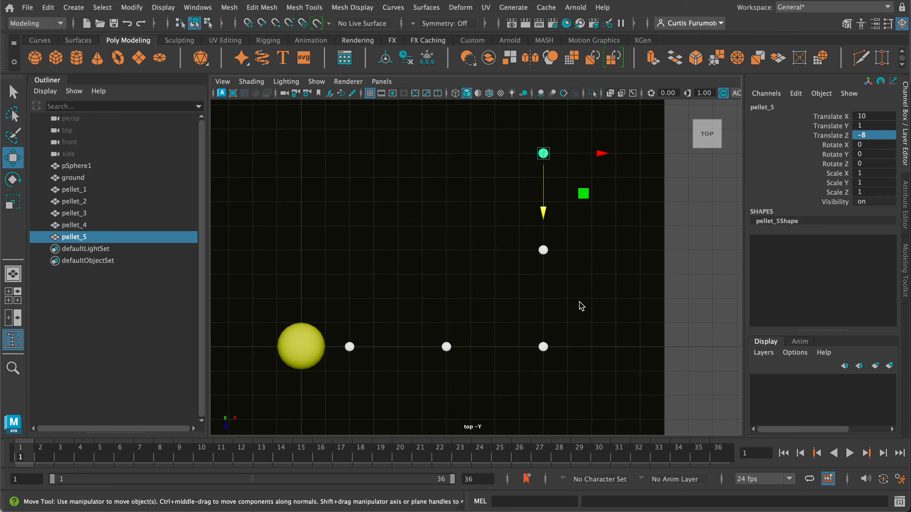
# Examine the pellet layout and the yellow sphere in the perspective view
pyautogui.click(493, 325)
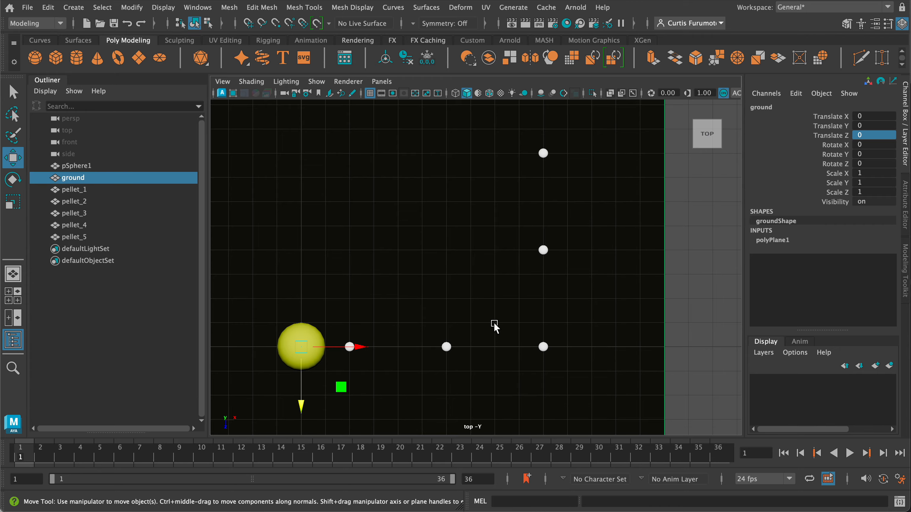
pyautogui.press('space')
pyautogui.press('space')
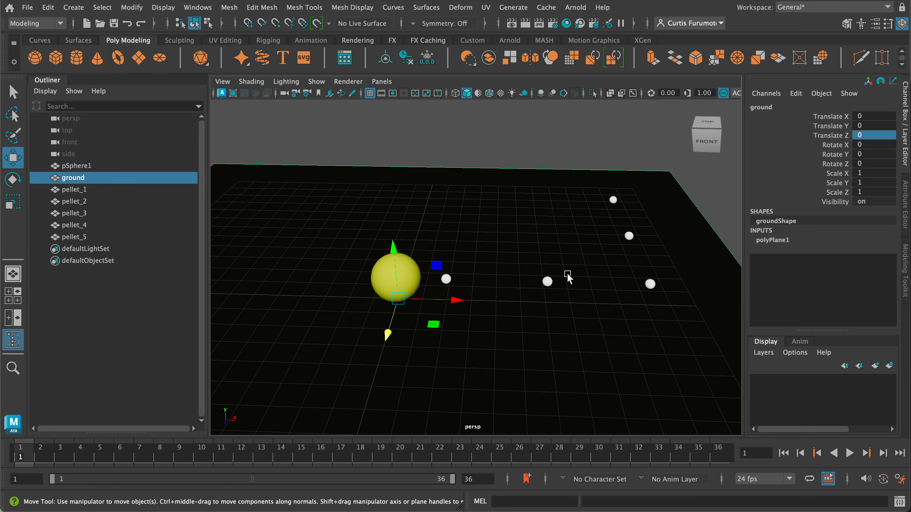
pyautogui.keyDown('alt'); pyautogui.moveTo(567, 275); pyautogui.dragTo(514, 256); pyautogui.keyUp('alt')
pyautogui.click(453, 227)
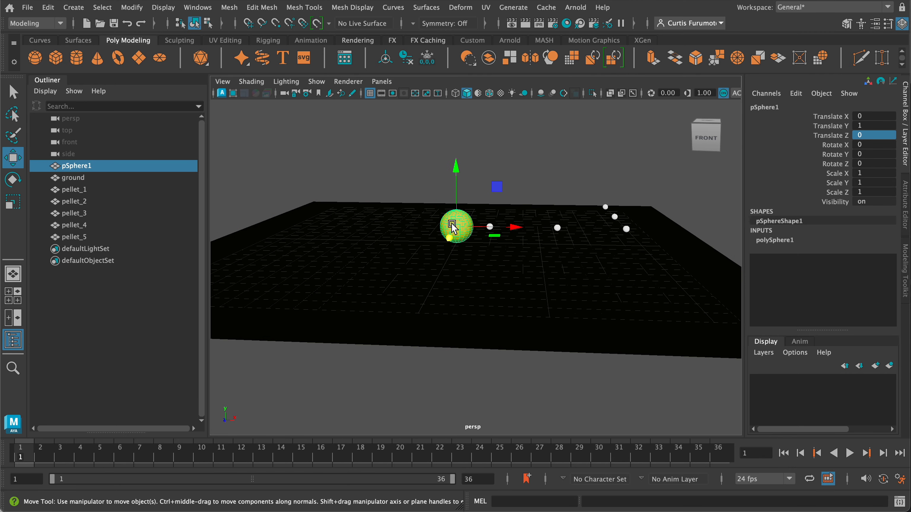
pyautogui.press('space')
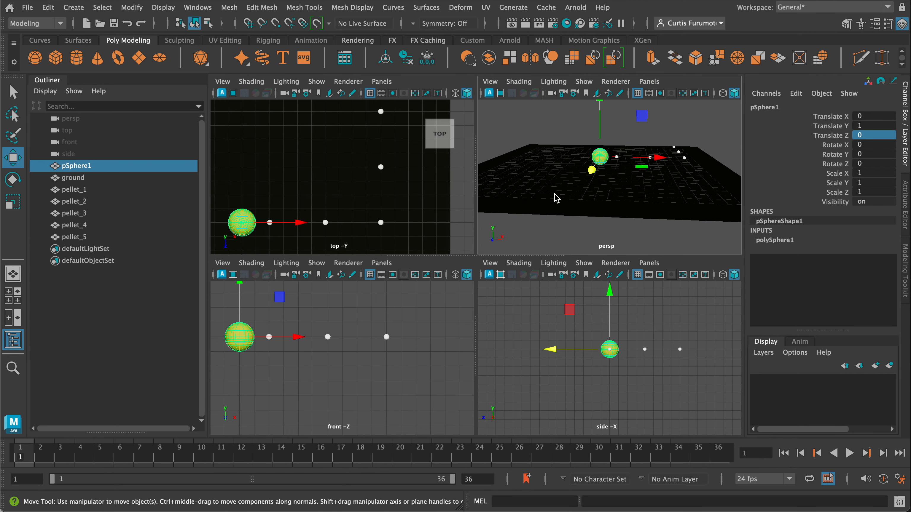
pyautogui.press('space')
pyautogui.scroll(5, 514, 228)
pyautogui.keyDown('alt'); pyautogui.moveTo(570, 248); pyautogui.dragTo(512, 207); pyautogui.keyUp('alt')
# In the front view, delete the faces of the yellow sphere's lower half and return to object selection
pyautogui.press('space')
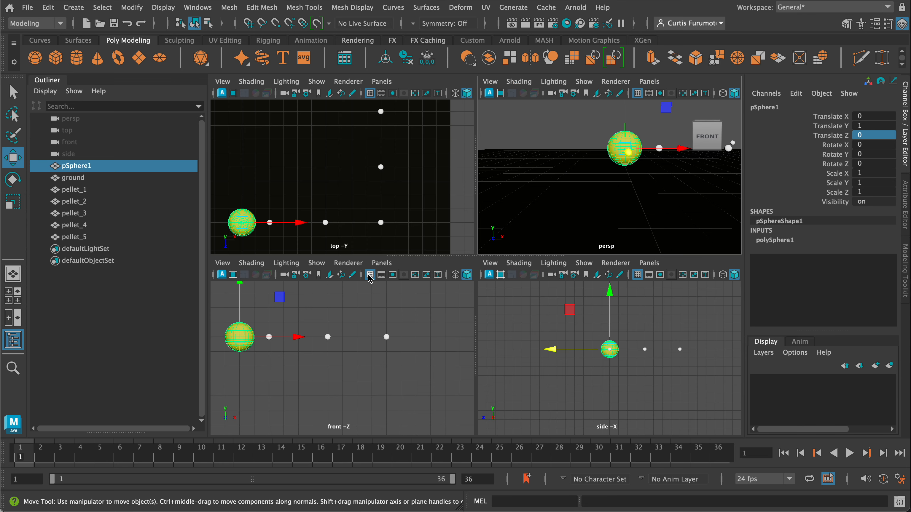
pyautogui.press('space')
pyautogui.keyDown('alt'); pyautogui.moveTo(386, 268); pyautogui.dragTo(469, 281, button='middle'); pyautogui.keyUp('alt')
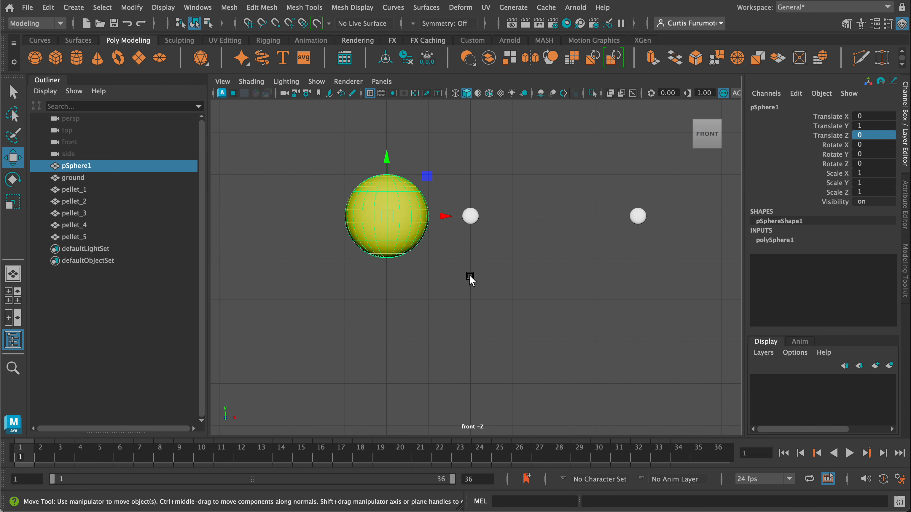
pyautogui.keyDown('alt'); pyautogui.moveTo(426, 247); pyautogui.dragTo(505, 257, button='middle'); pyautogui.keyUp('alt')
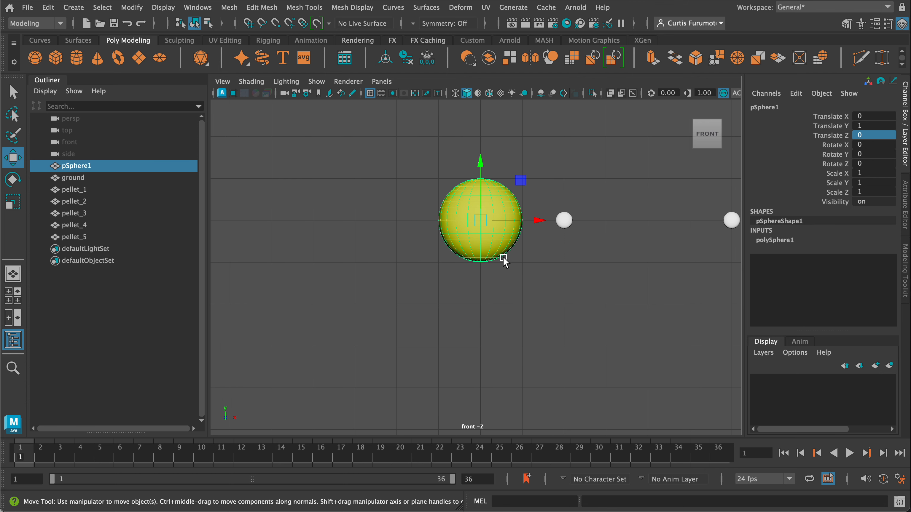
pyautogui.scroll(-2, 503, 257)
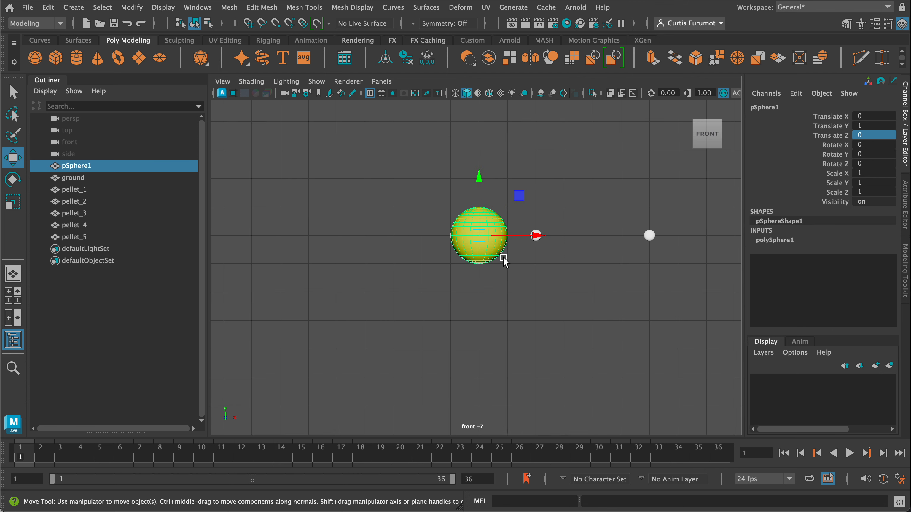
pyautogui.scroll(1, 503, 257)
pyautogui.keyDown('alt'); pyautogui.moveTo(528, 245); pyautogui.dragTo(502, 261, button='middle'); pyautogui.keyUp('alt')
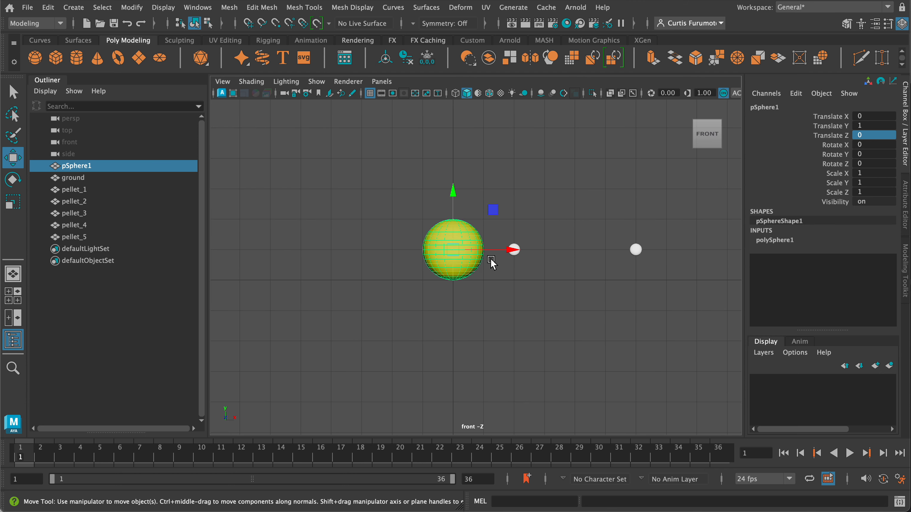
pyautogui.scroll(3, 466, 250)
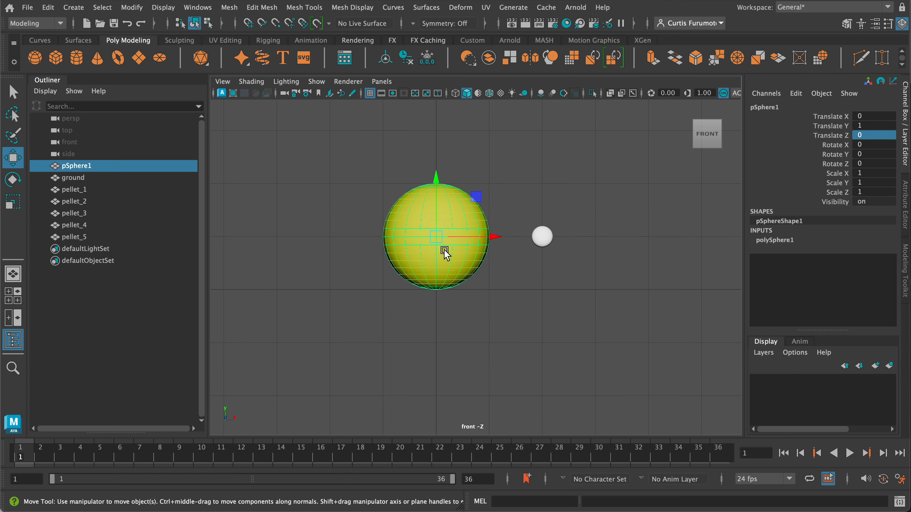
pyautogui.moveTo(409, 250); pyautogui.dragTo(411, 287, button='right')
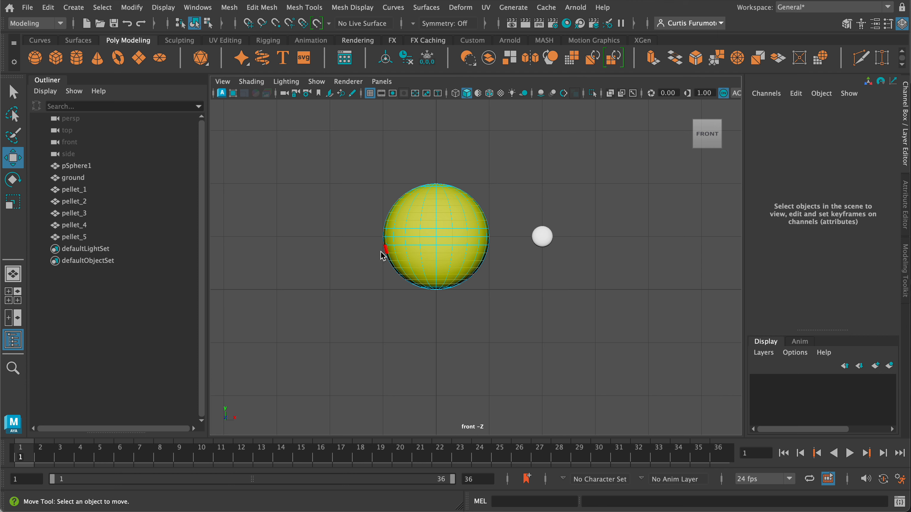
pyautogui.moveTo(357, 243); pyautogui.dragTo(524, 331)
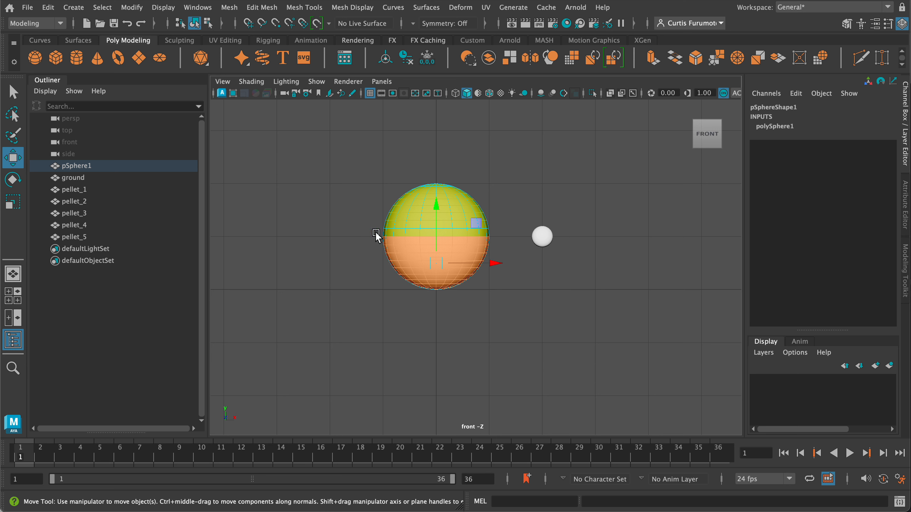
pyautogui.click(517, 307)
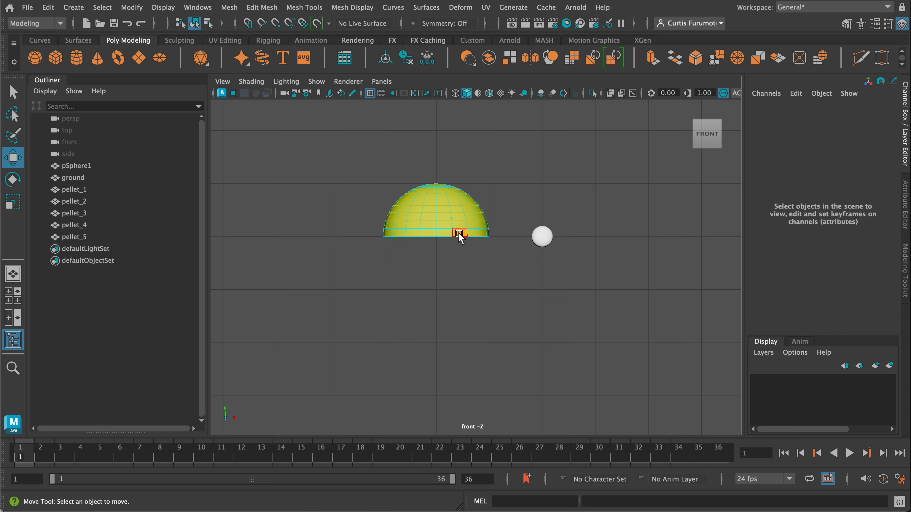
pyautogui.rightClick(426, 214)
pyautogui.moveTo(426, 215)
pyautogui.mouseDown(button='right')
pyautogui.moveTo(440, 205)
pyautogui.moveTo(443, 216)
pyautogui.mouseUp(button='right')
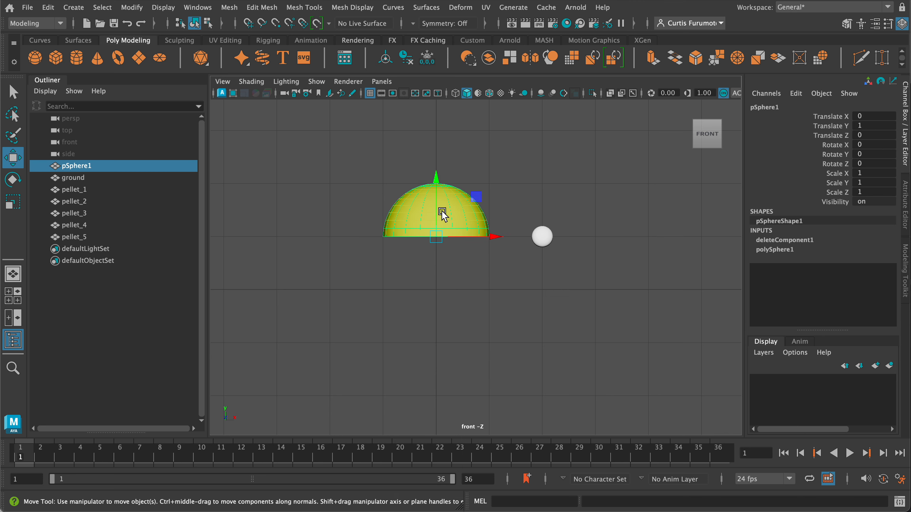
# Rename the yellow half-sphere as pacman_top
pyautogui.doubleClick(764, 108)
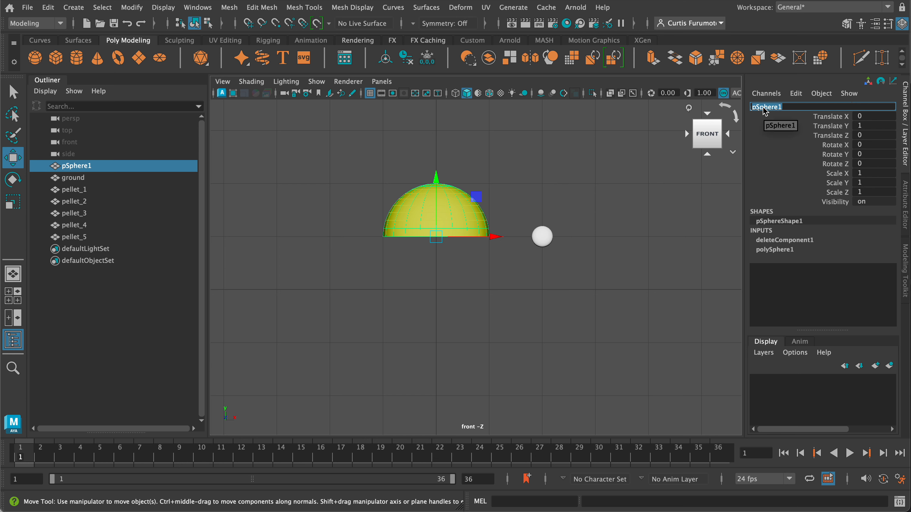
pyautogui.write('pacman')
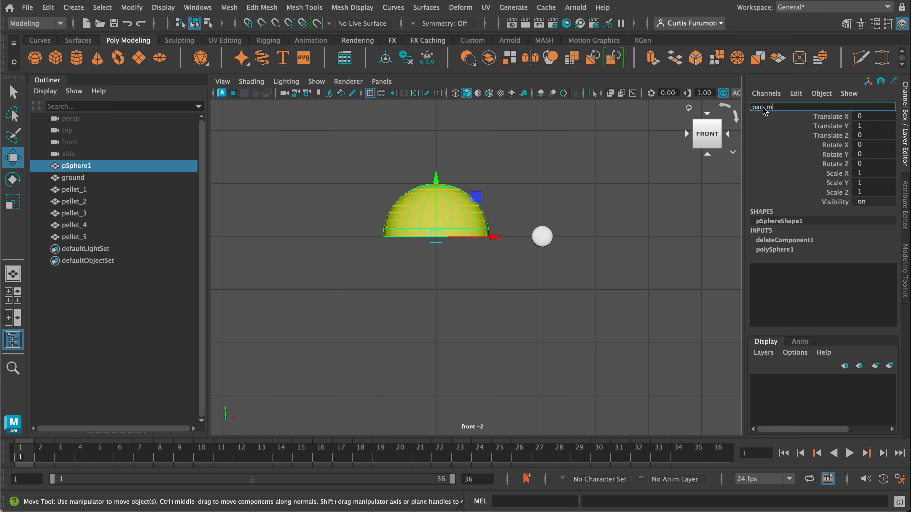
pyautogui.write('_top')
pyautogui.press('Return')
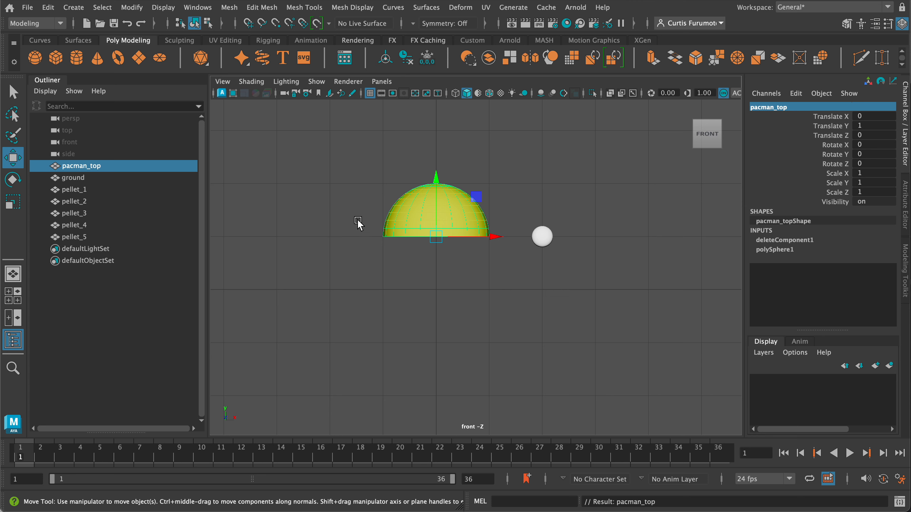
# Duplicate pacman_top in place and rename the copy as pacman_bottom
pyautogui.hotkey('ctrl', 'd')
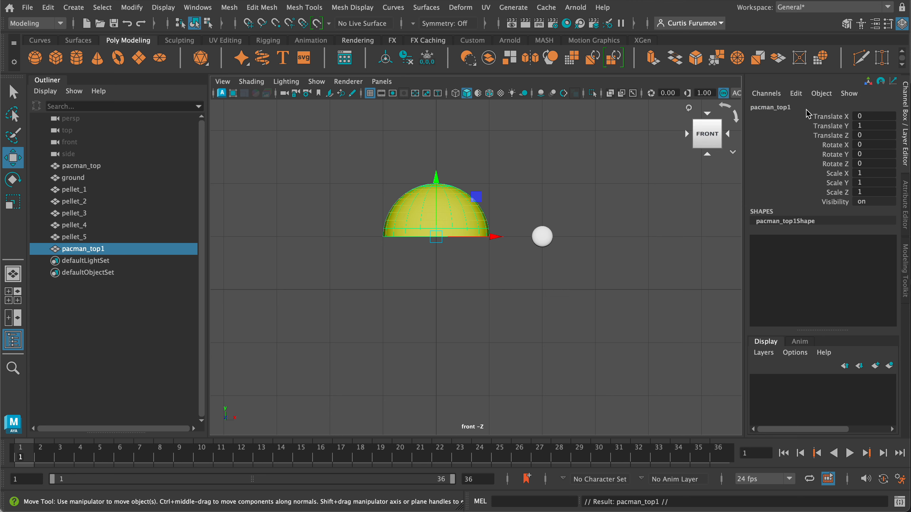
pyautogui.click(791, 108)
pyautogui.click(808, 107)
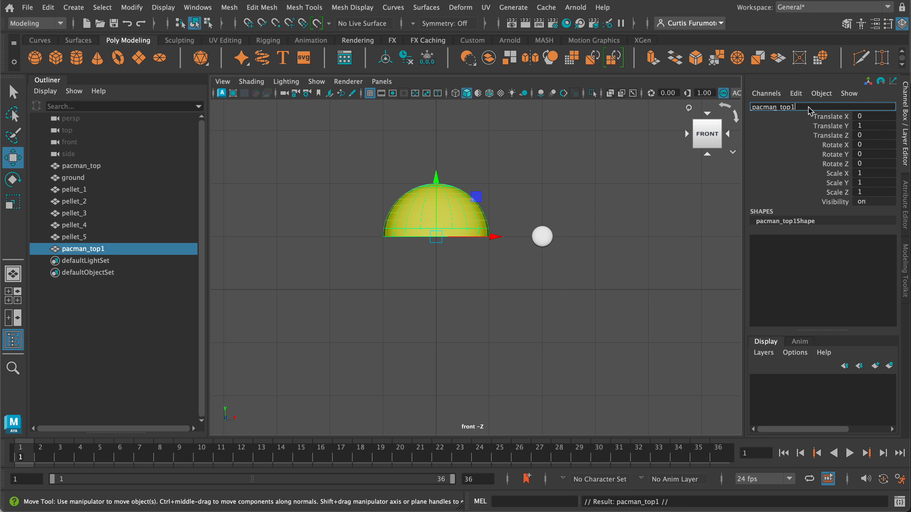
pyautogui.press('BackSpace')
pyautogui.press('BackSpace')
pyautogui.press('BackSpace')
pyautogui.press('BackSpace')
pyautogui.write('bottom')
pyautogui.press('Return')
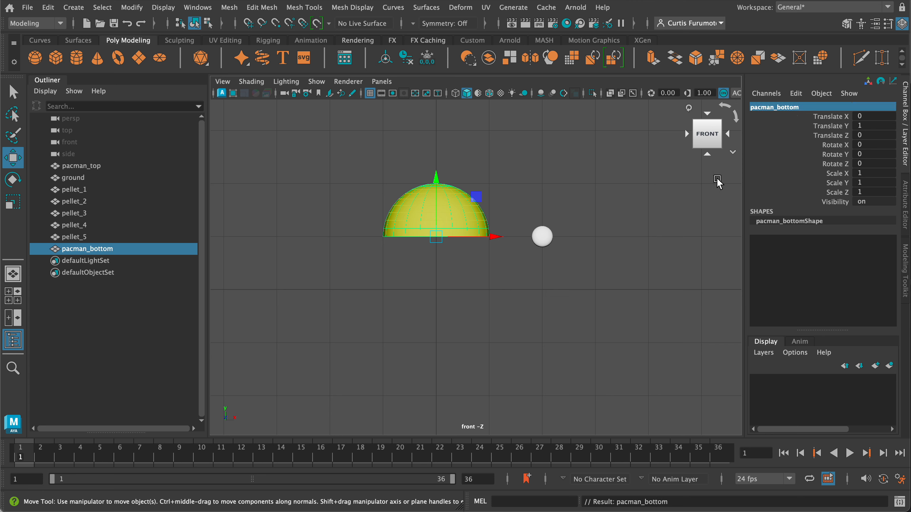
# Rotate pacman_bottom about the Z axis to form the lower half of the sphere, setting its Rotate Z to 180
pyautogui.press('e')
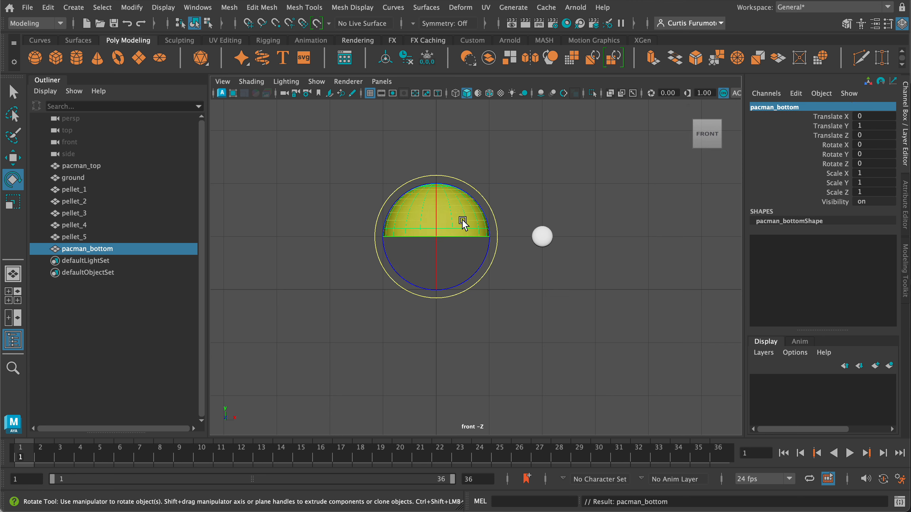
pyautogui.moveTo(488, 224); pyautogui.dragTo(401, 244)
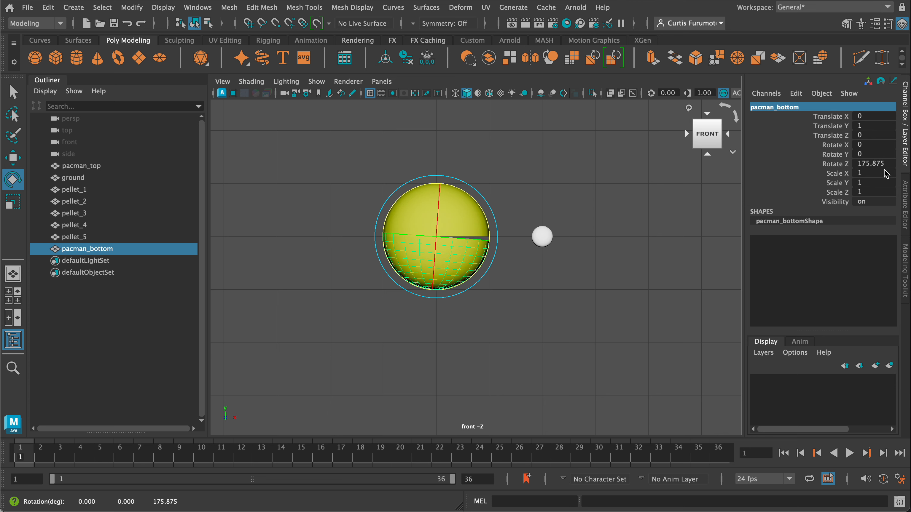
pyautogui.click(831, 165)
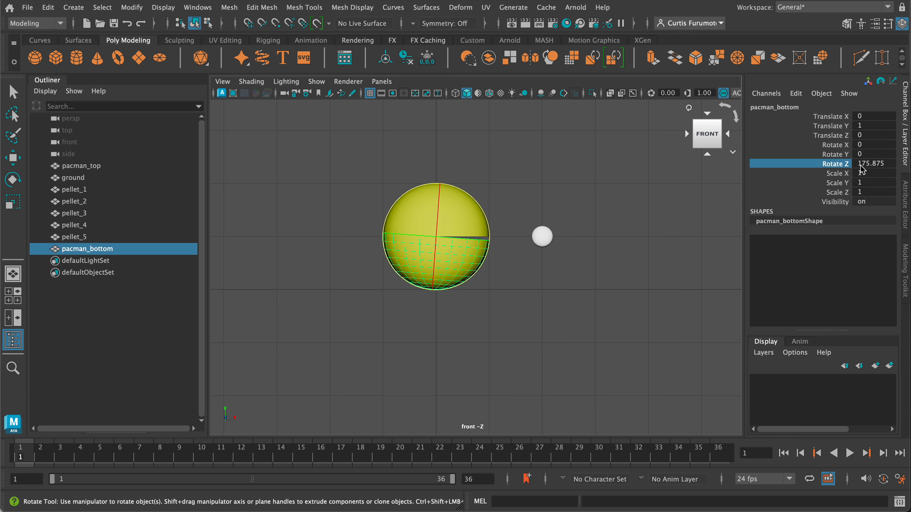
pyautogui.doubleClick(878, 166)
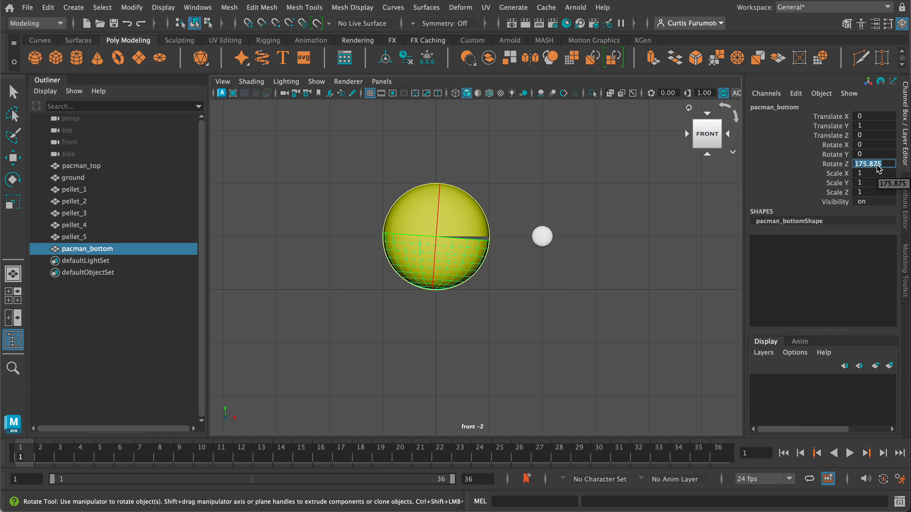
pyautogui.write('180')
pyautogui.press('Return')
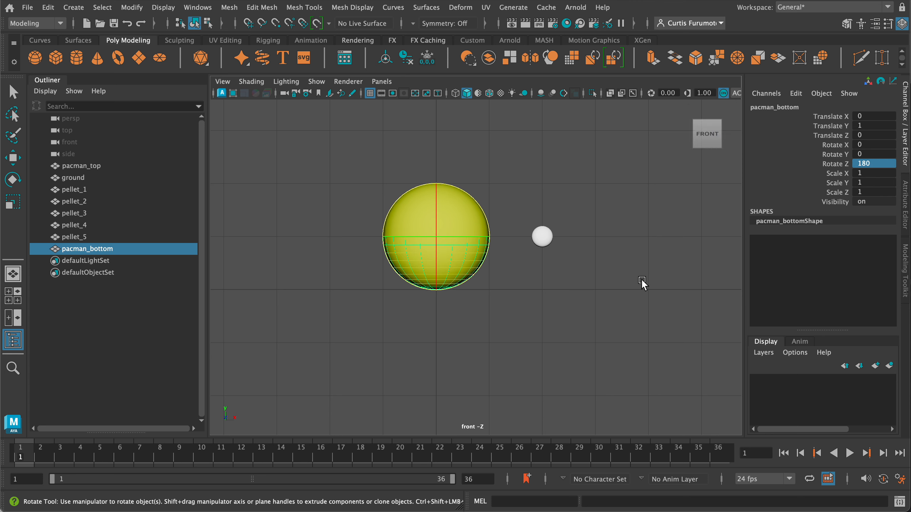
# Try rotating pacman_top about the Z axis in the perspective view and undo the rotation
pyautogui.click(532, 309)
pyautogui.click(426, 216)
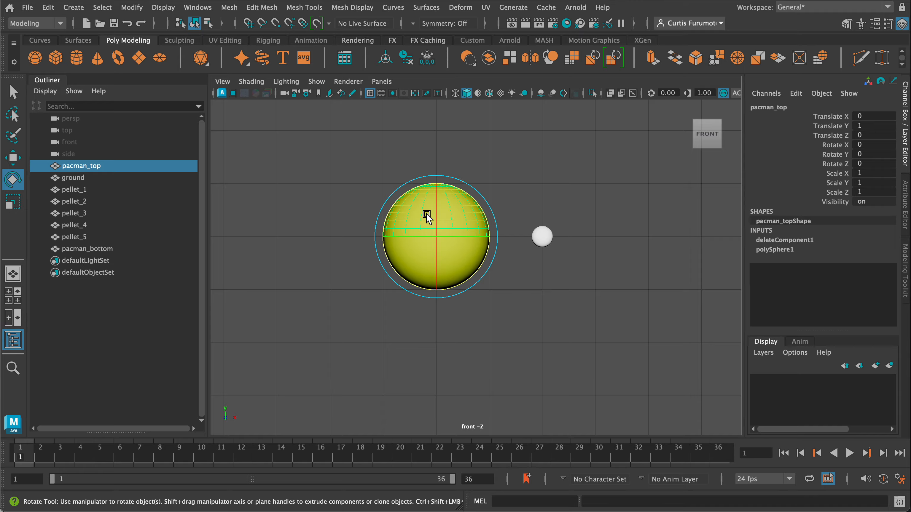
pyautogui.click(334, 243)
pyautogui.press('space')
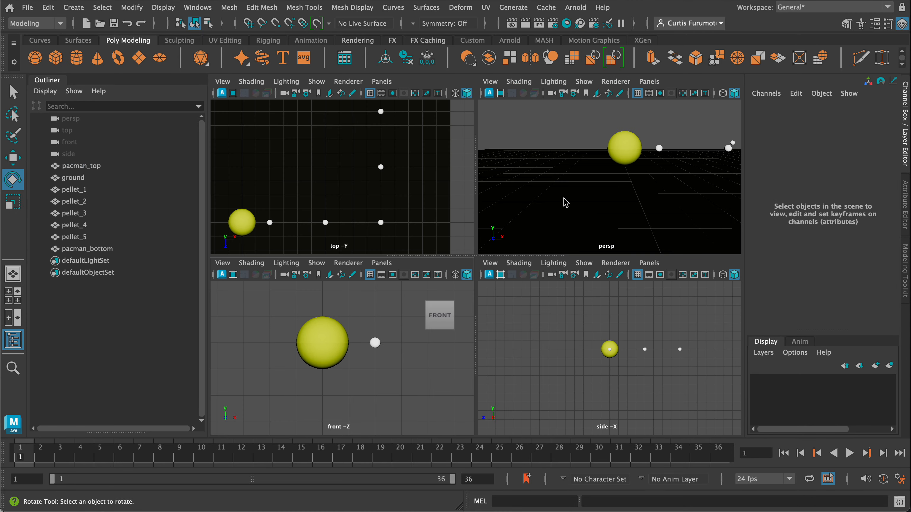
pyautogui.press('space')
pyautogui.keyDown('alt'); pyautogui.moveTo(572, 160); pyautogui.dragTo(518, 218); pyautogui.keyUp('alt')
pyautogui.click(512, 230)
pyautogui.hotkey('ctrl', 'z')
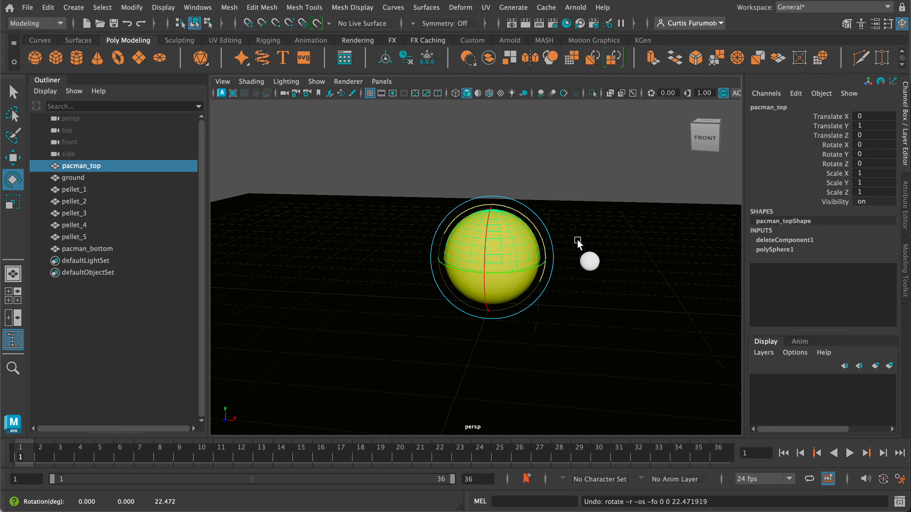
# Group pacman_top and pacman_bottom together
pyautogui.press('space')
pyautogui.press('space')
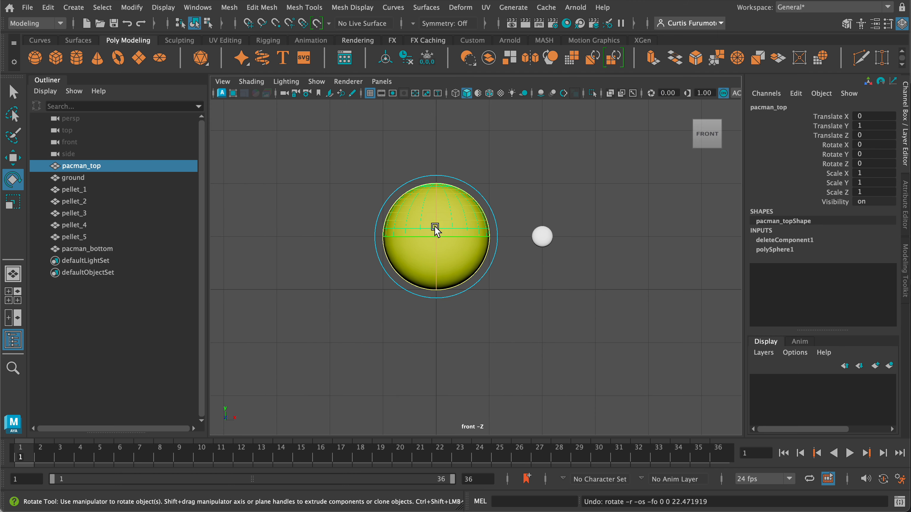
pyautogui.scroll(3, 455, 237)
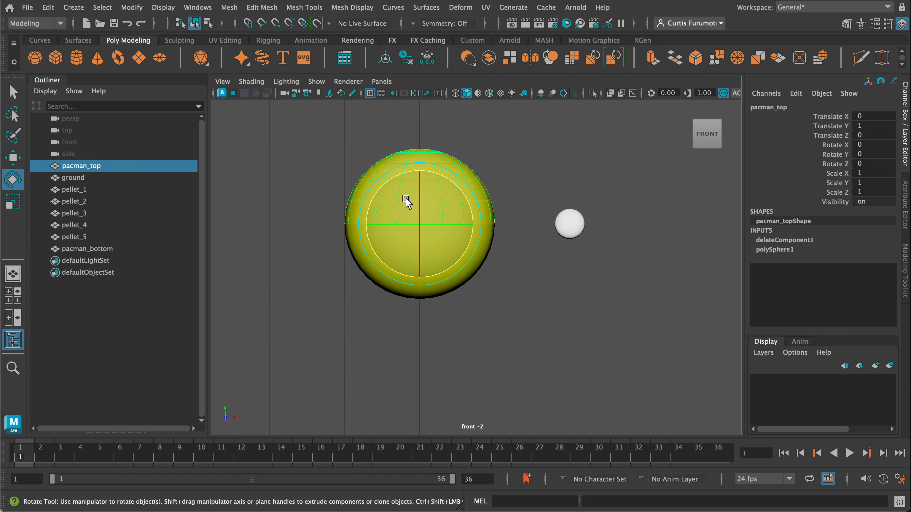
pyautogui.press('space')
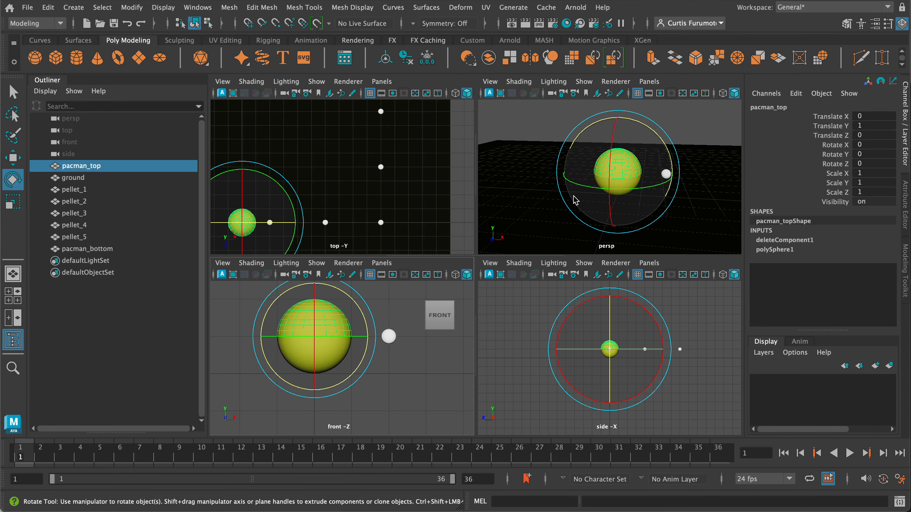
pyautogui.press('space')
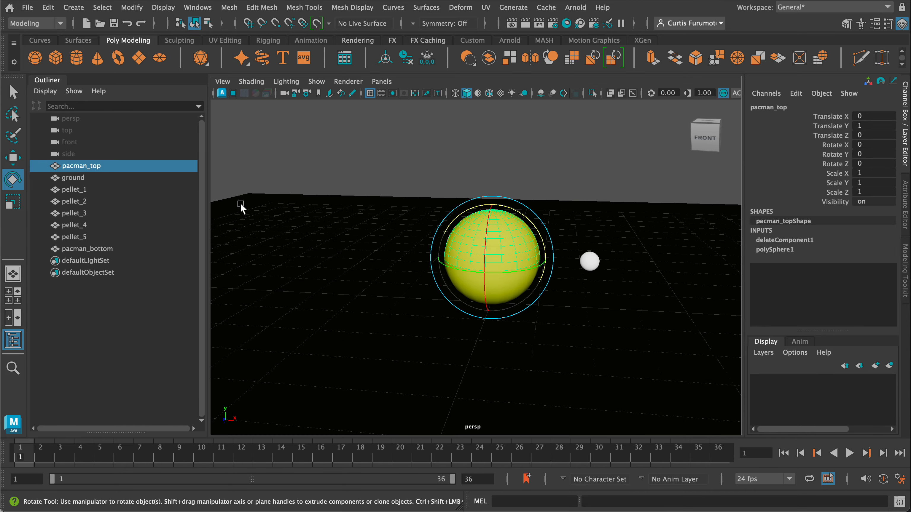
pyautogui.keyDown('alt'); pyautogui.moveTo(384, 256); pyautogui.dragTo(441, 256); pyautogui.keyUp('alt')
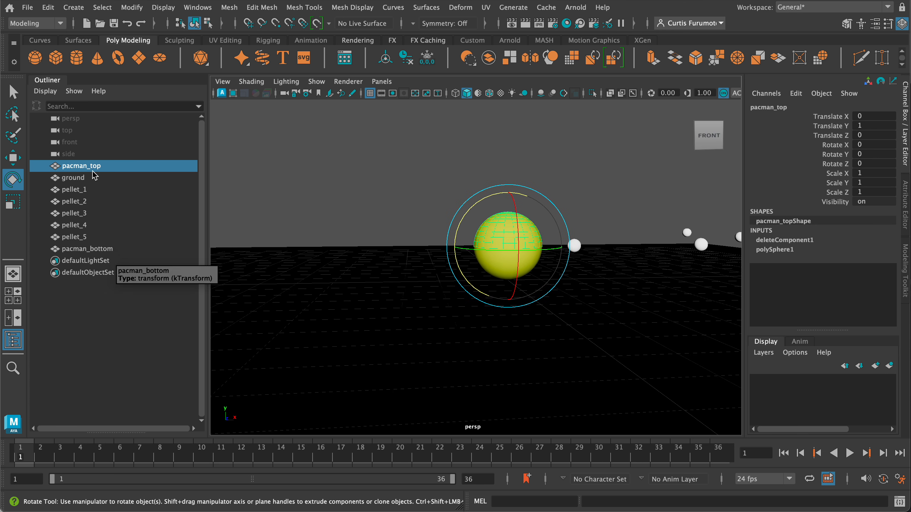
pyautogui.click(102, 251)
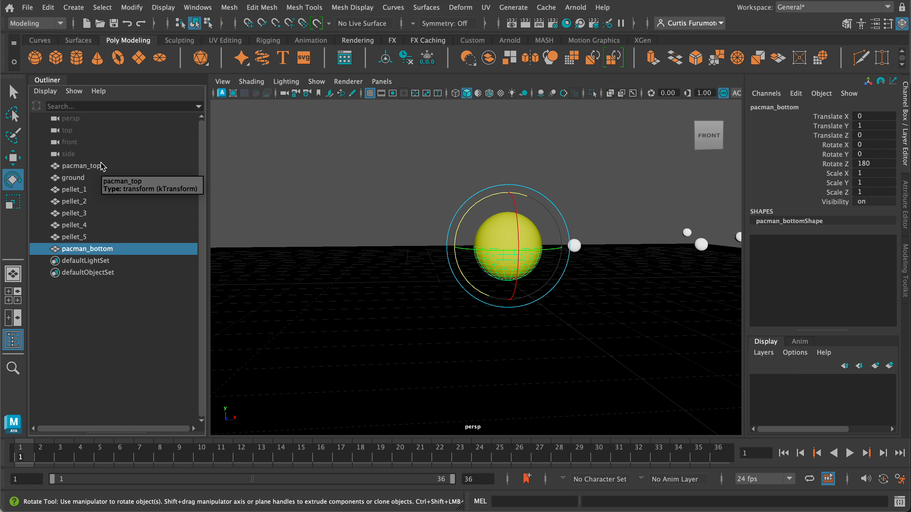
pyautogui.click(98, 171)
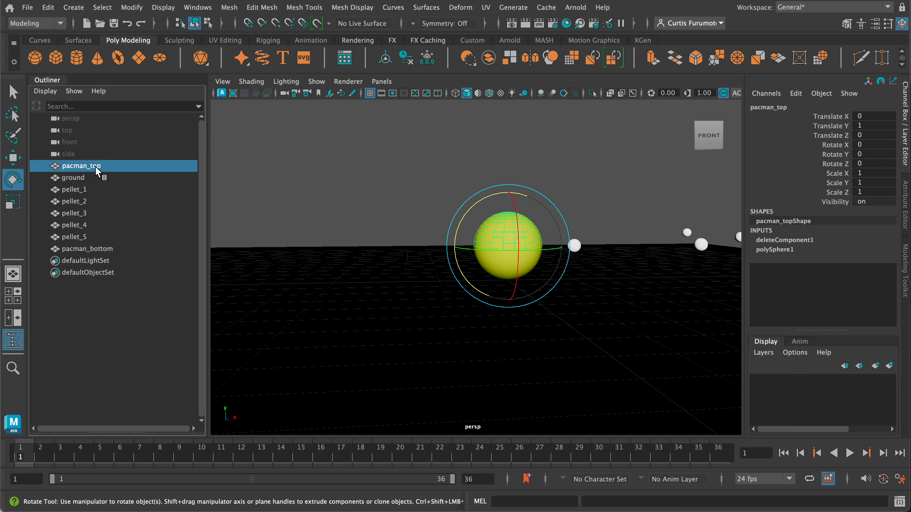
pyautogui.keyDown('ctrl'); pyautogui.click(88, 249); pyautogui.keyUp('ctrl')
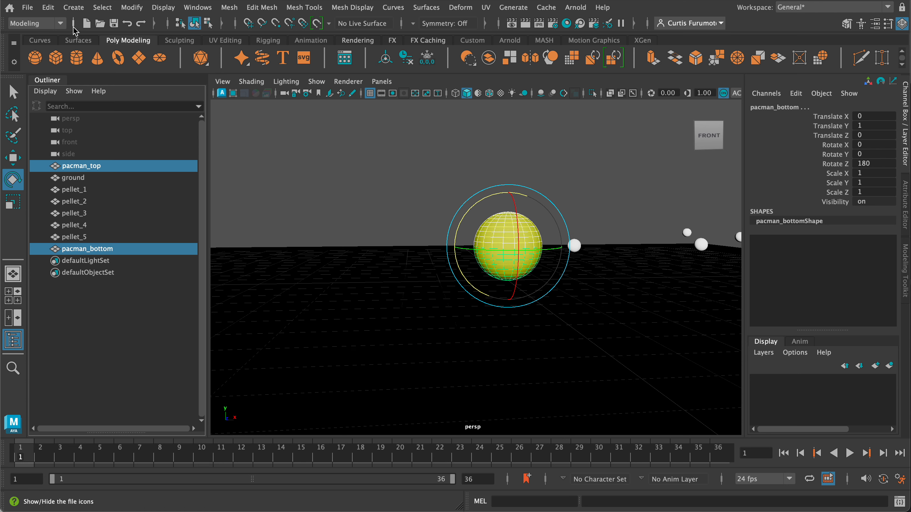
pyautogui.click(49, 11)
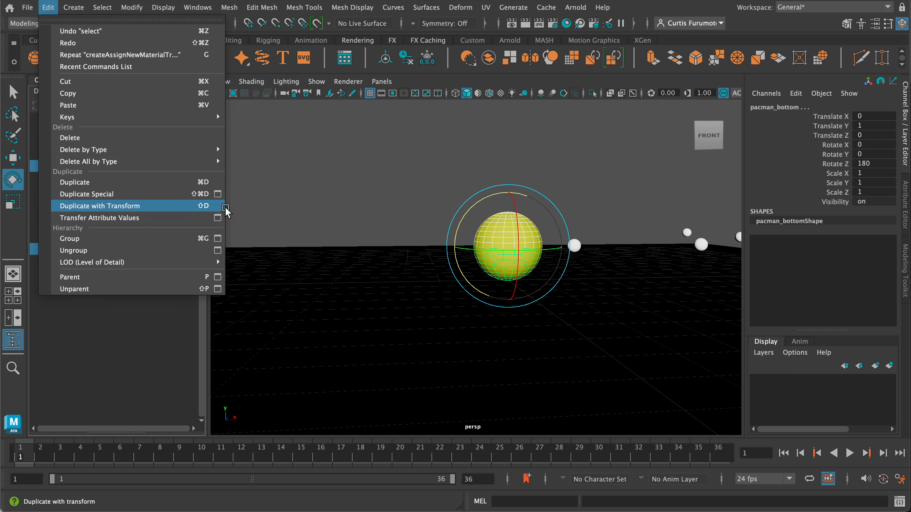
pyautogui.click(196, 242)
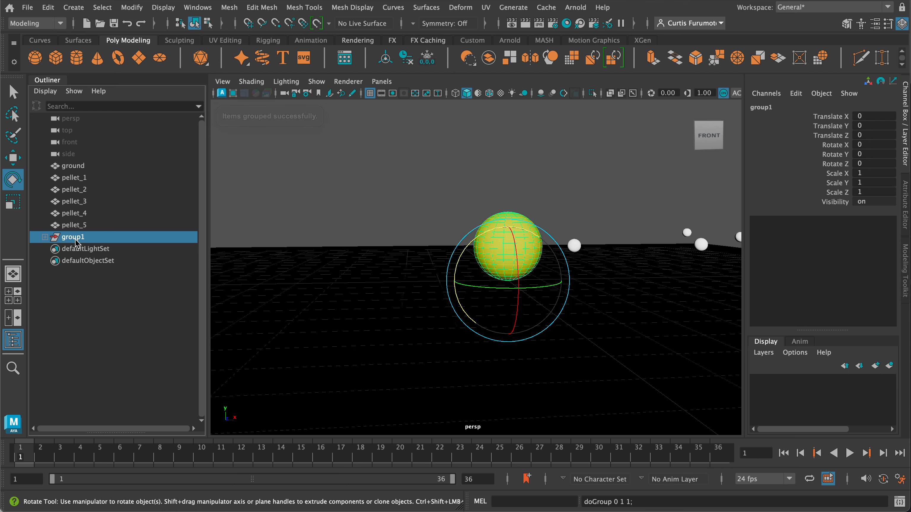
# Rename the new group as pacman_group
pyautogui.scroll(-1, 480, 270)
pyautogui.scroll(1, 480, 269)
pyautogui.doubleClick(76, 237)
pyautogui.write('pacman')
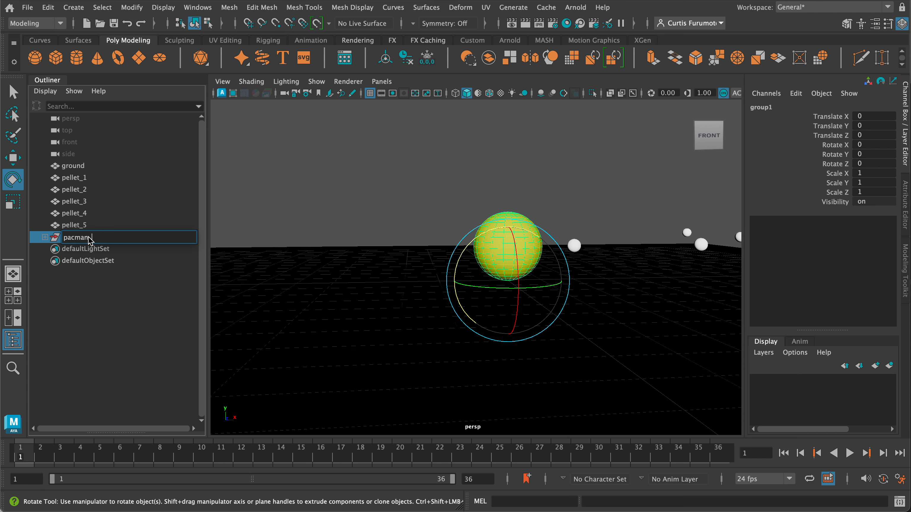
pyautogui.write('_group')
pyautogui.press('Return')
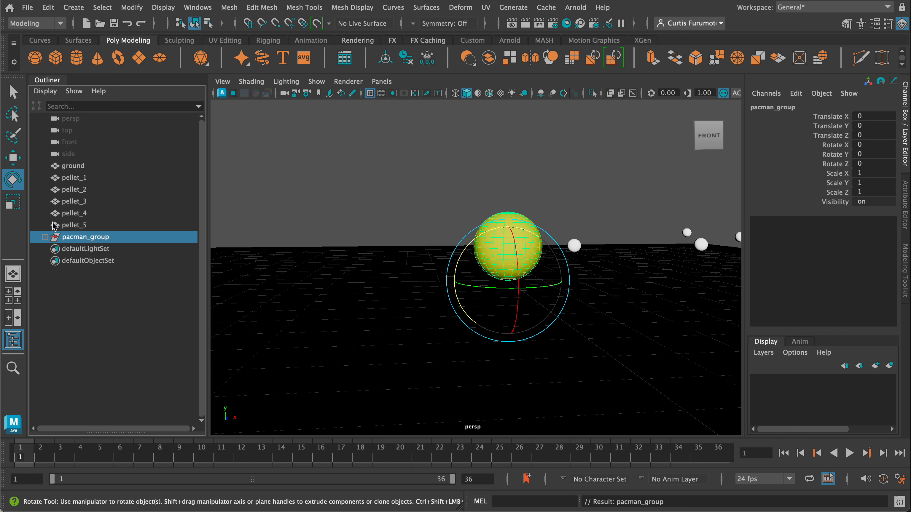
# Examine the members of pacman_group and the position of its pivot in the front and perspective views
pyautogui.click(45, 238)
pyautogui.click(94, 261)
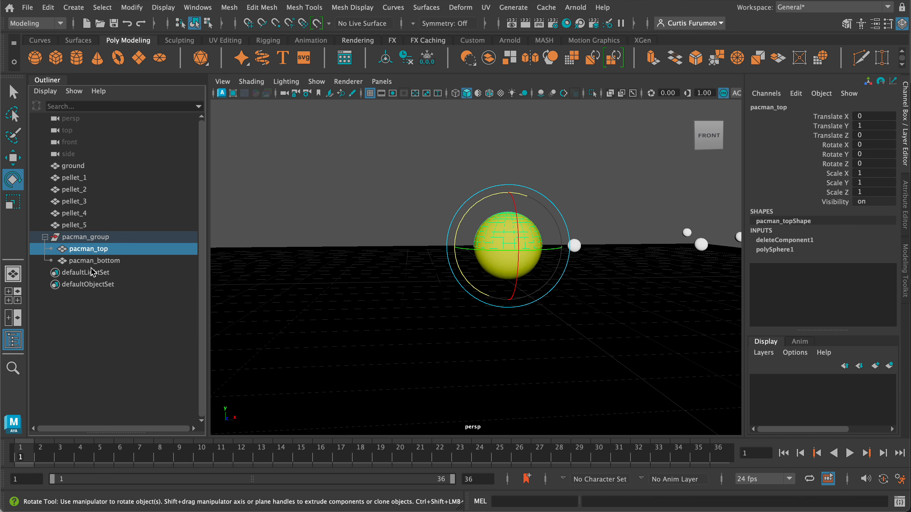
pyautogui.click(89, 237)
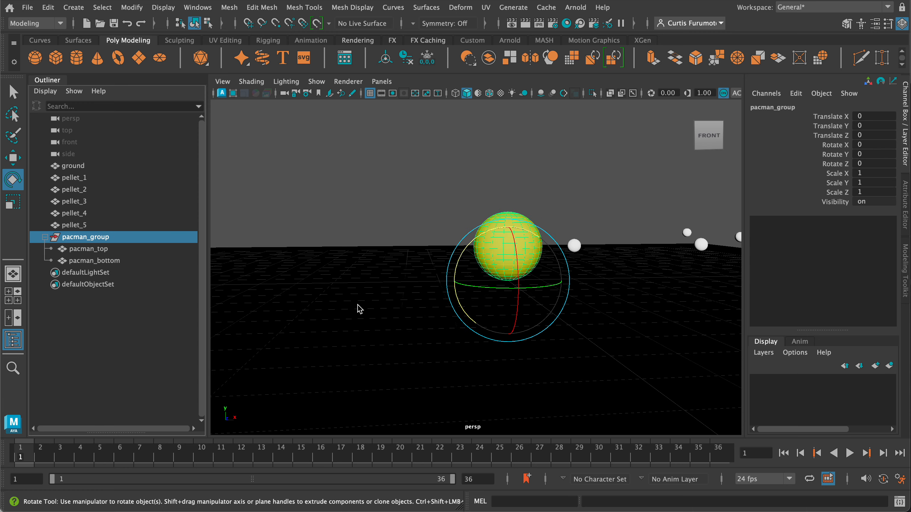
pyautogui.press('space')
pyautogui.press('space')
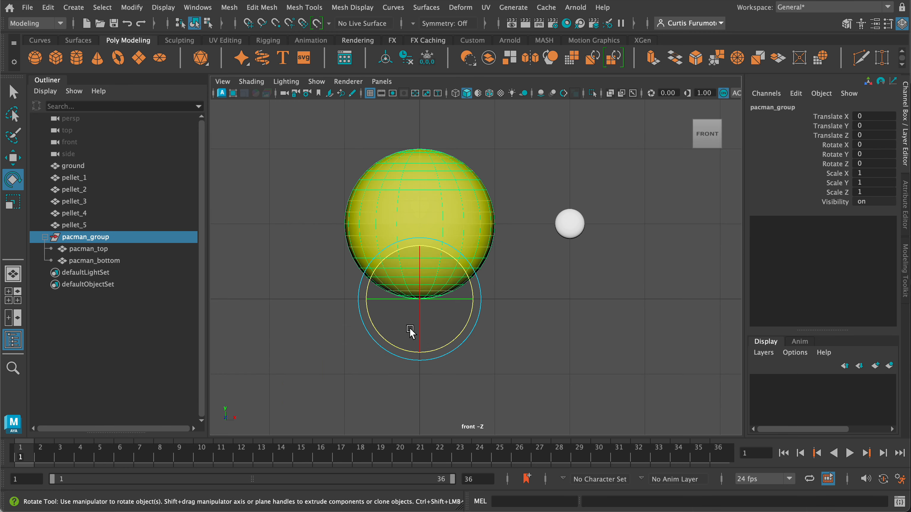
pyautogui.keyDown('alt'); pyautogui.moveTo(426, 316); pyautogui.dragTo(455, 301, button='right'); pyautogui.keyUp('alt')
pyautogui.press('space')
pyautogui.press('space')
pyautogui.scroll(4, 497, 275)
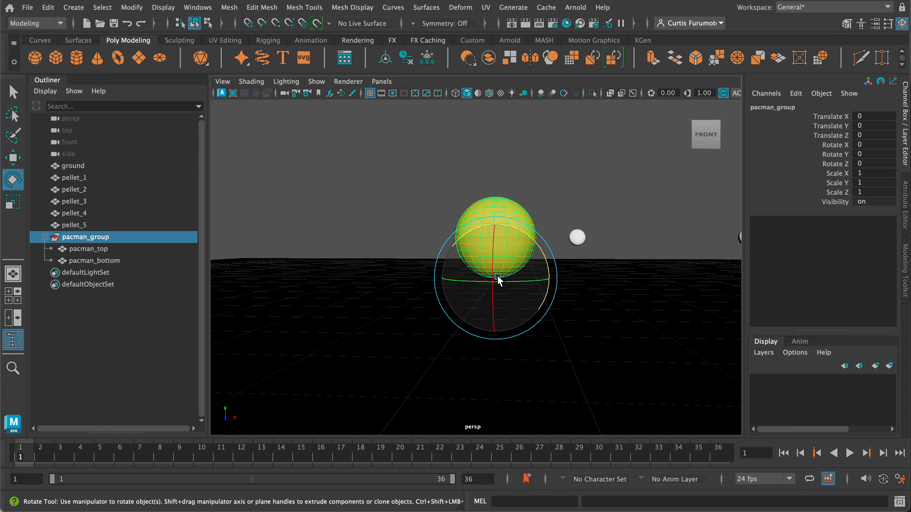
pyautogui.keyDown('alt'); pyautogui.moveTo(495, 237); pyautogui.dragTo(488, 258); pyautogui.keyUp('alt')
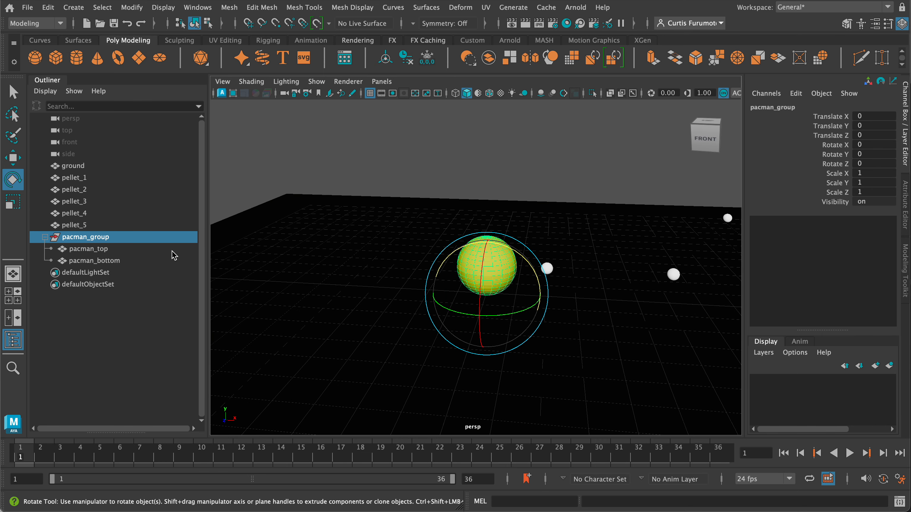
pyautogui.keyDown('alt'); pyautogui.moveTo(318, 226); pyautogui.dragTo(324, 195); pyautogui.keyUp('alt')
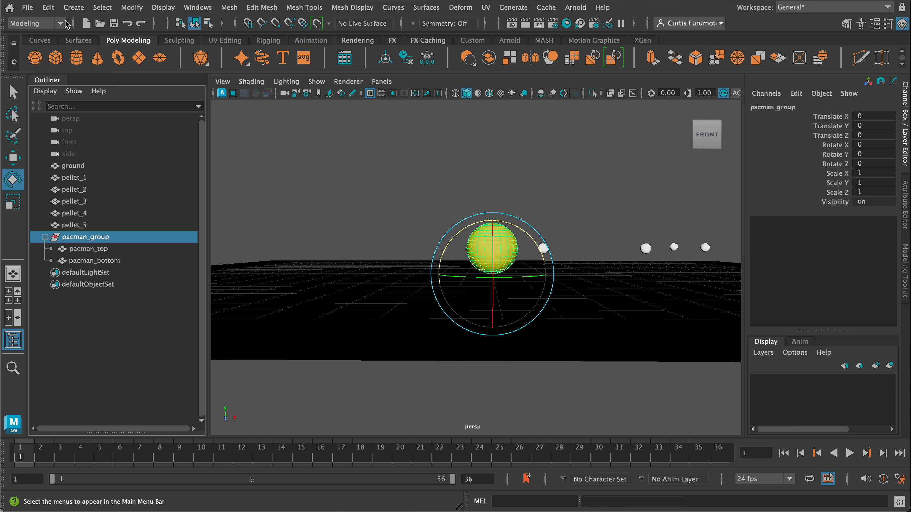
# Center the pivot of pacman_group on the yellow sphere
pyautogui.click(139, 10)
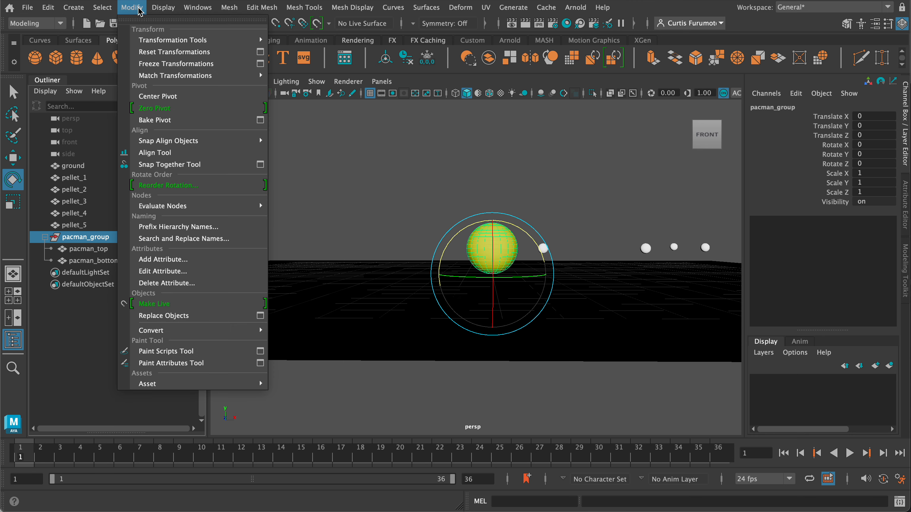
pyautogui.moveTo(157, 78)
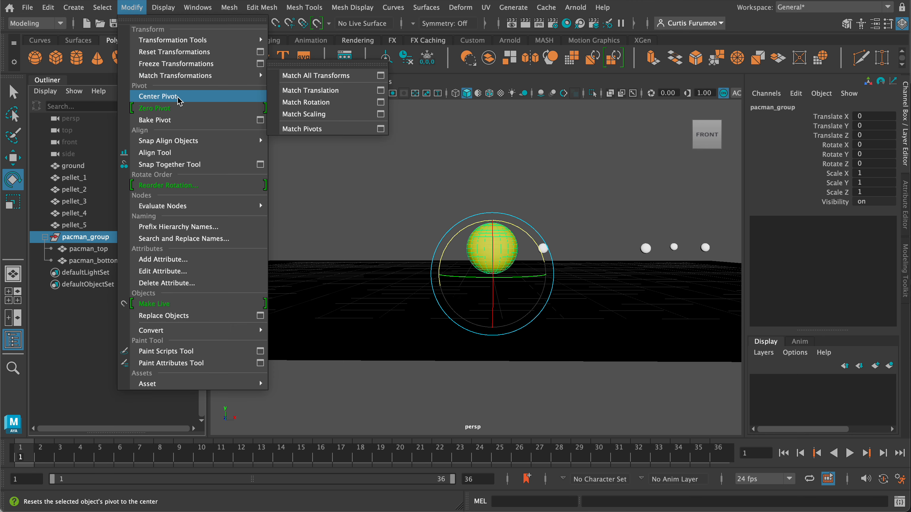
pyautogui.click(193, 98)
pyautogui.scroll(5, 397, 164)
pyautogui.keyDown('alt'); pyautogui.moveTo(467, 188); pyautogui.dragTo(438, 190, button='middle'); pyautogui.keyUp('alt')
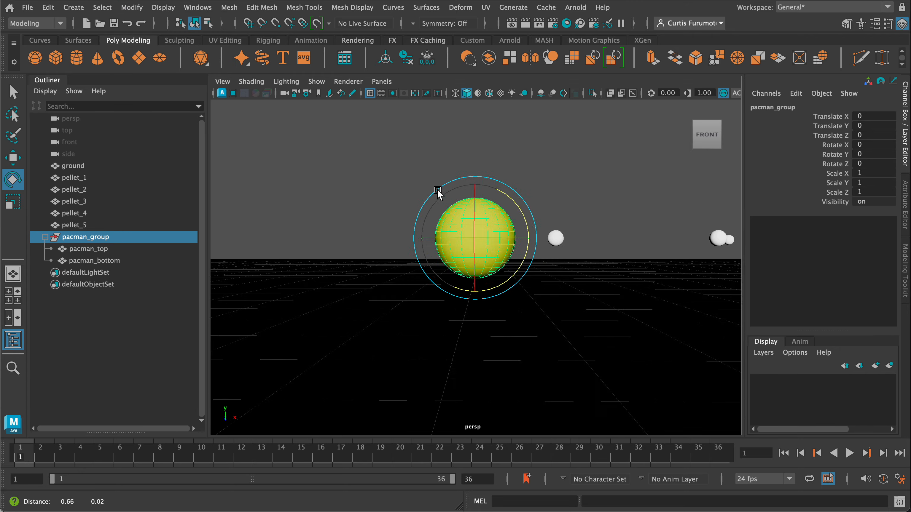
# Set a keyframe on all transform channels of pacman_top at frame 1, with the mouth closed
pyautogui.keyDown('alt'); pyautogui.moveTo(438, 194); pyautogui.dragTo(370, 203); pyautogui.keyUp('alt')
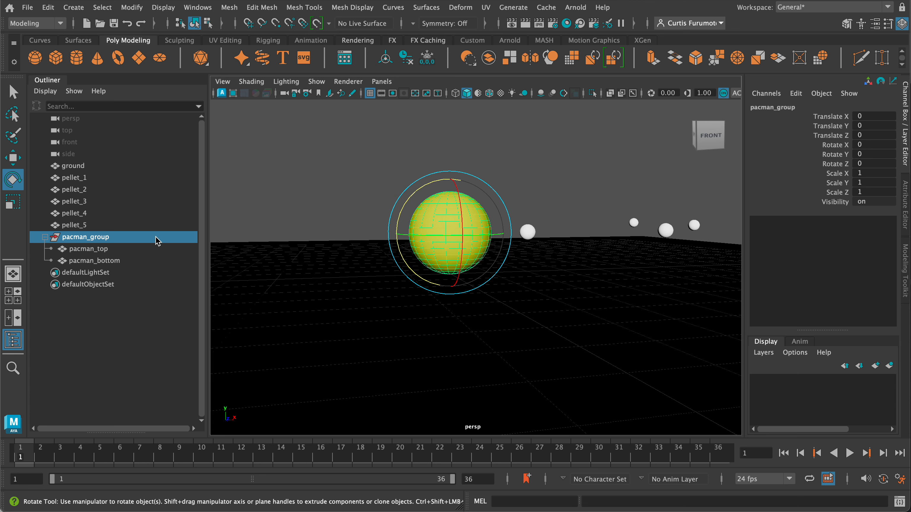
pyautogui.click(105, 251)
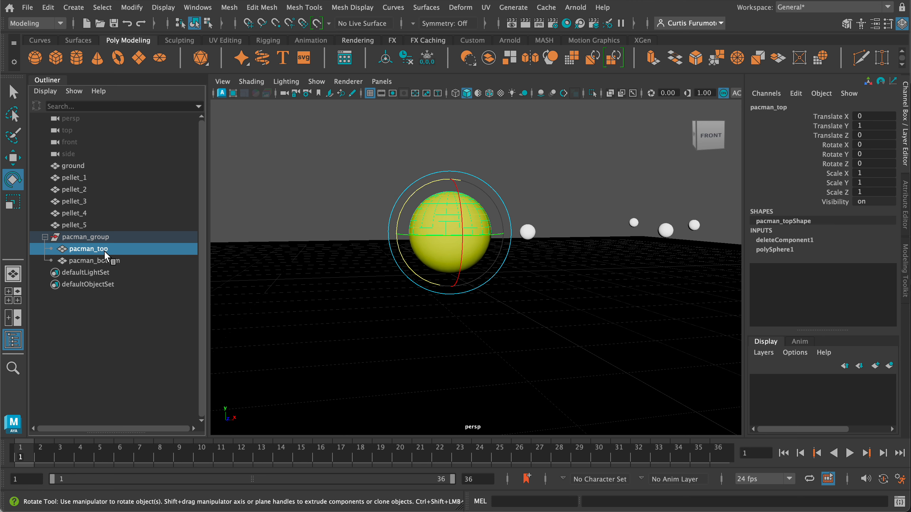
pyautogui.click(97, 266)
pyautogui.click(89, 251)
pyautogui.click(92, 261)
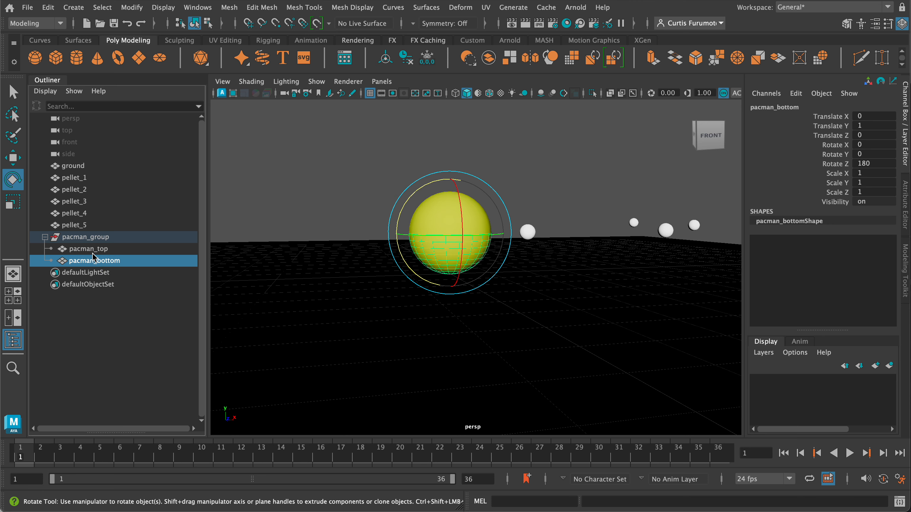
pyautogui.click(94, 250)
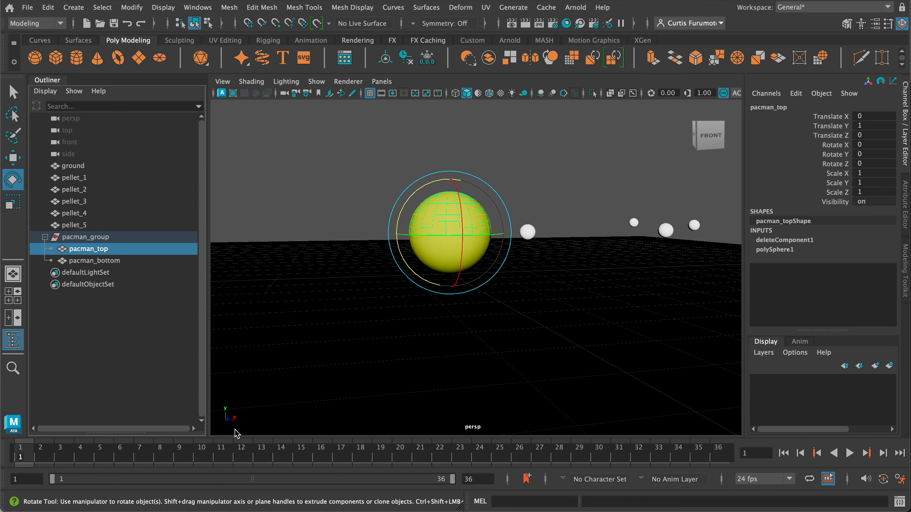
pyautogui.scroll(-5, 420, 361)
pyautogui.keyDown('alt'); pyautogui.moveTo(426, 370); pyautogui.dragTo(412, 350); pyautogui.keyUp('alt')
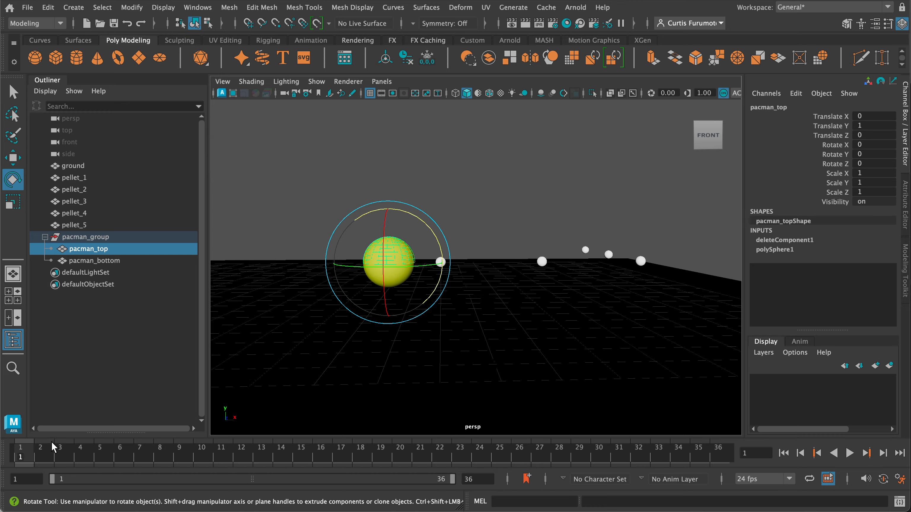
pyautogui.scroll(4, 372, 327)
pyautogui.scroll(2, 373, 326)
pyautogui.keyDown('alt'); pyautogui.moveTo(340, 326); pyautogui.dragTo(389, 337, button='middle'); pyautogui.keyUp('alt')
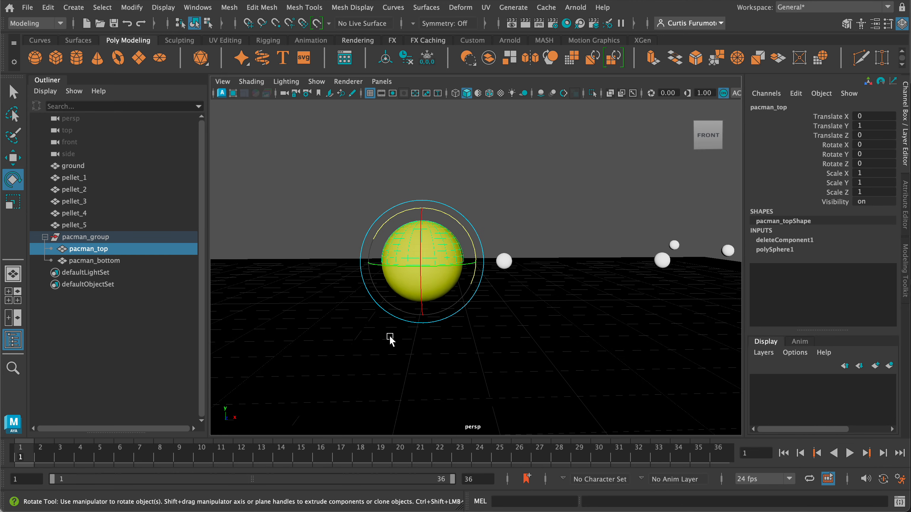
pyautogui.keyDown('alt'); pyautogui.moveTo(389, 336); pyautogui.dragTo(371, 340); pyautogui.keyUp('alt')
pyautogui.scroll(-4, 404, 331)
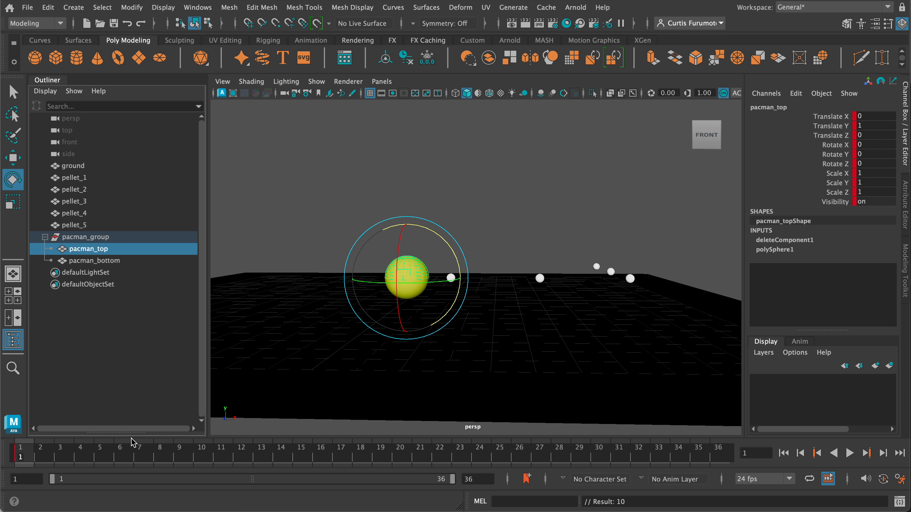
# Set a matching keyframe on all transform channels of pacman_bottom at frame 1
pyautogui.click(105, 261)
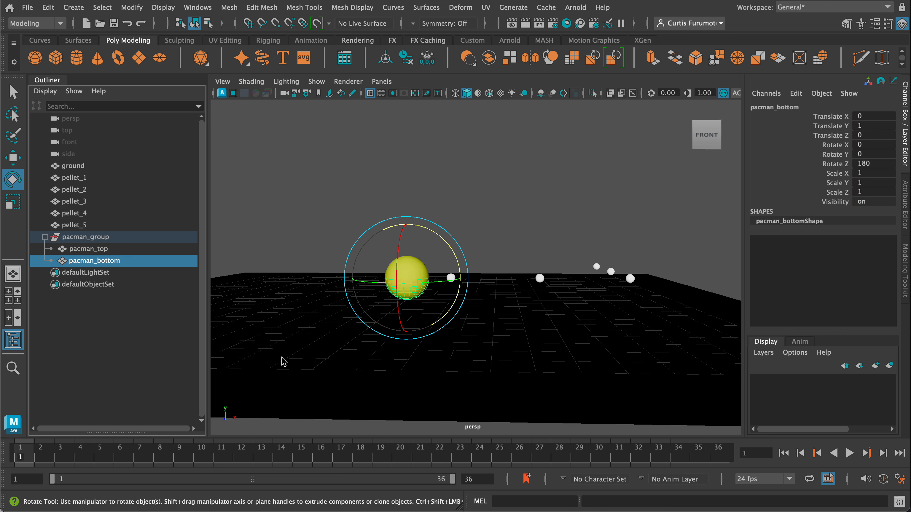
pyautogui.press('s')
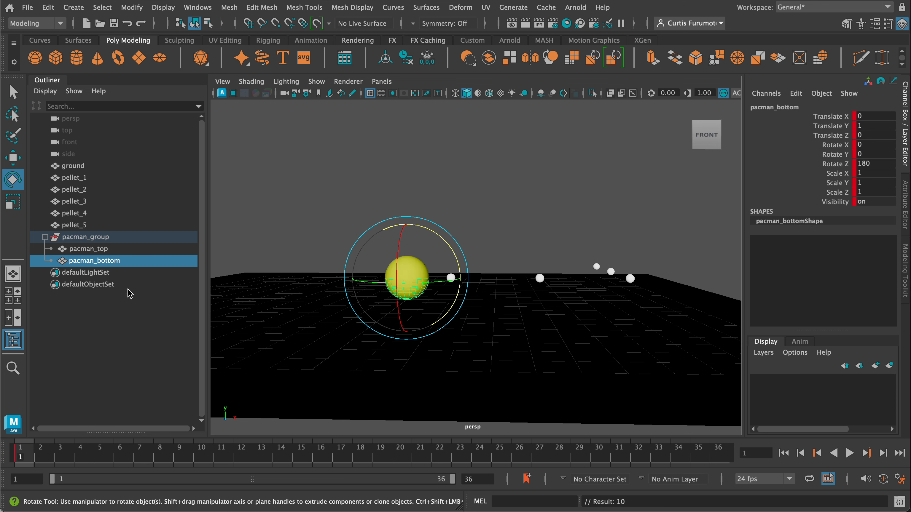
pyautogui.click(114, 249)
pyautogui.click(118, 263)
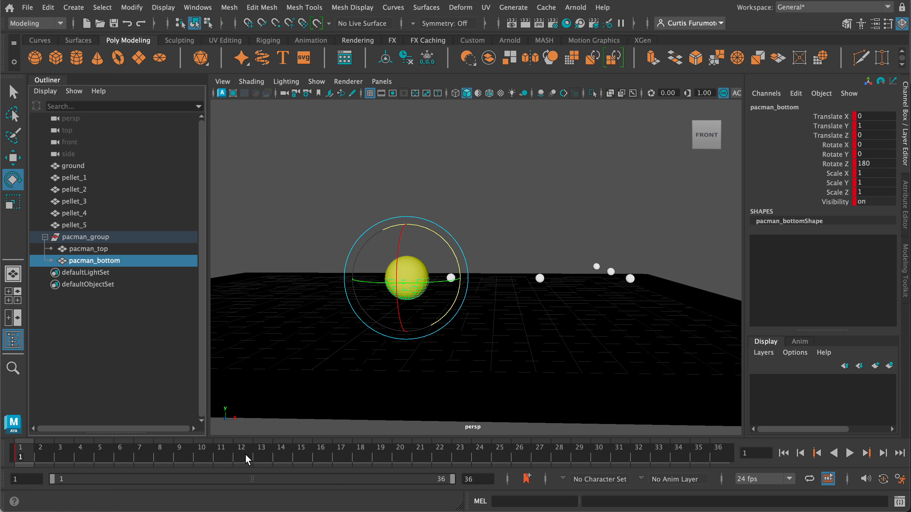
# At frame 12, set pacman_top's Rotate Z to 30, keyframe it and scrub from frame 1 to check the motion
pyautogui.click(237, 459)
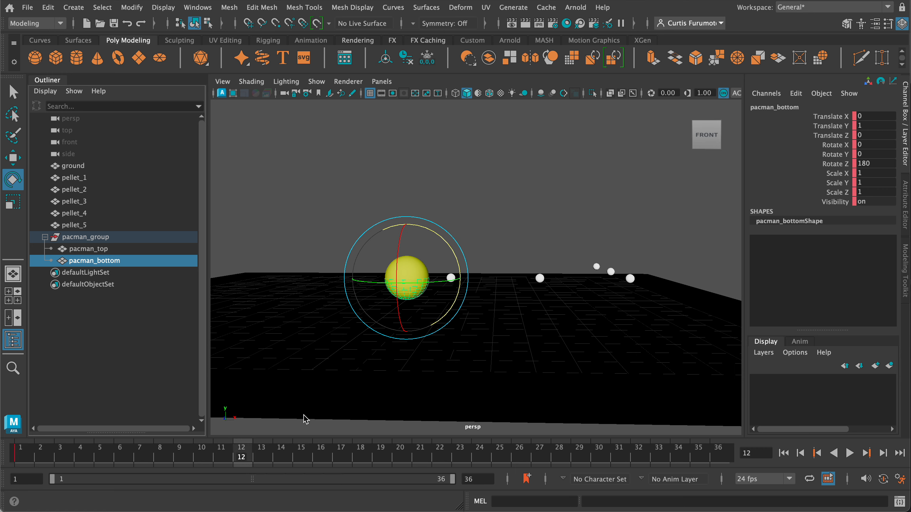
pyautogui.keyDown('alt'); pyautogui.moveTo(321, 346); pyautogui.dragTo(337, 342); pyautogui.keyUp('alt')
pyautogui.keyDown('alt'); pyautogui.moveTo(370, 334); pyautogui.dragTo(341, 350, button='middle'); pyautogui.keyUp('alt')
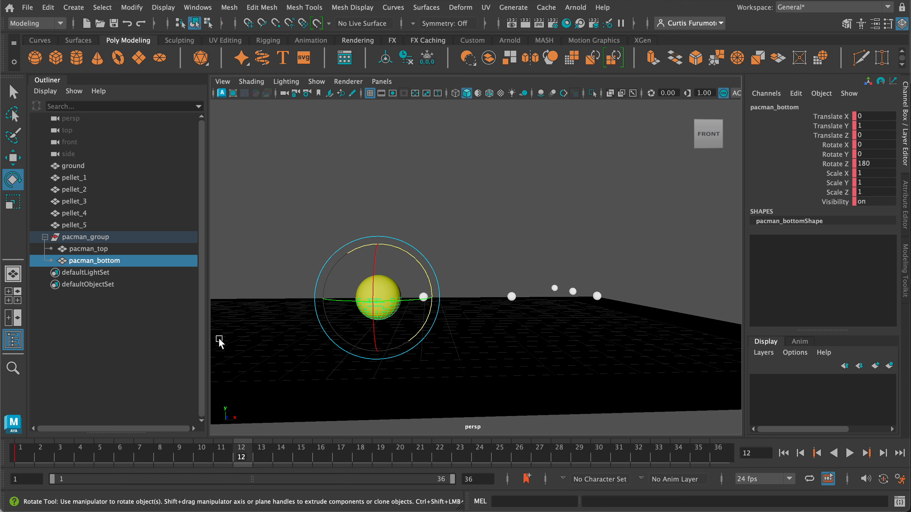
pyautogui.click(118, 250)
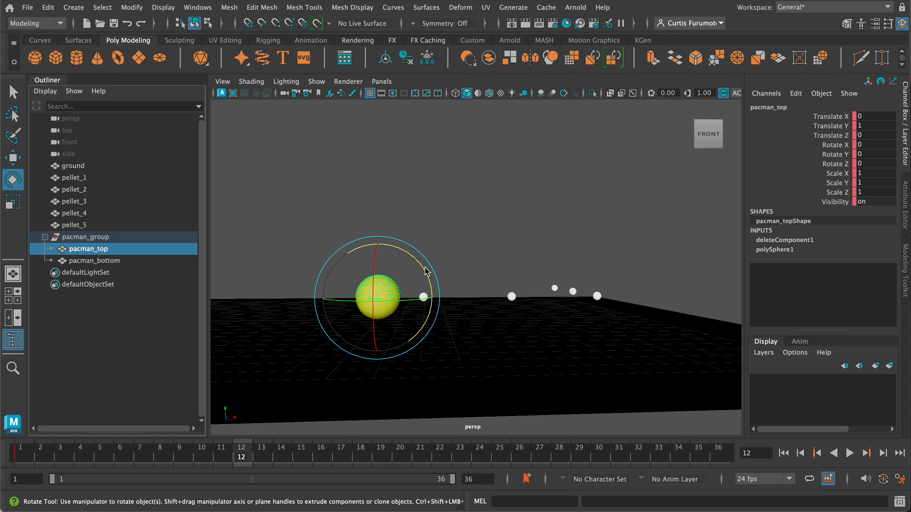
pyautogui.moveTo(423, 272); pyautogui.dragTo(412, 254)
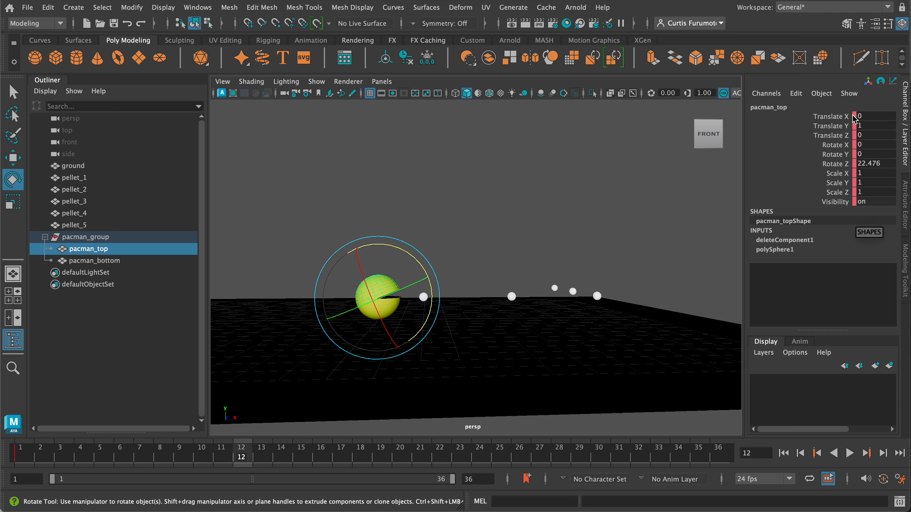
pyautogui.doubleClick(877, 162)
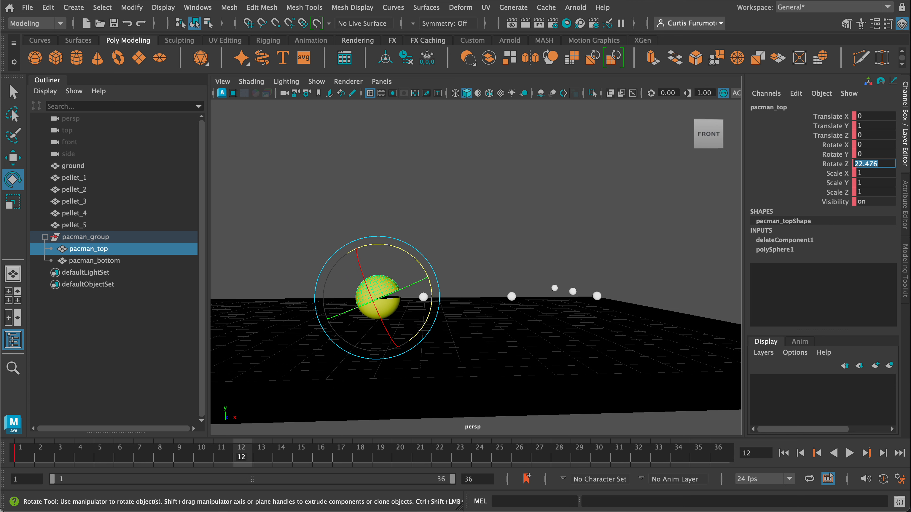
pyautogui.write('30')
pyautogui.press('Return')
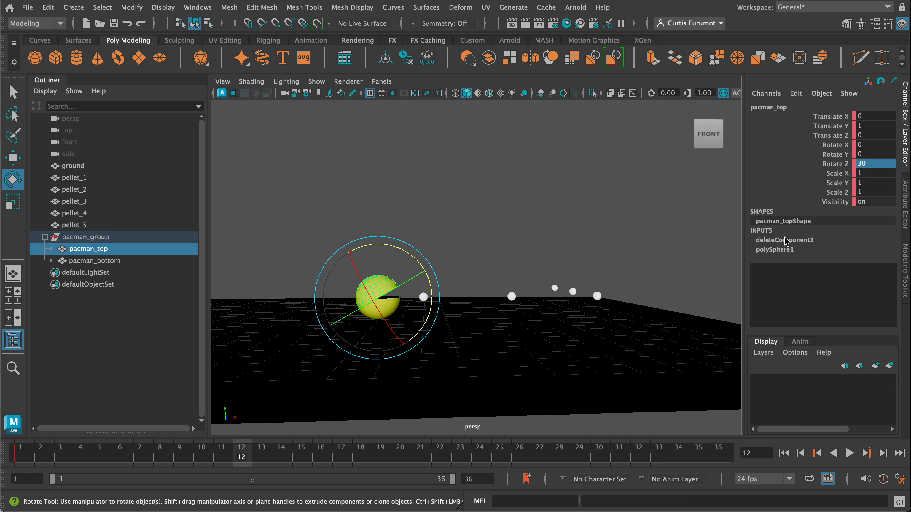
pyautogui.keyDown('alt'); pyautogui.moveTo(606, 310); pyautogui.dragTo(490, 282); pyautogui.keyUp('alt')
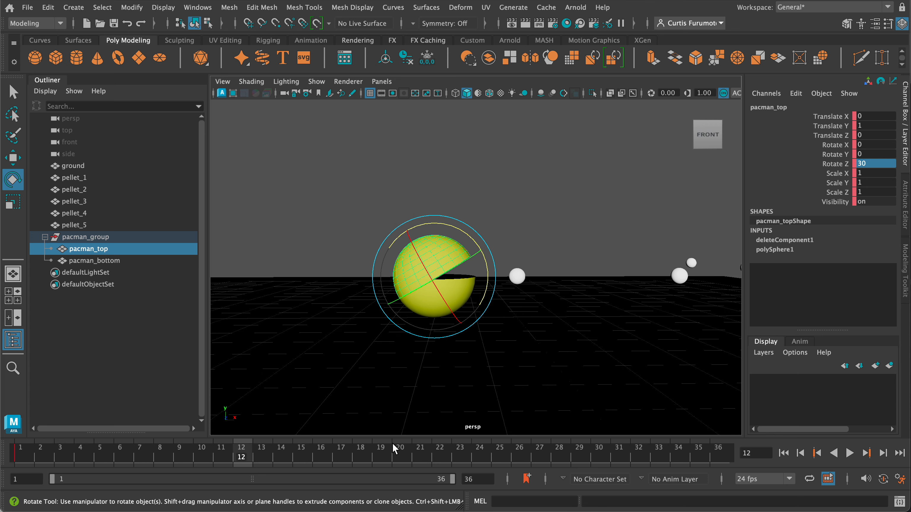
pyautogui.press('s')
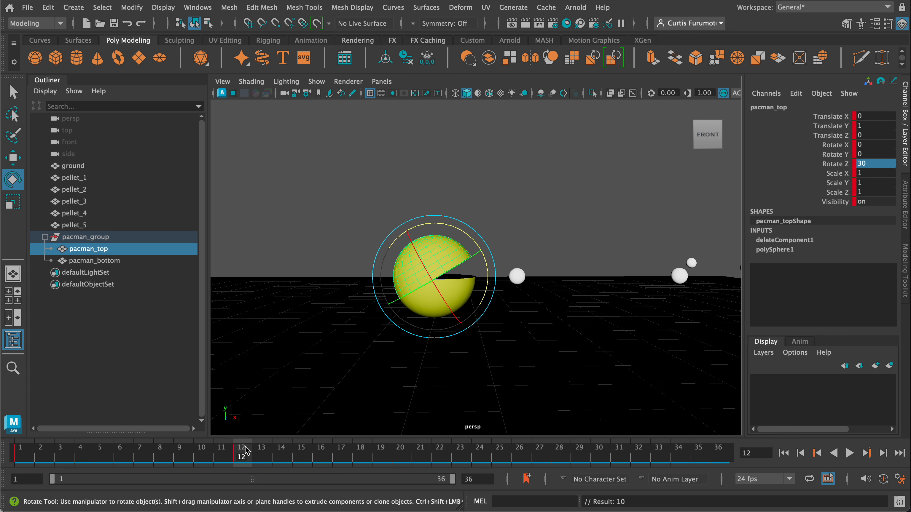
pyautogui.click(19, 458)
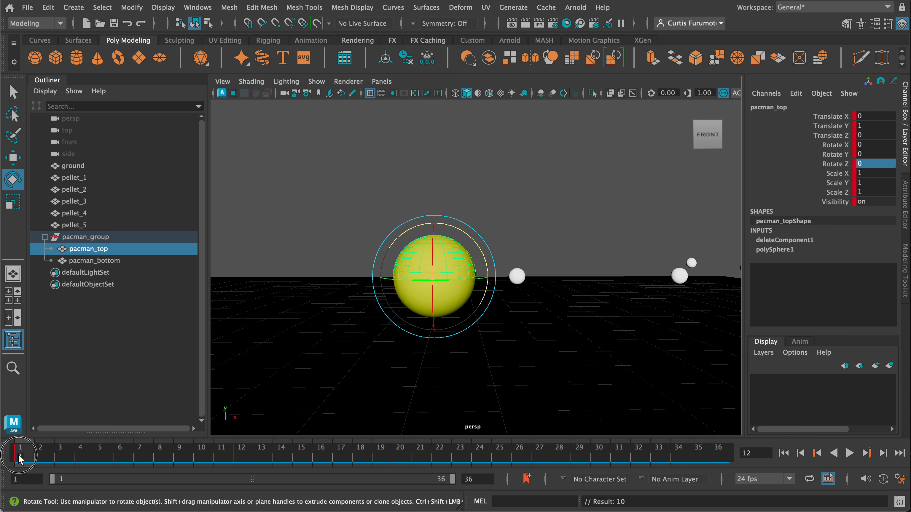
pyautogui.moveTo(21, 454); pyautogui.dragTo(236, 465)
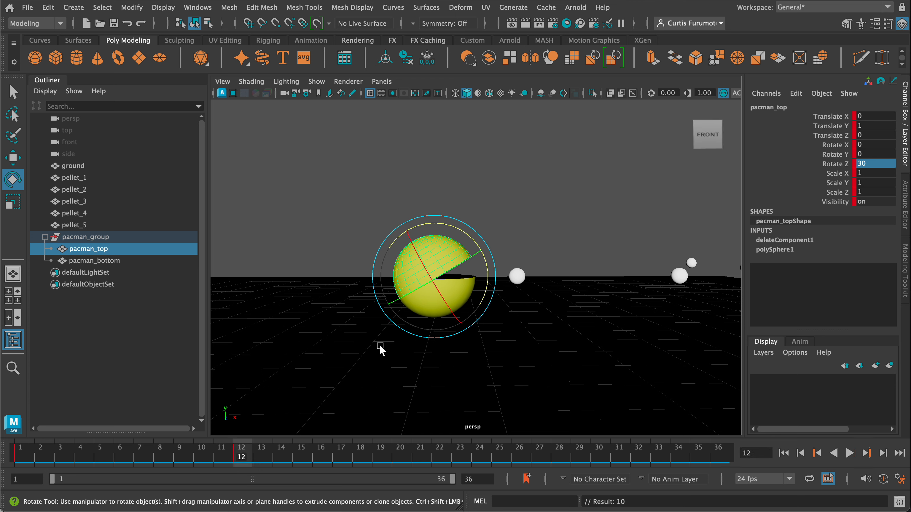
# Set pacman_bottom's Rotate Z to 150 at frame 12 and keyframe it
pyautogui.click(327, 212)
pyautogui.click(443, 297)
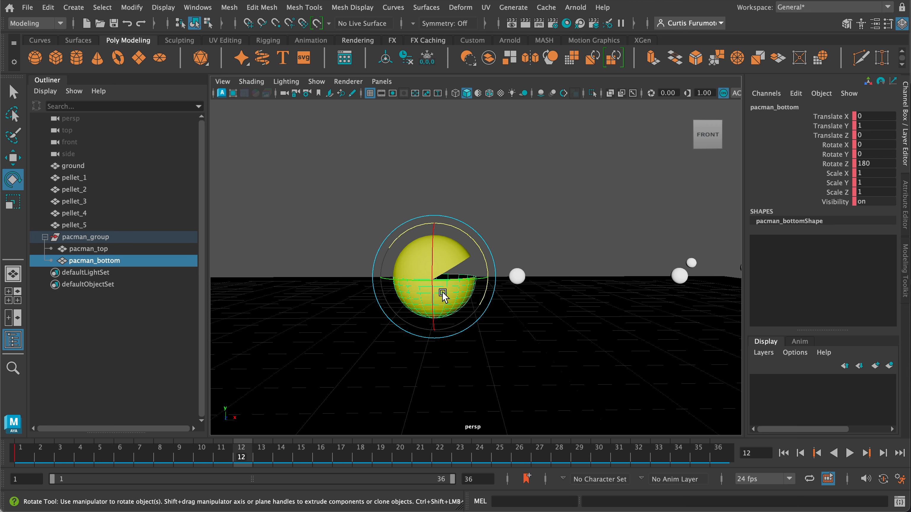
pyautogui.press('s')
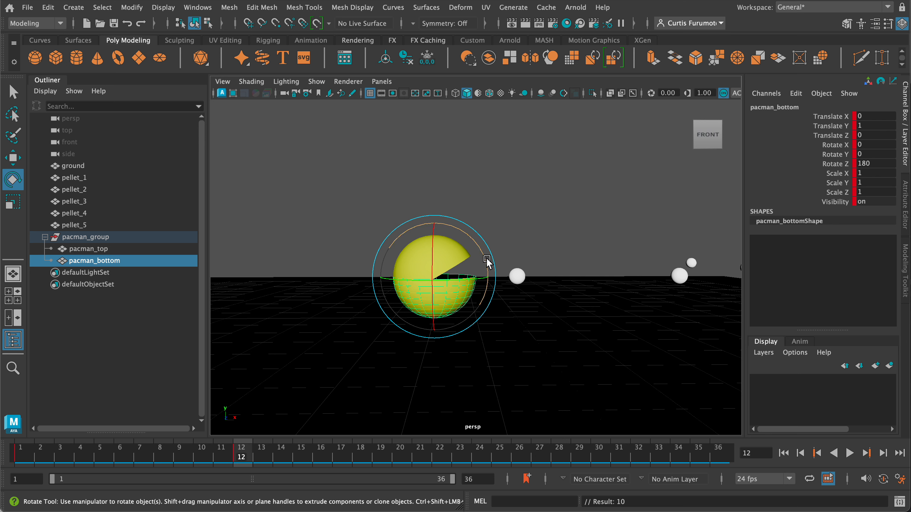
pyautogui.doubleClick(870, 164)
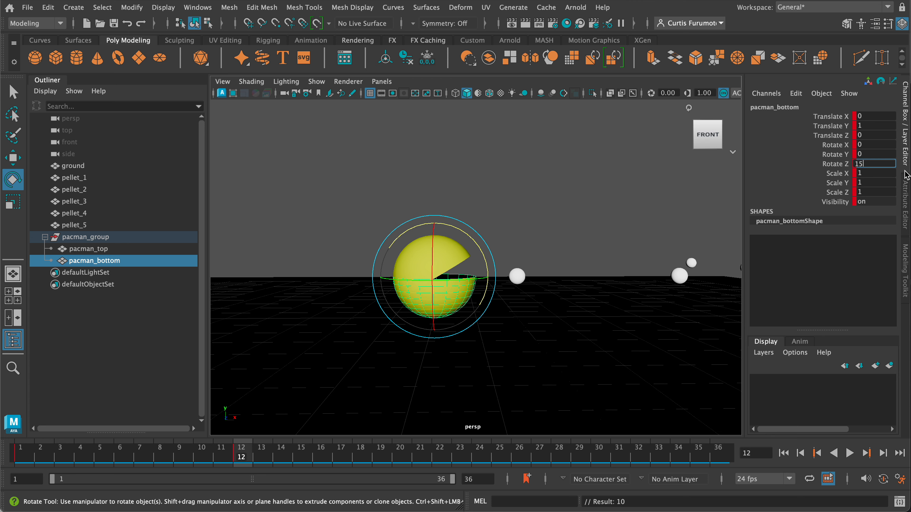
pyautogui.press('Return')
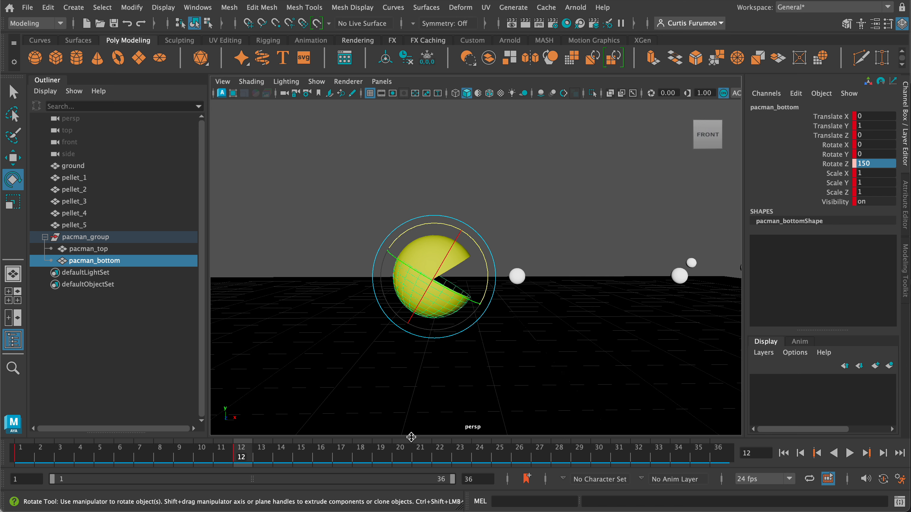
pyautogui.press('s')
# Play back and scrub the mouth-opening animation between frames 1 and 12
pyautogui.click(19, 458)
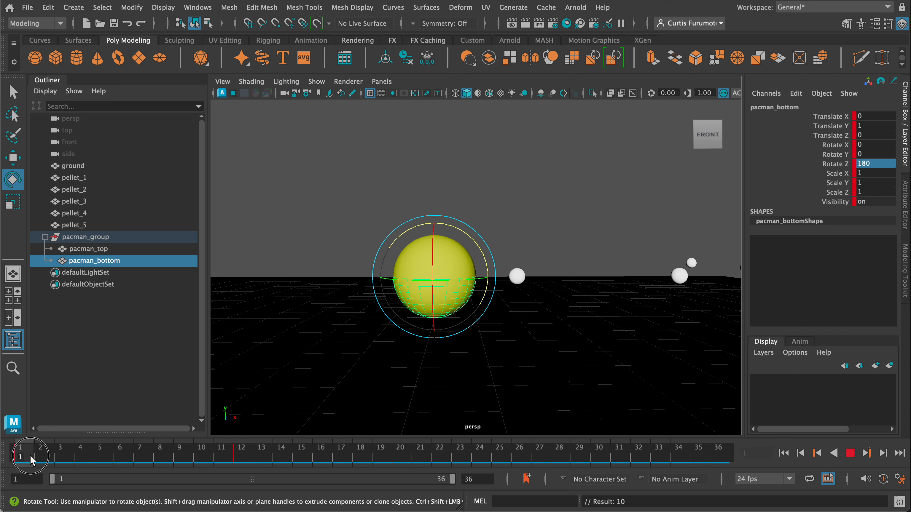
pyautogui.hotkey('alt', 'v')
pyautogui.moveTo(86, 459); pyautogui.dragTo(235, 460)
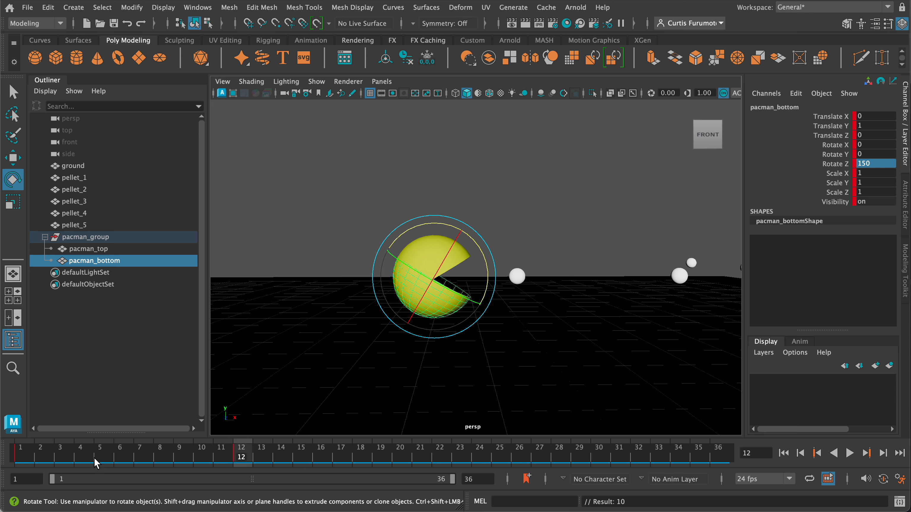
pyautogui.moveTo(242, 453); pyautogui.dragTo(248, 472)
pyautogui.click(25, 456)
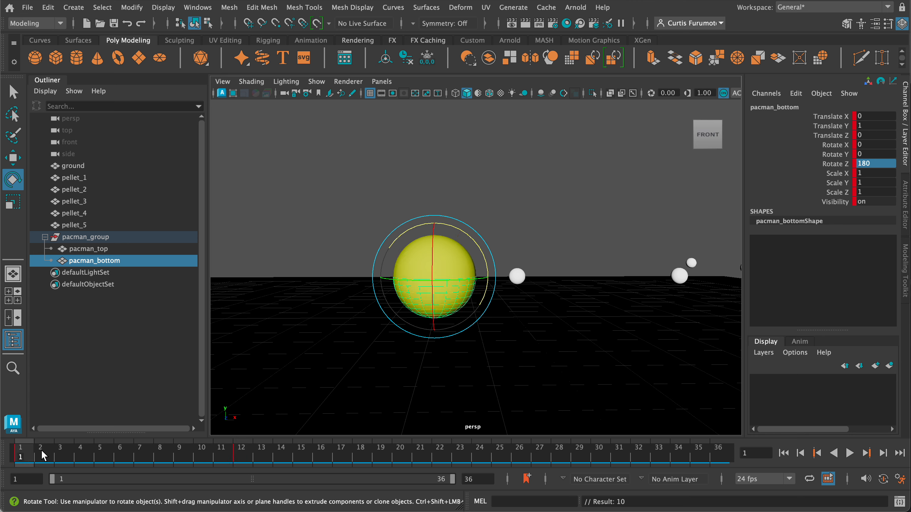
pyautogui.click(235, 461)
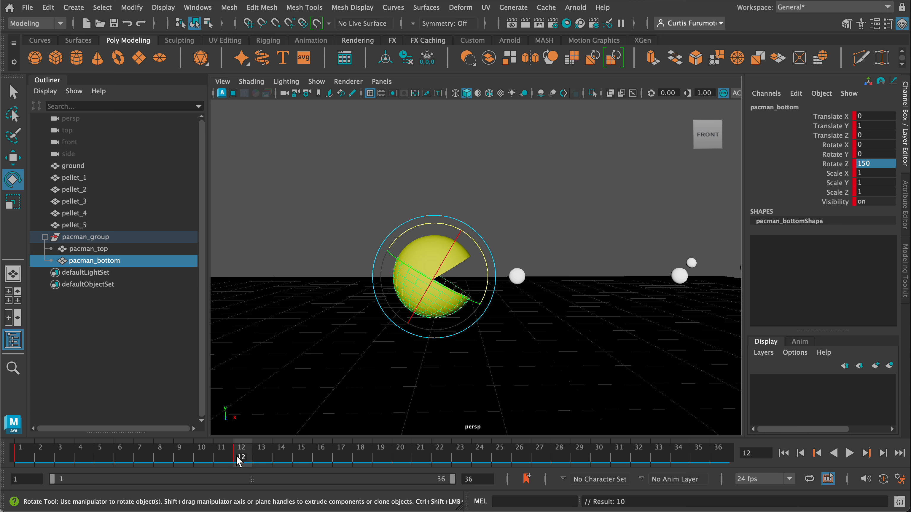
# At frame 24, set pacman_top's Rotate Z to 0 and keyframe it
pyautogui.click(477, 462)
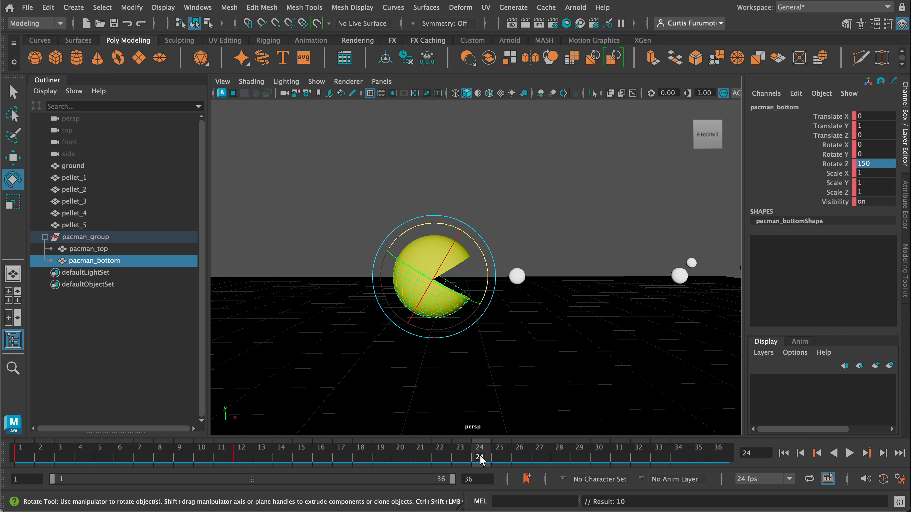
pyautogui.press('q')
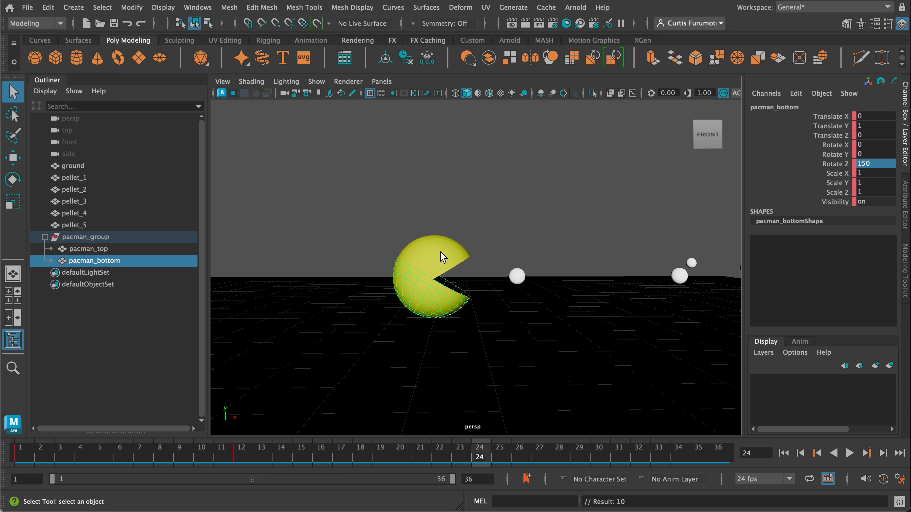
pyautogui.click(436, 257)
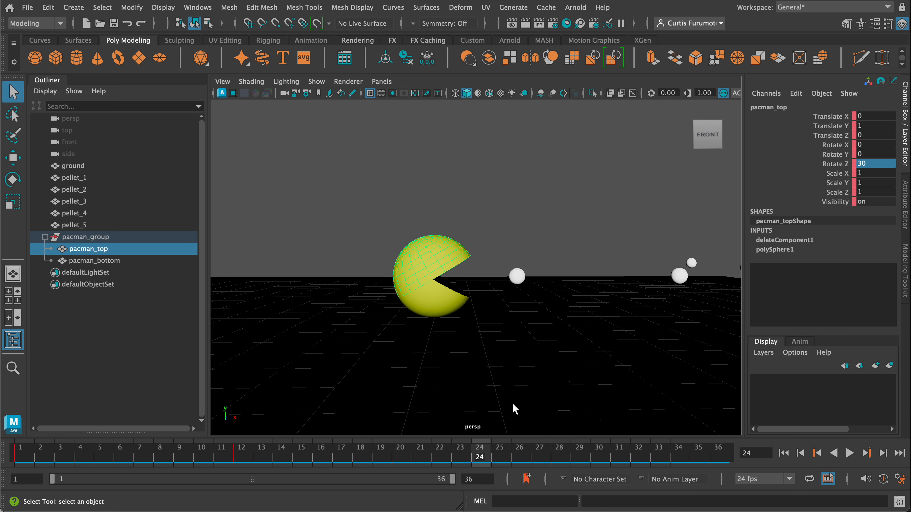
pyautogui.press('s')
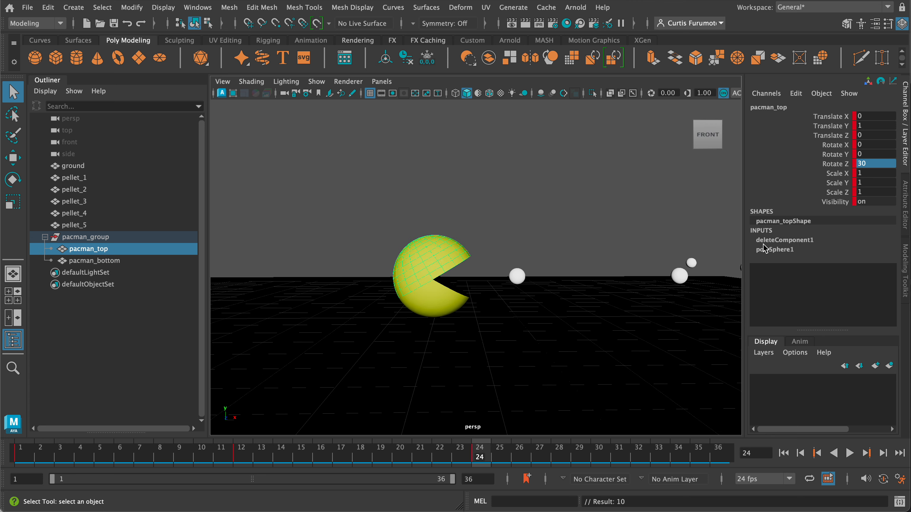
pyautogui.click(871, 164)
pyautogui.write('0')
pyautogui.press('Return')
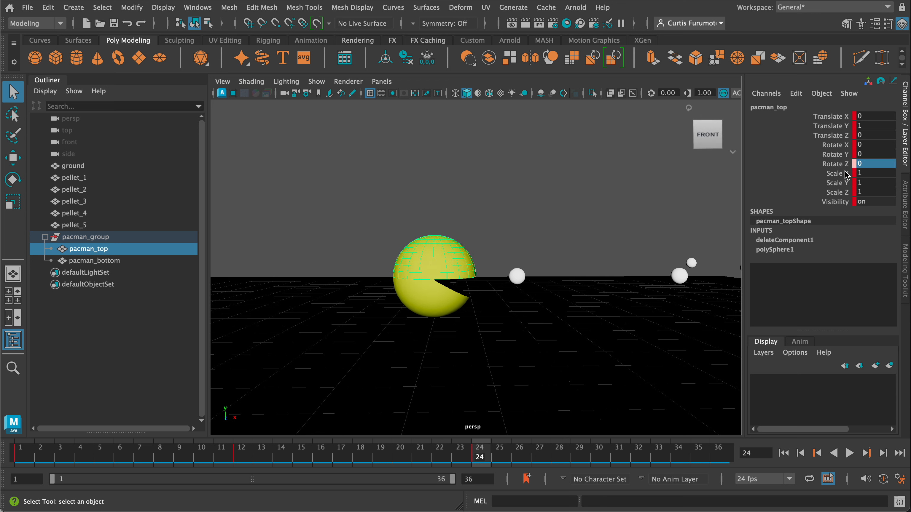
pyautogui.press('s')
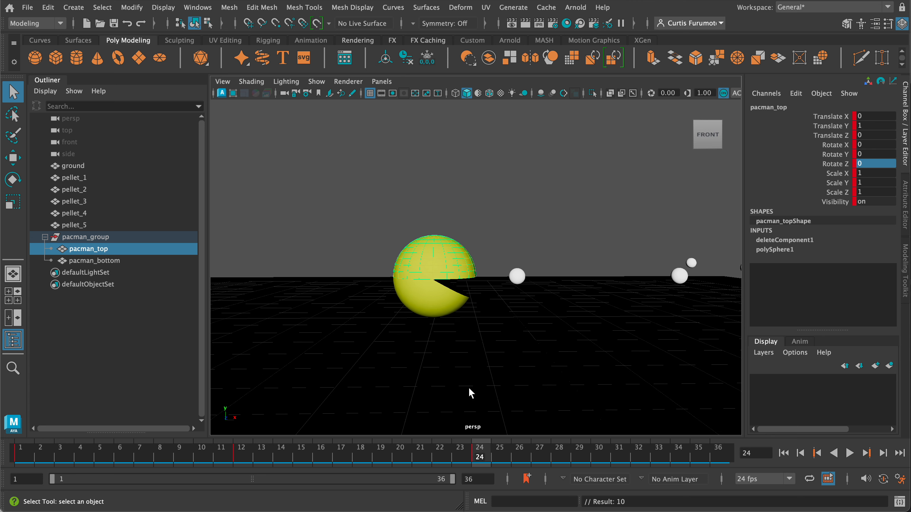
# At frame 24, set pacman_bottom's Rotate Z to 180 and keyframe it
pyautogui.click(441, 302)
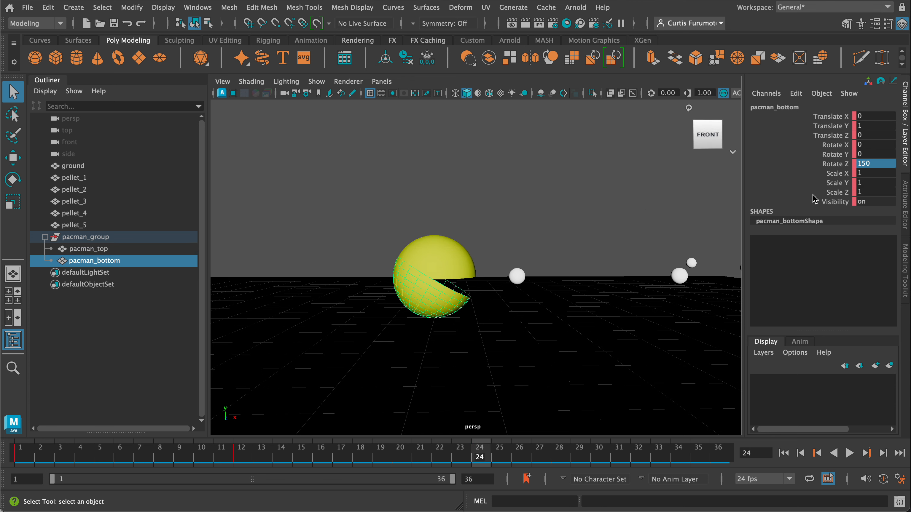
pyautogui.press('s')
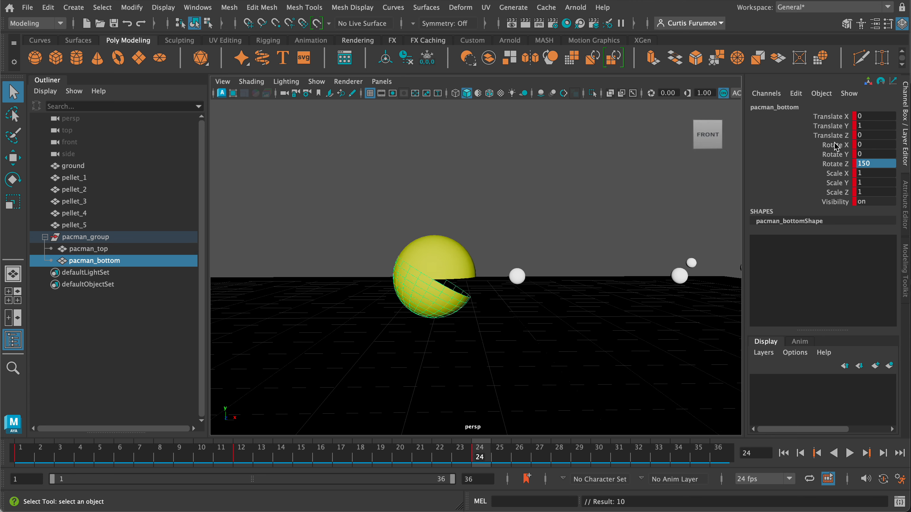
pyautogui.doubleClick(880, 162)
pyautogui.write('180')
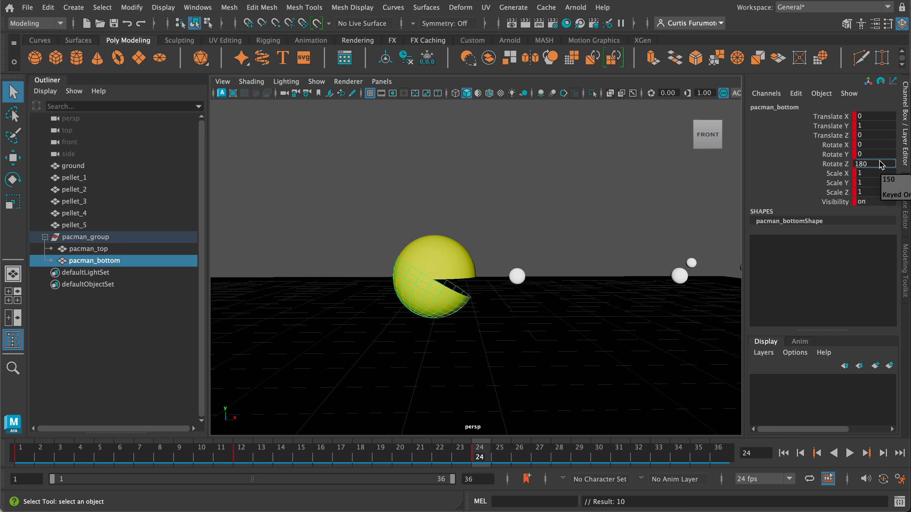
pyautogui.press('Return')
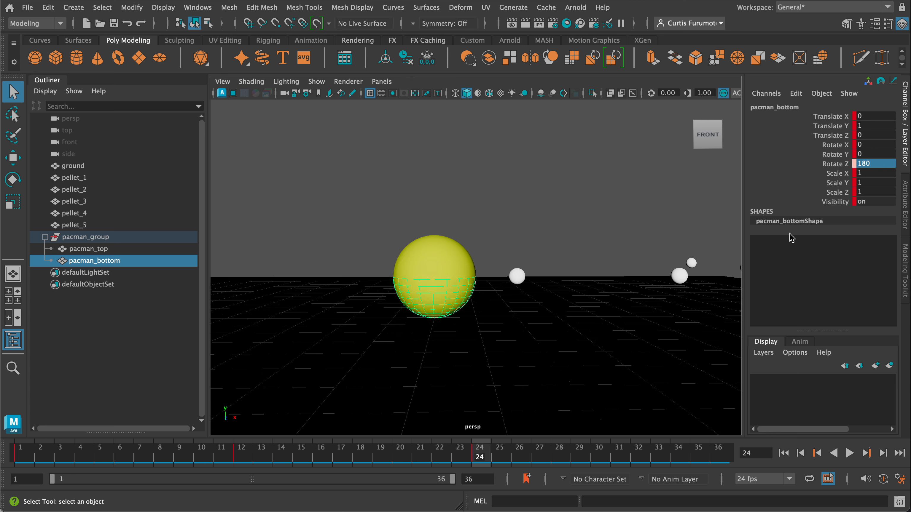
pyautogui.press('s')
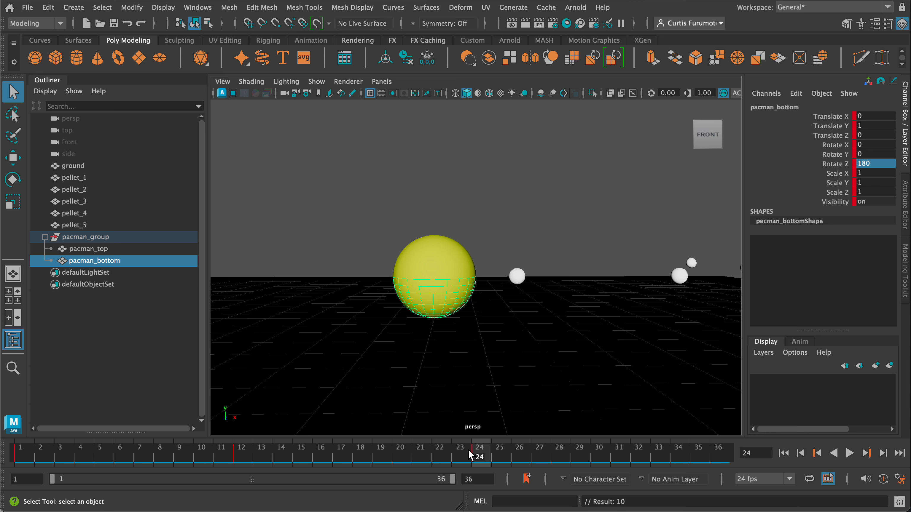
# Set the animation end time to frame 120 and extend the playback range to cover all 120 frames
pyautogui.moveTo(476, 450)
pyautogui.mouseDown()
pyautogui.moveTo(13, 459)
pyautogui.moveTo(304, 453)
pyautogui.moveTo(481, 465)
pyautogui.mouseUp()
pyautogui.scroll(-8, 505, 348)
pyautogui.scroll(2, 482, 366)
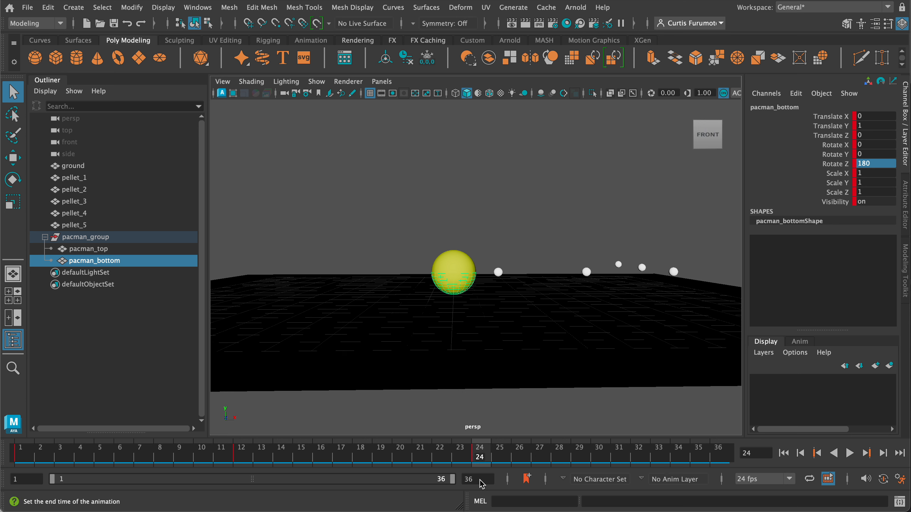
pyautogui.moveTo(481, 484); pyautogui.dragTo(464, 484)
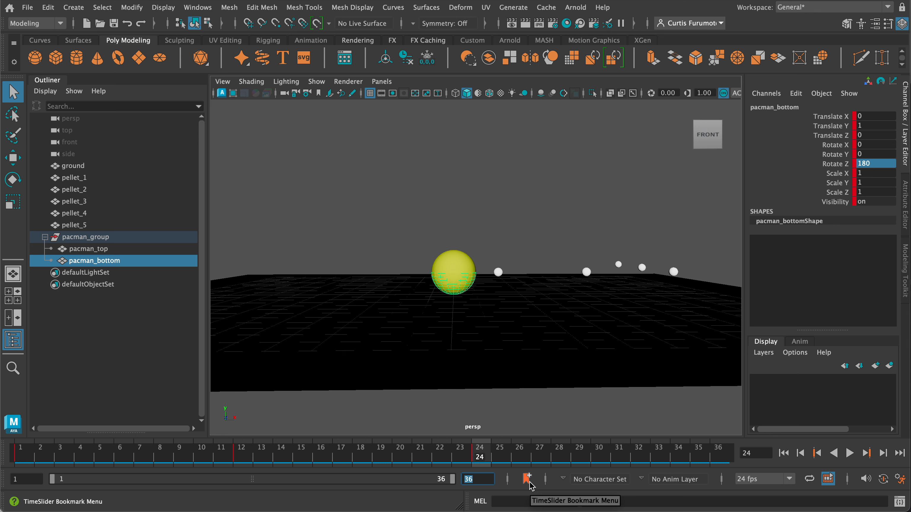
pyautogui.write('120')
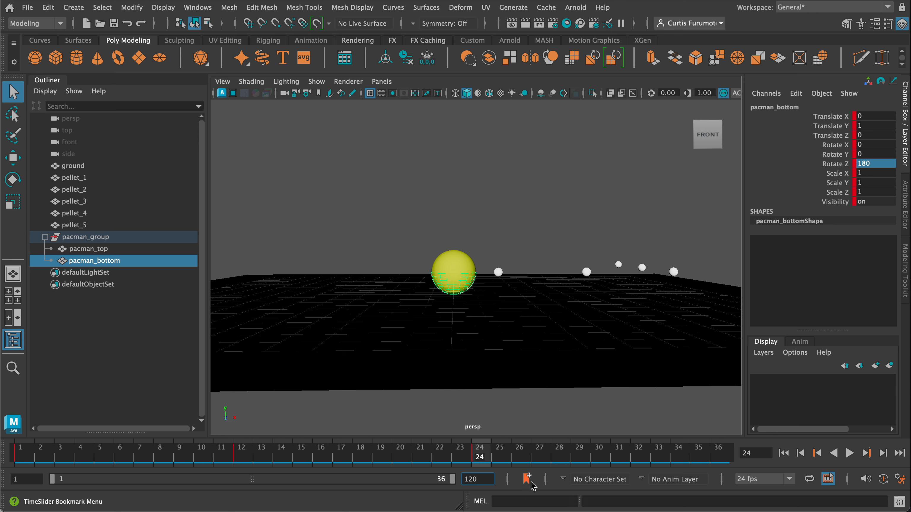
pyautogui.press('Return')
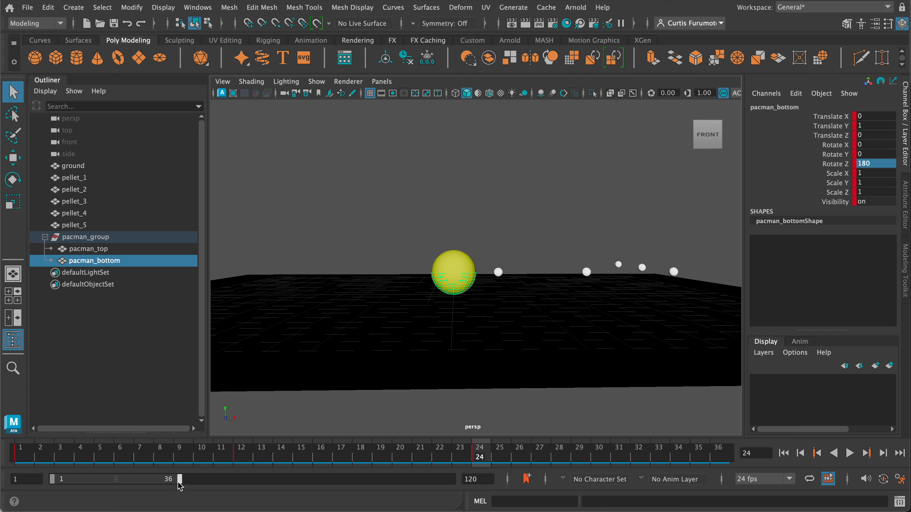
pyautogui.moveTo(180, 480); pyautogui.dragTo(453, 480)
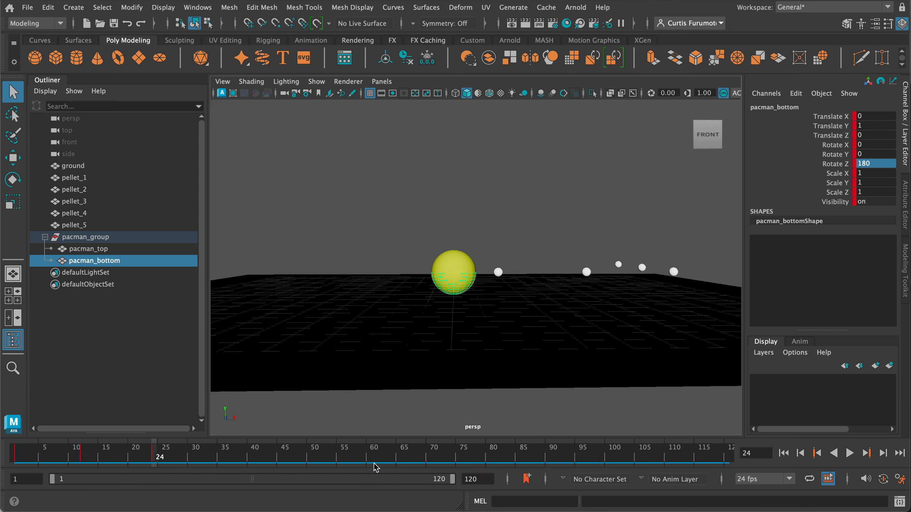
# At frame 36, set pacman_top's Rotate Z to 30 and keyframe it
pyautogui.moveTo(154, 455)
pyautogui.mouseDown()
pyautogui.moveTo(36, 453)
pyautogui.moveTo(154, 459)
pyautogui.mouseUp()
pyautogui.moveTo(158, 461); pyautogui.dragTo(226, 461)
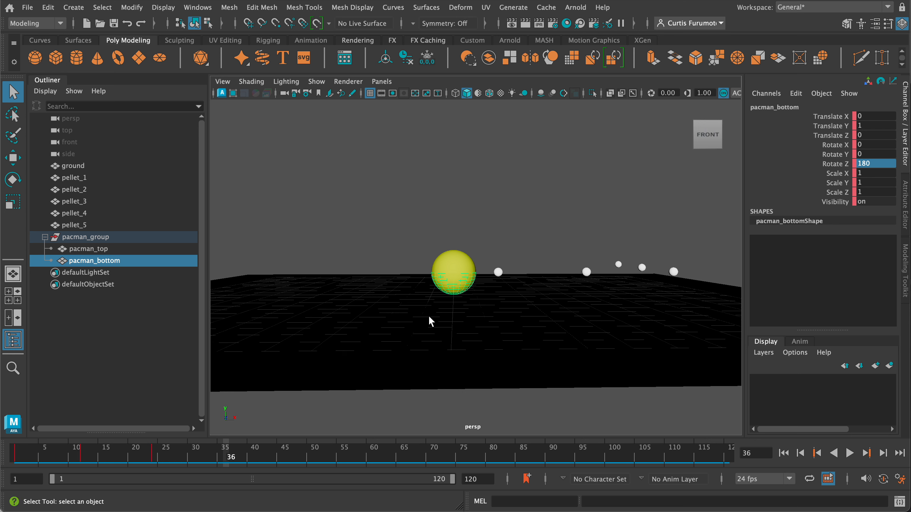
pyautogui.click(450, 265)
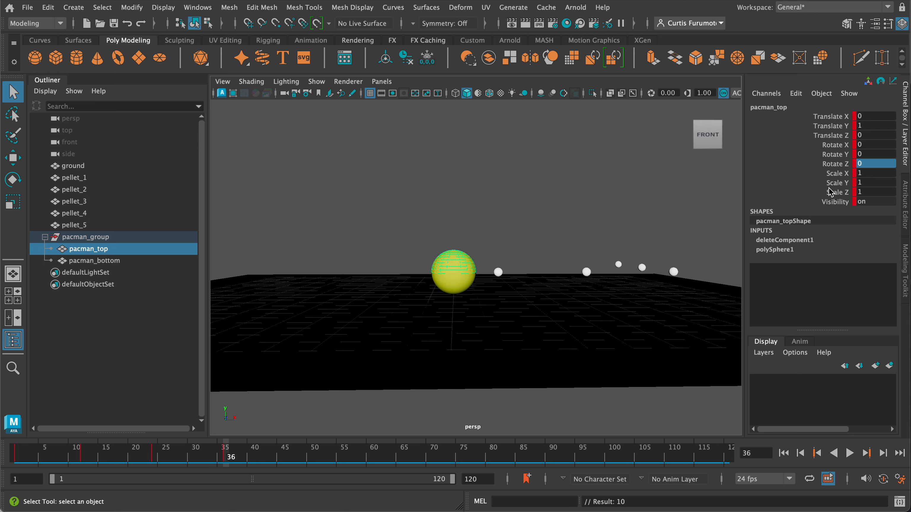
pyautogui.click(880, 163)
pyautogui.write('30')
pyautogui.press('Return')
# At frame 36, set pacman_bottom's Rotate Z to 150 and keyframe it
pyautogui.click(461, 285)
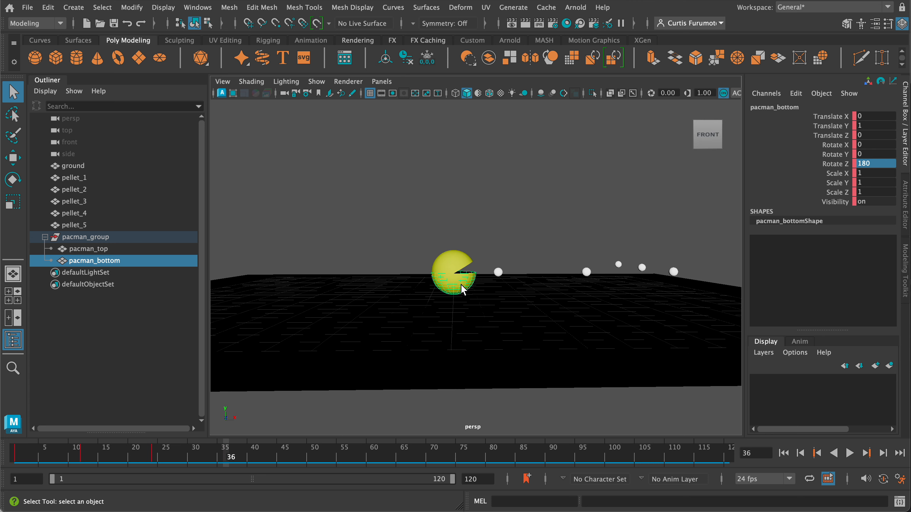
pyautogui.press('s')
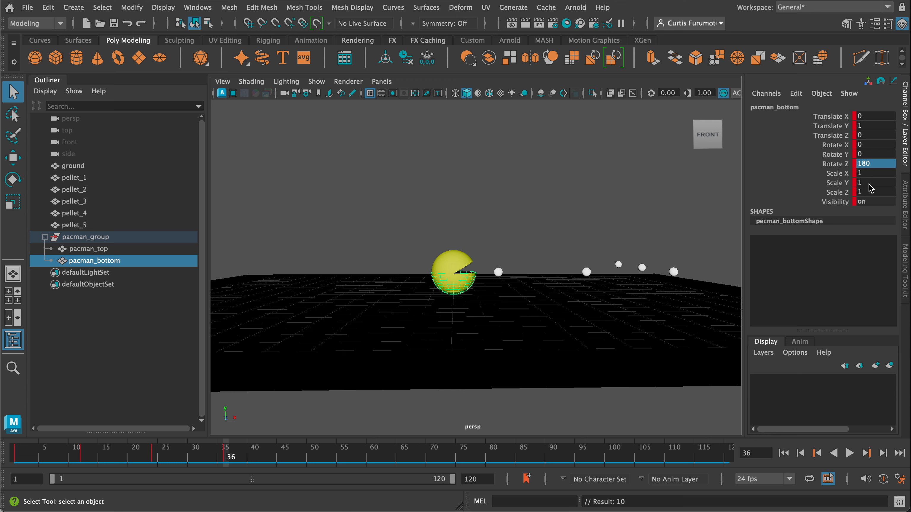
pyautogui.click(871, 164)
pyautogui.write('1')
pyautogui.press('Return')
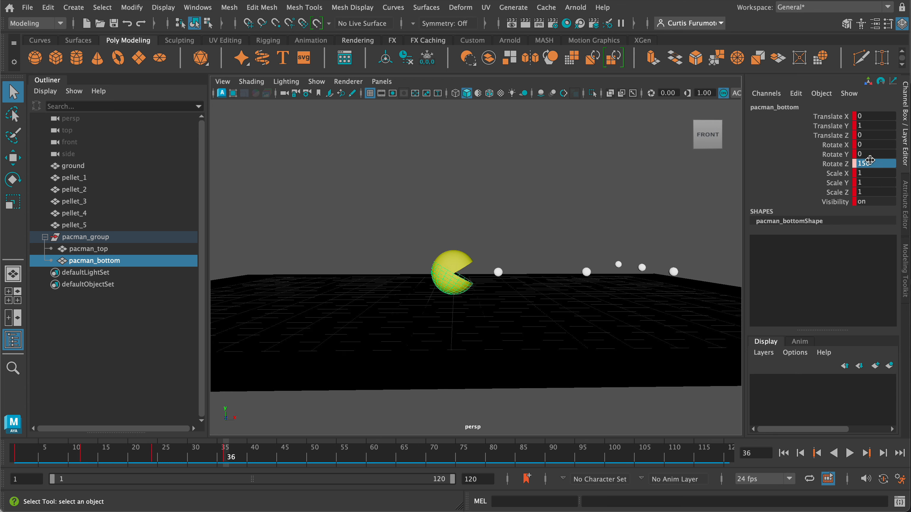
pyautogui.press('s')
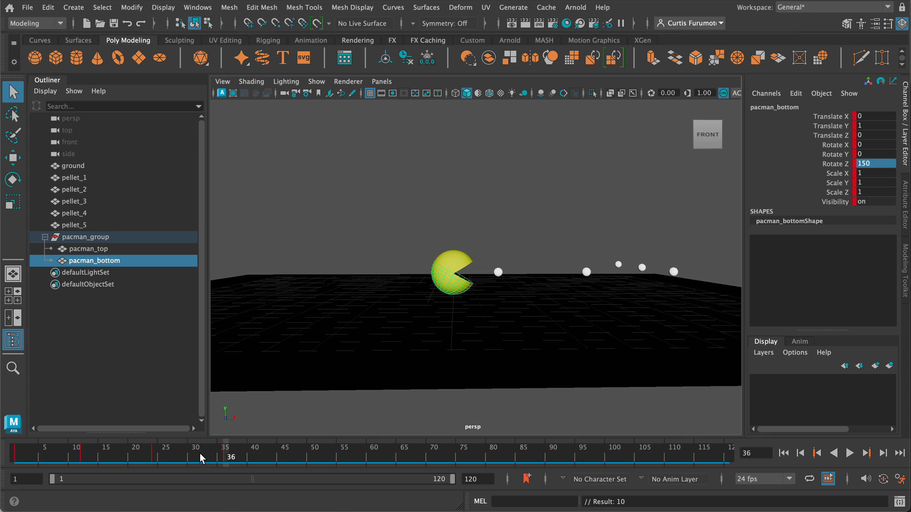
# At frame 48, set pacman_top's Rotate Z to 0 and keyframe it
pyautogui.moveTo(228, 459); pyautogui.dragTo(297, 462)
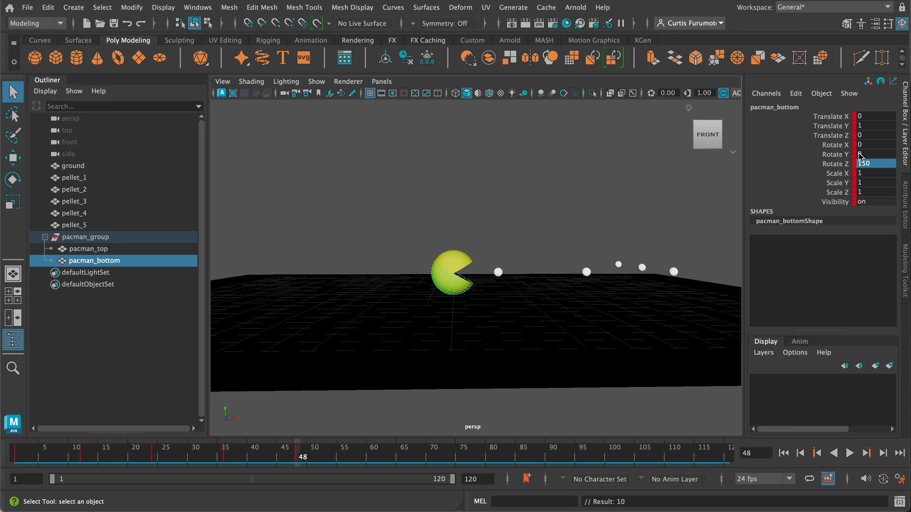
pyautogui.click(467, 261)
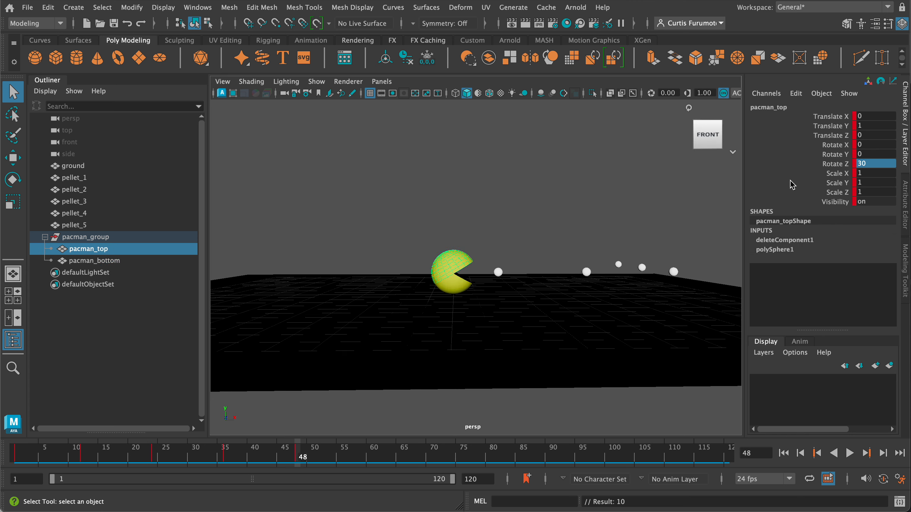
pyautogui.click(877, 160)
pyautogui.press('Return')
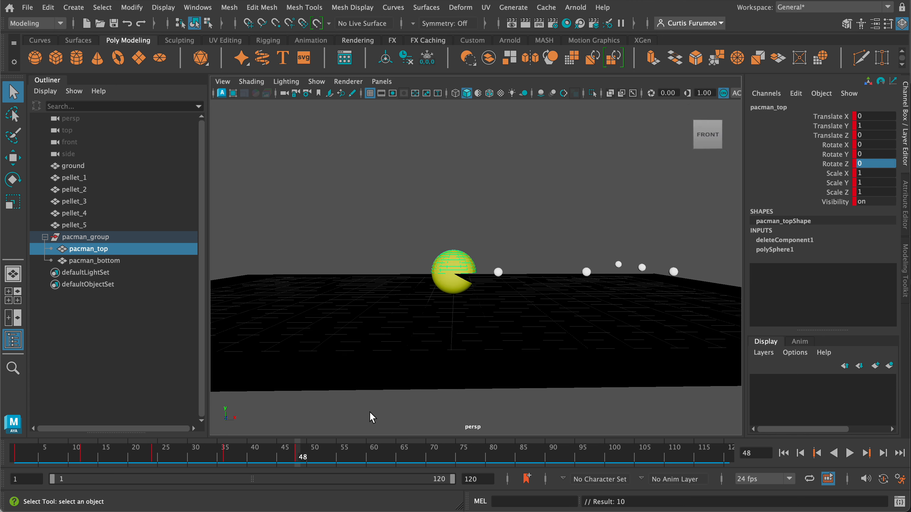
# Try to set pacman_bottom's Rotate Z to 180 at frame 48, and move on to frame 60
pyautogui.click(463, 287)
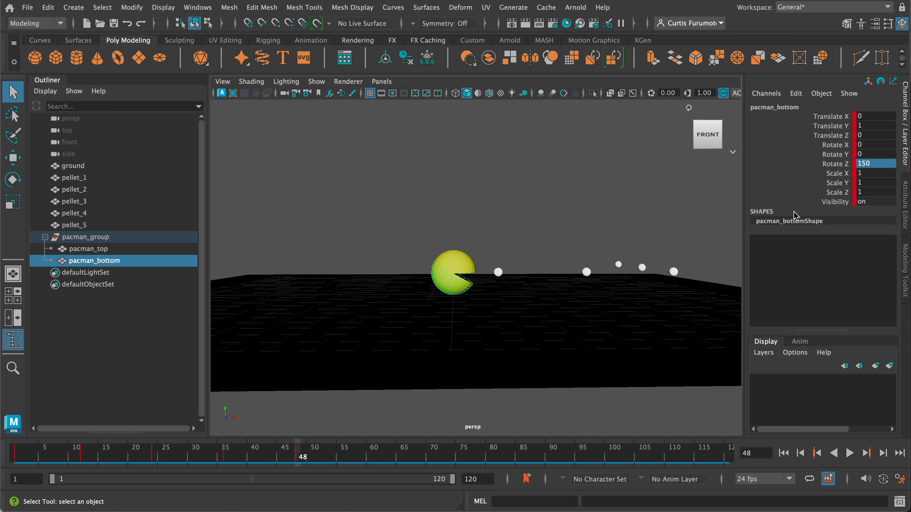
pyautogui.press('s')
pyautogui.click(874, 163)
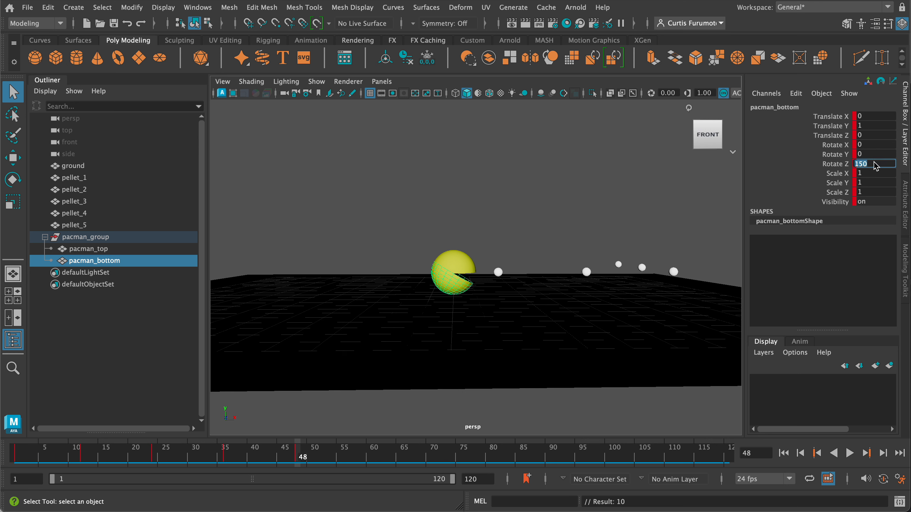
pyautogui.write('1')
pyautogui.press('Return')
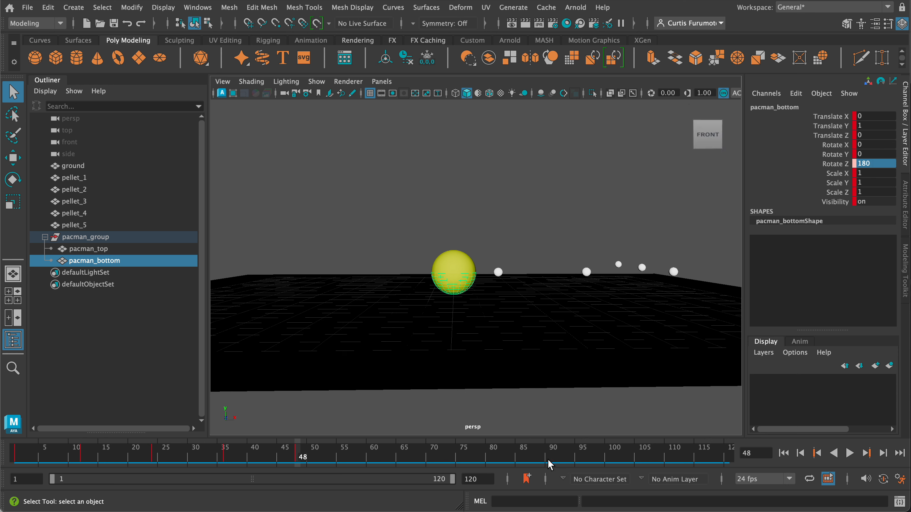
pyautogui.click(366, 457)
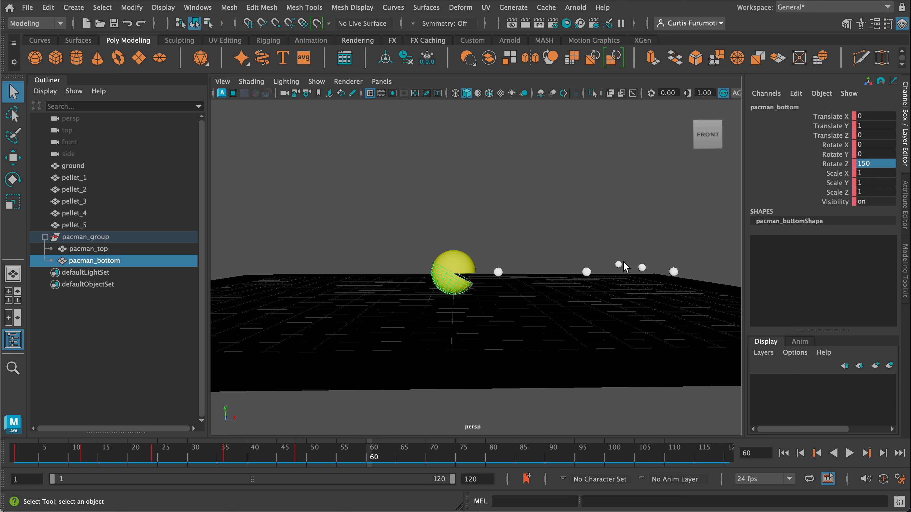
# Return to frame 48, set pacman_bottom's Rotate Z to 180 again and keyframe it
pyautogui.click(303, 454)
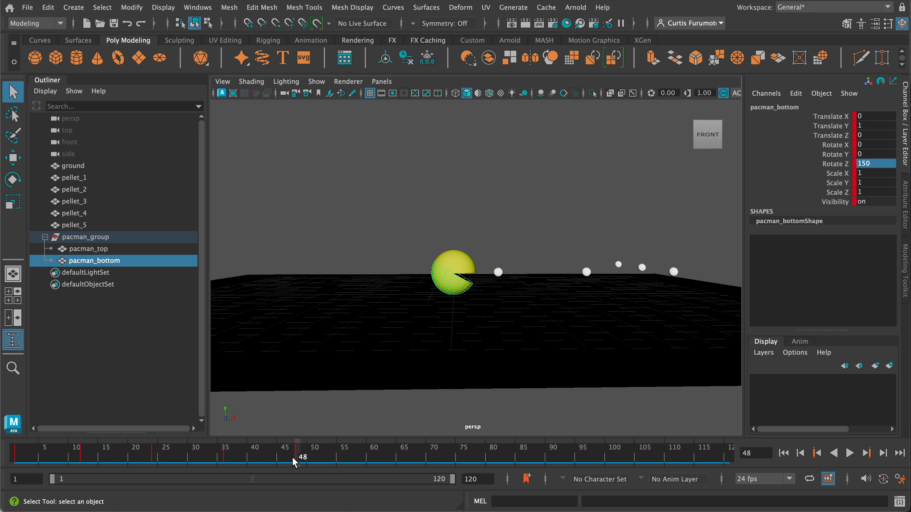
pyautogui.doubleClick(874, 163)
pyautogui.write('180')
pyautogui.press('Return')
# At frame 60, set pacman_top's Rotate Z to 30 and keyframe it
pyautogui.click(373, 458)
pyautogui.press('s')
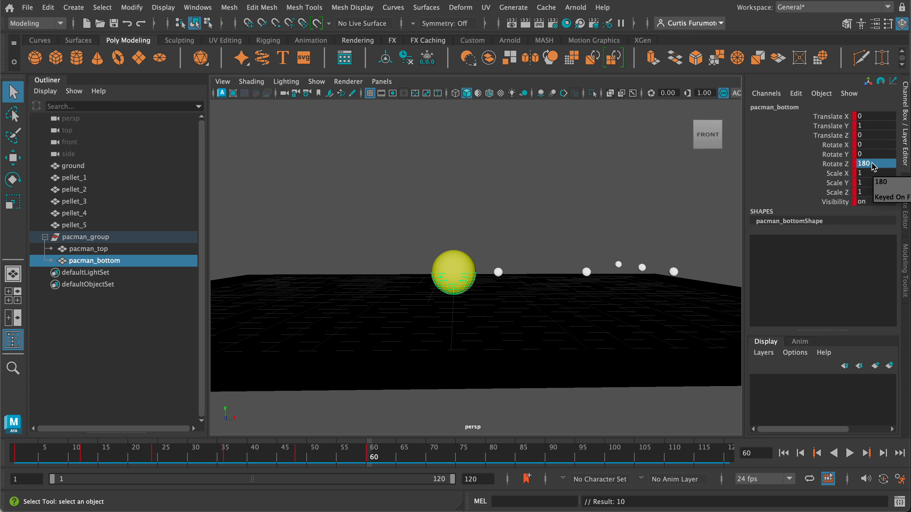
pyautogui.click(449, 262)
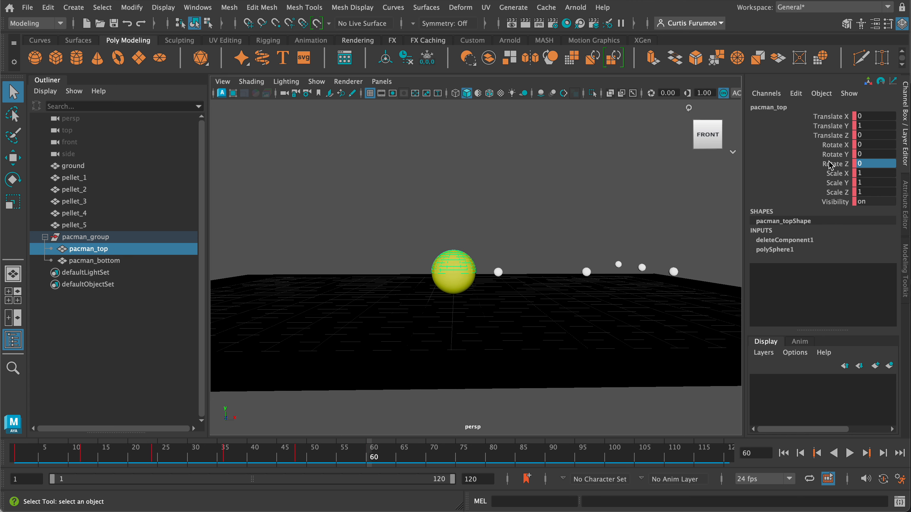
pyautogui.doubleClick(870, 164)
pyautogui.write('30')
pyautogui.press('Return')
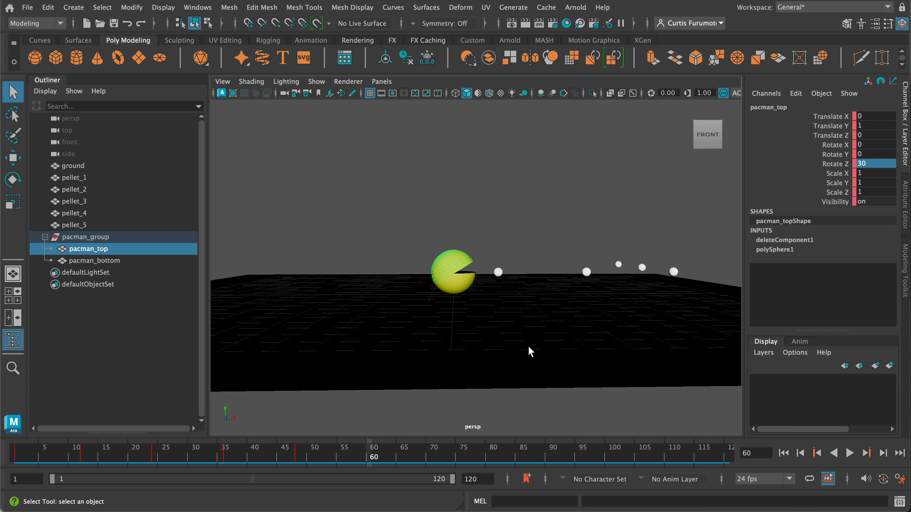
# At frame 60, set pacman_bottom's Rotate Z to 150 and keyframe it
pyautogui.click(461, 290)
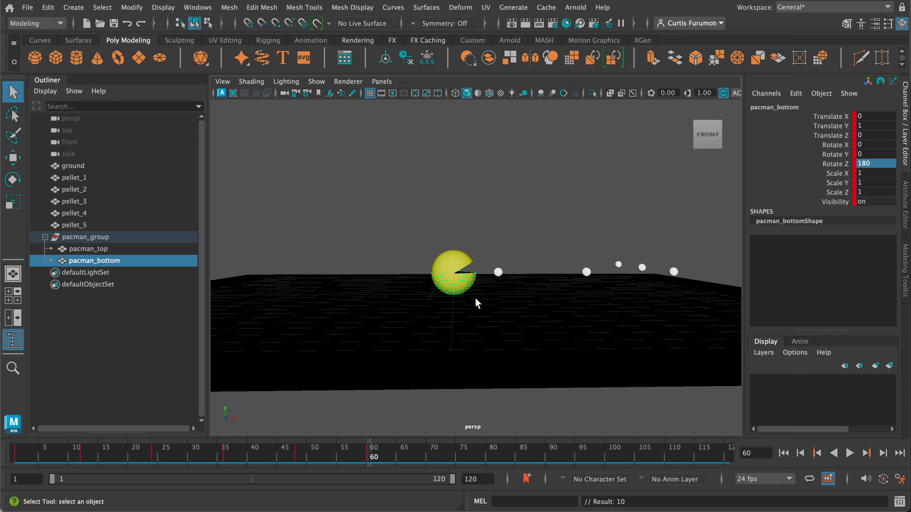
pyautogui.click(860, 164)
pyautogui.write('1')
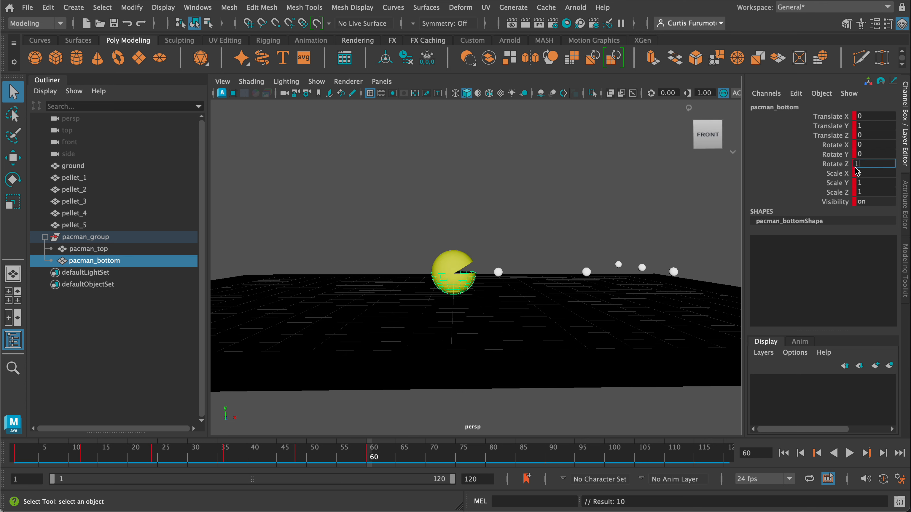
pyautogui.press('Return')
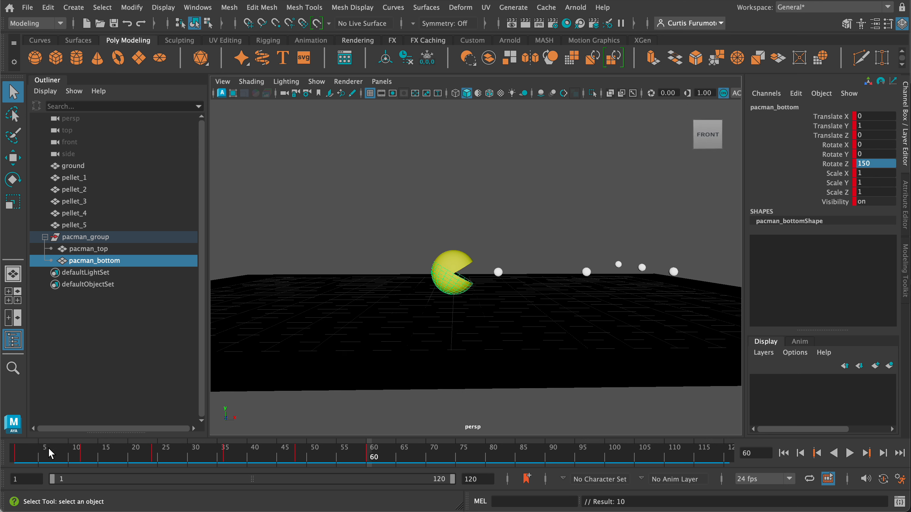
# Scrub from frame 1 through frame 60 and check the Rotate Z keyframes of pacman_bottom and pacman_top
pyautogui.moveTo(18, 457); pyautogui.dragTo(295, 467)
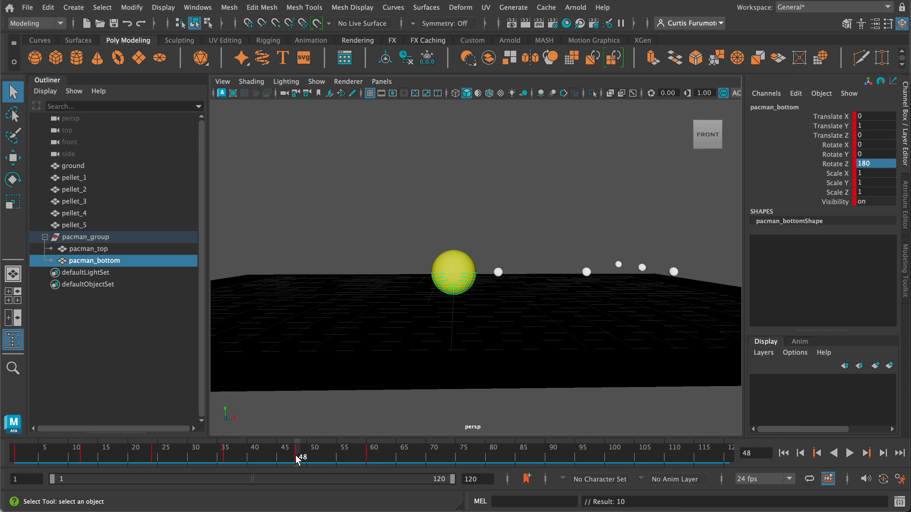
pyautogui.click(367, 456)
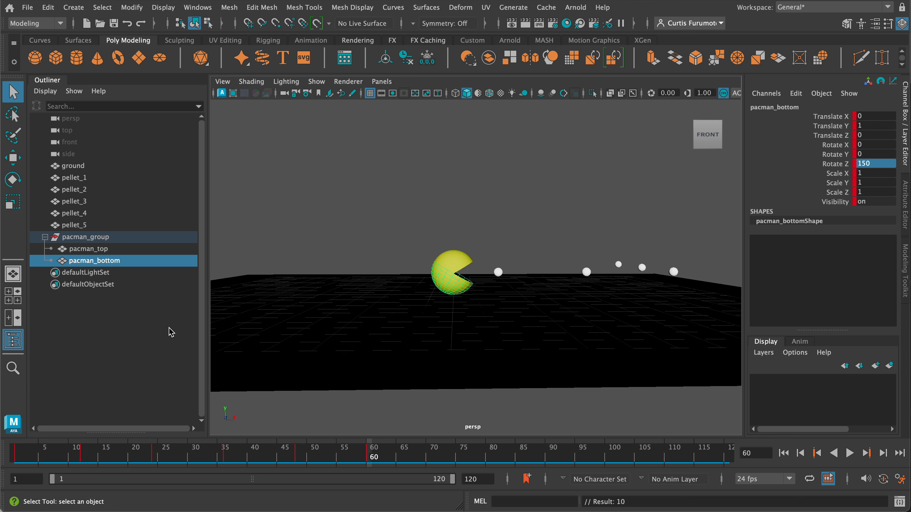
pyautogui.click(114, 250)
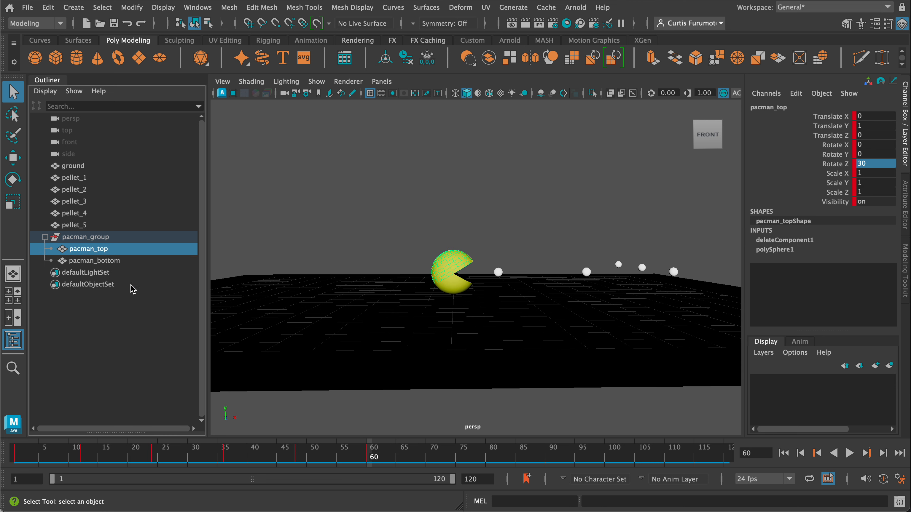
pyautogui.click(226, 456)
pyautogui.click(299, 458)
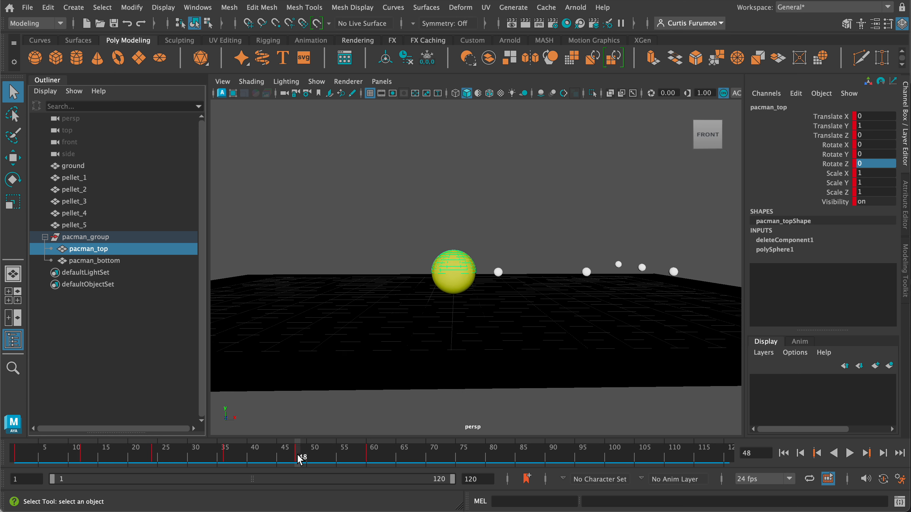
pyautogui.click(370, 456)
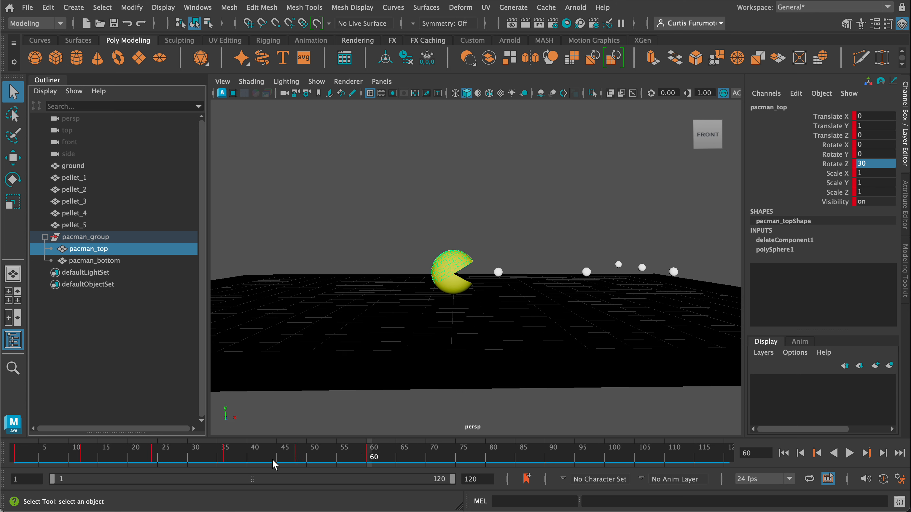
# Carry the closed-mouth pose of pacman_top and pacman_bottom from frame 48 over to frame 72 and keyframe both
pyautogui.click(298, 456)
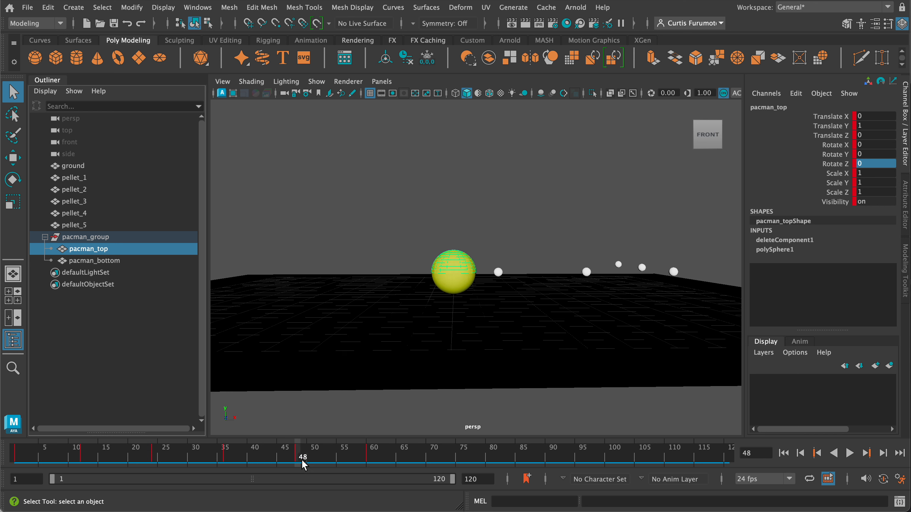
pyautogui.keyDown('ctrl'); pyautogui.click(129, 261); pyautogui.keyUp('ctrl')
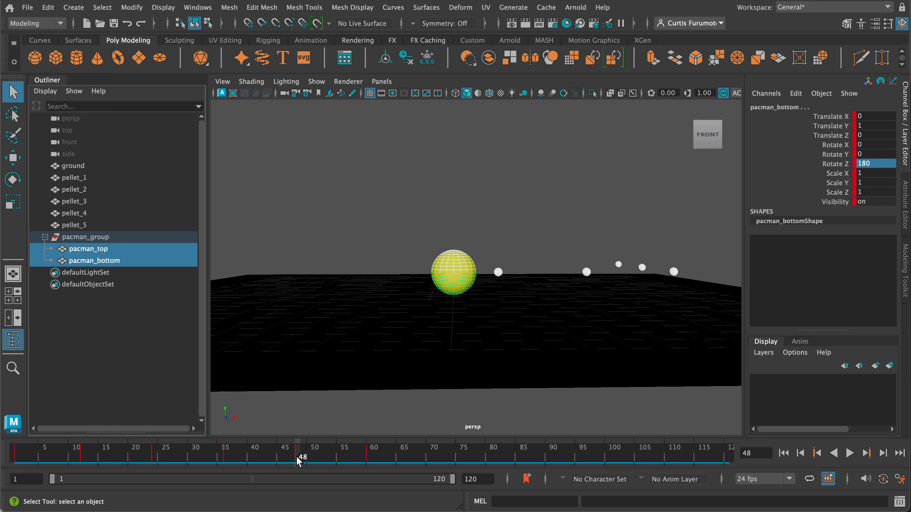
pyautogui.hotkey('alt', 'v')
pyautogui.moveTo(294, 455); pyautogui.dragTo(438, 455)
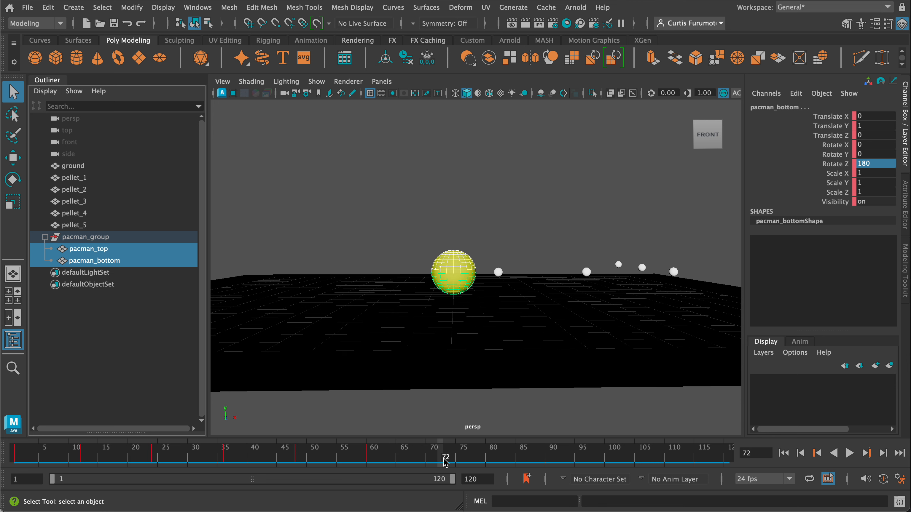
pyautogui.press('s')
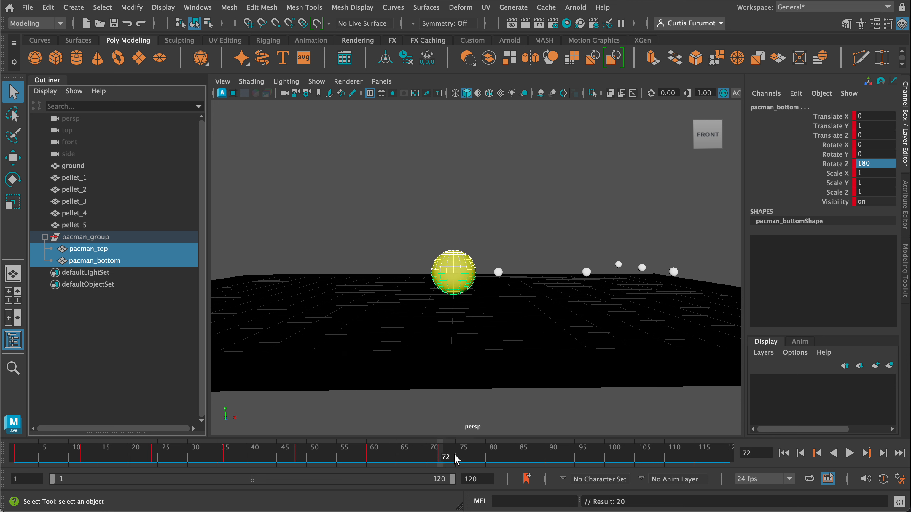
# Check the Rotate Z values of pacman_top and pacman_bottom at frame 72 and scrub back through the preceding mouth movement
pyautogui.click(164, 251)
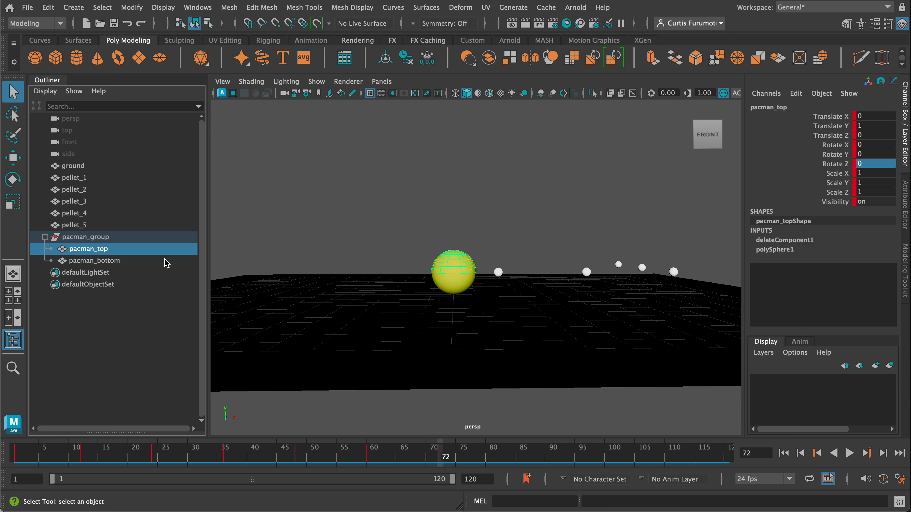
pyautogui.click(154, 261)
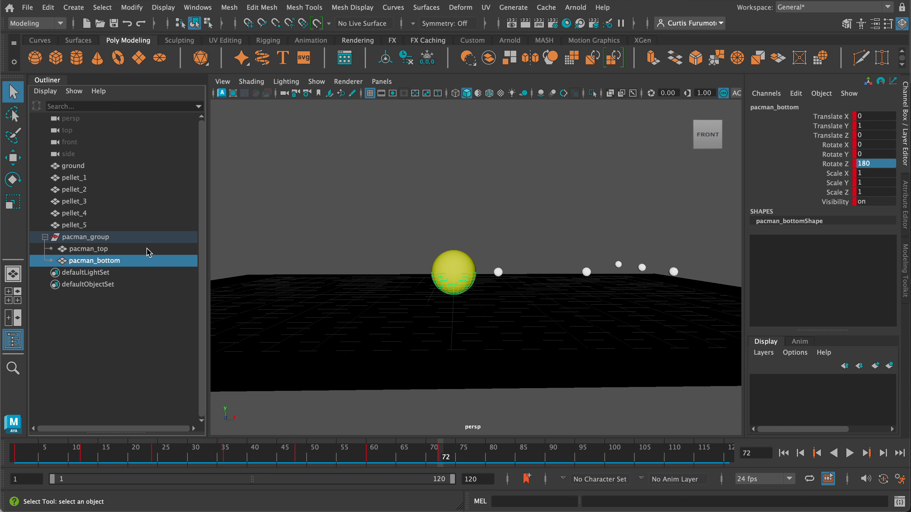
pyautogui.click(147, 249)
pyautogui.click(148, 261)
pyautogui.moveTo(370, 458)
pyautogui.mouseDown()
pyautogui.moveTo(296, 459)
pyautogui.moveTo(434, 457)
pyautogui.moveTo(331, 458)
pyautogui.mouseUp()
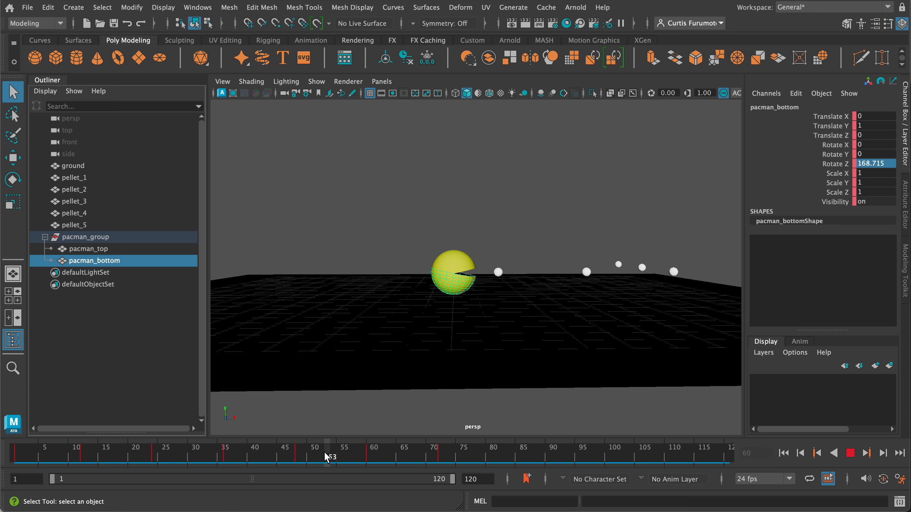
pyautogui.click(441, 459)
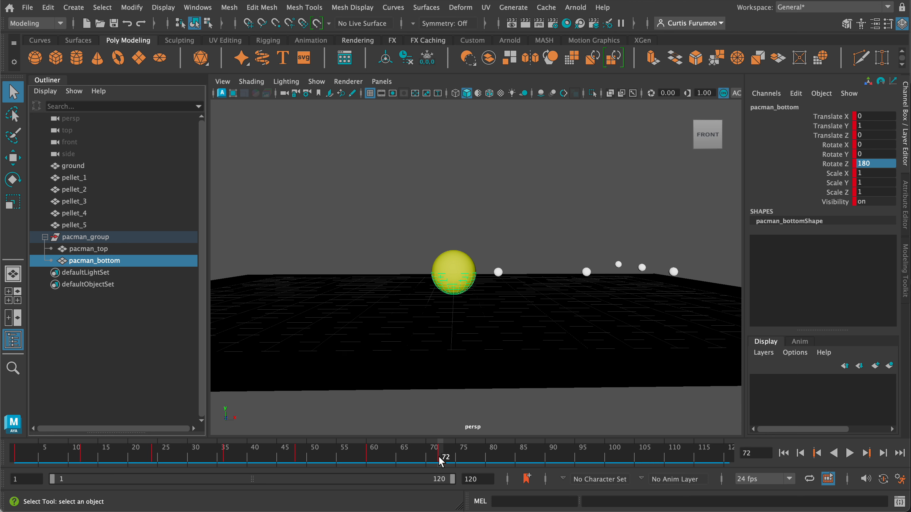
# Carry the open-mouth pose of pacman_top and pacman_bottom from frame 60 over to frame 84 and keyframe both
pyautogui.click(132, 250)
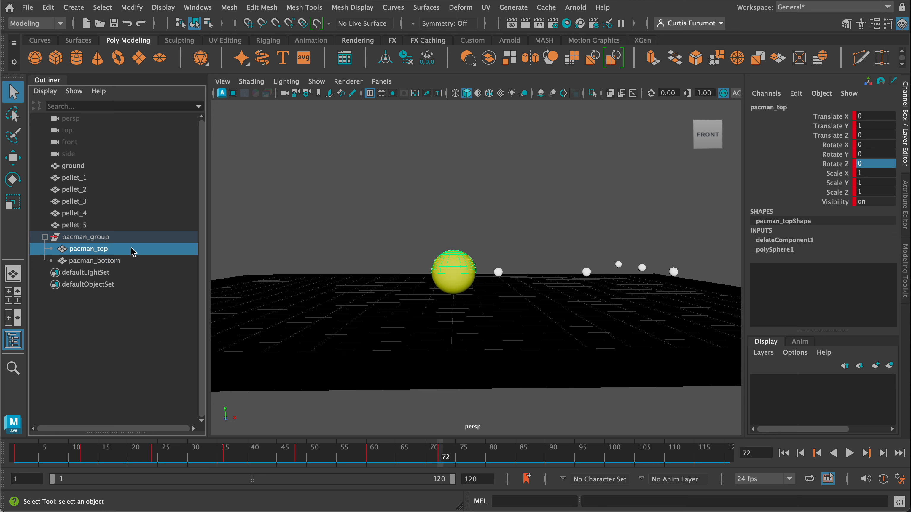
pyautogui.keyDown('shift'); pyautogui.click(120, 261); pyautogui.keyUp('shift')
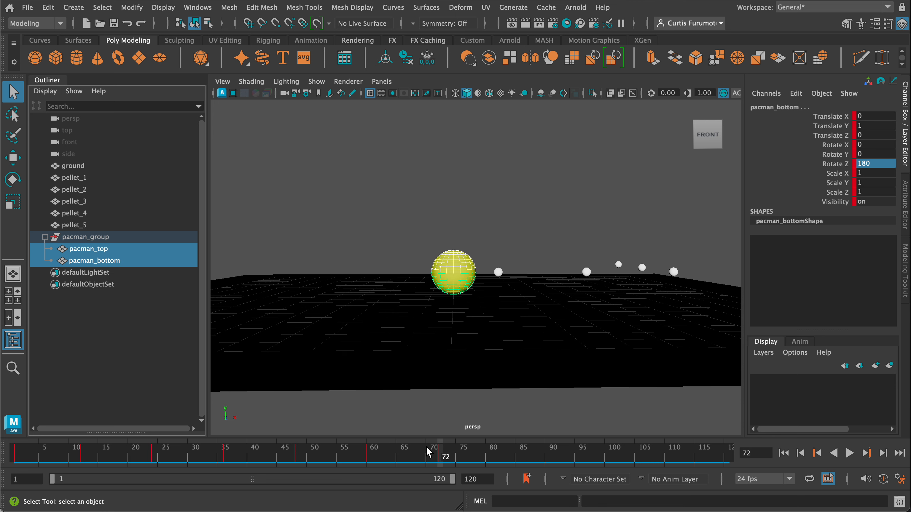
pyautogui.click(367, 454)
pyautogui.hotkey('alt', 'v')
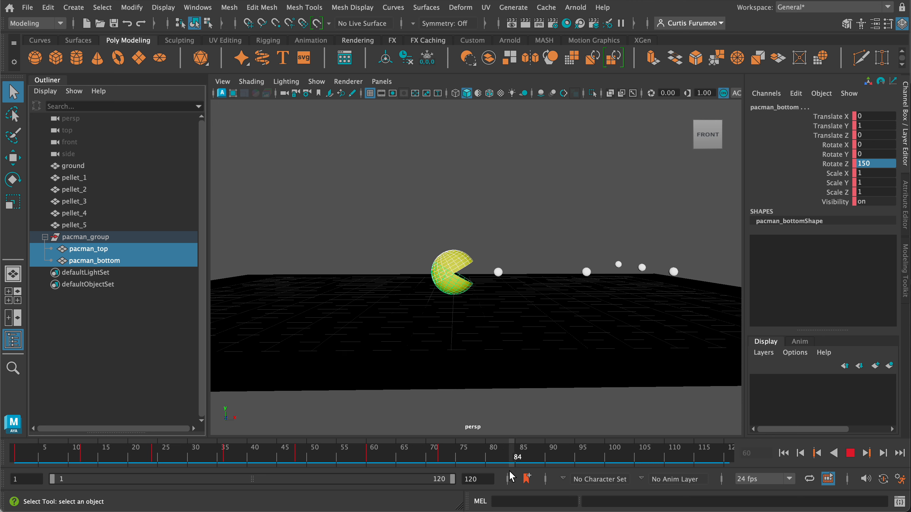
pyautogui.hotkey('alt', 'v')
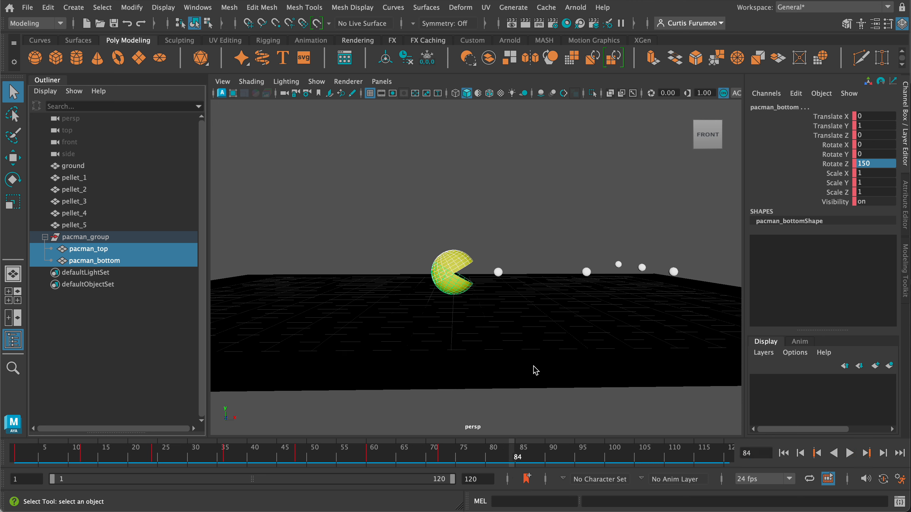
pyautogui.press('s')
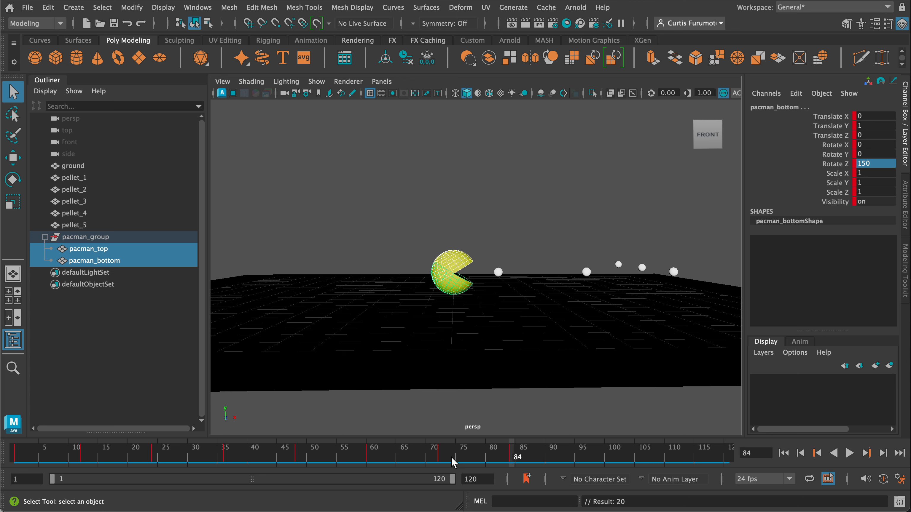
# Carry the closed-mouth pose of both Pac-Man halves from frame 72 over to frame 96 and keyframe it
pyautogui.press(',')
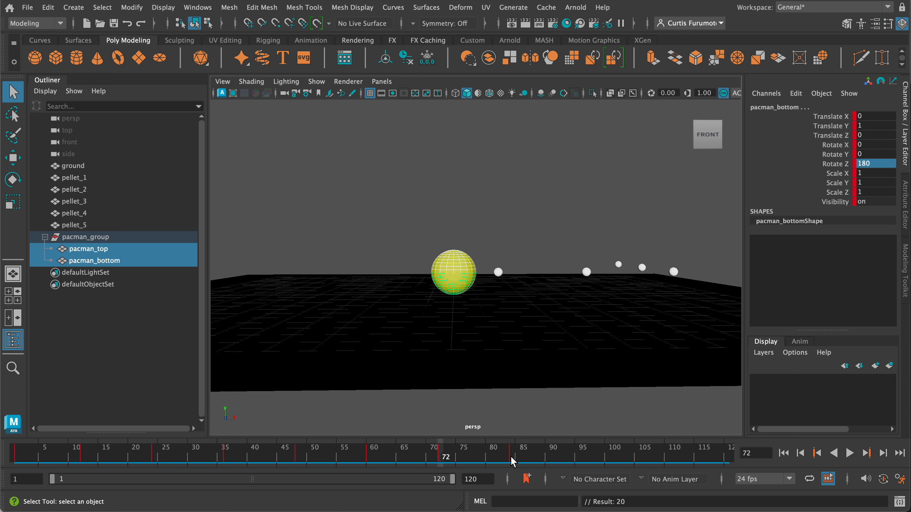
pyautogui.press('.')
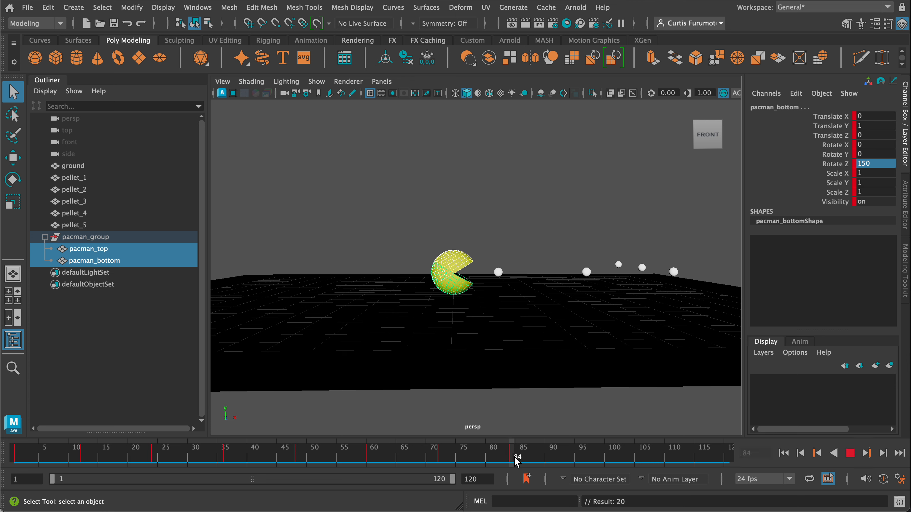
pyautogui.click(442, 460)
pyautogui.moveTo(442, 460); pyautogui.dragTo(584, 470)
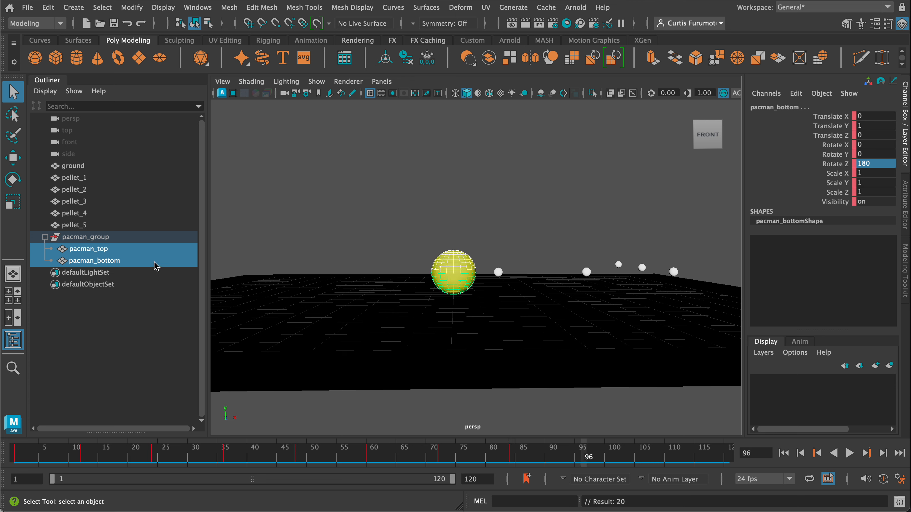
pyautogui.press('s')
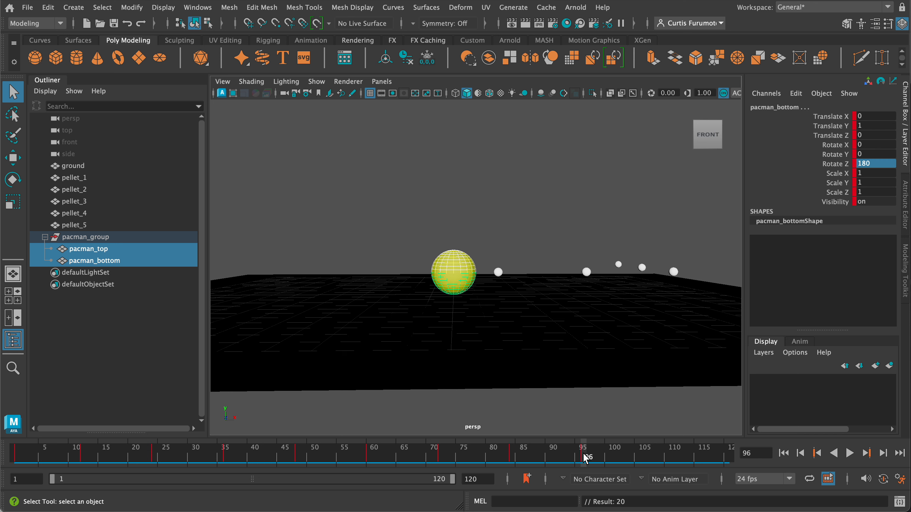
# Carry the open-mouth pose of both Pac-Man halves from frame 84 over to frame 108 and keyframe it
pyautogui.click(513, 461)
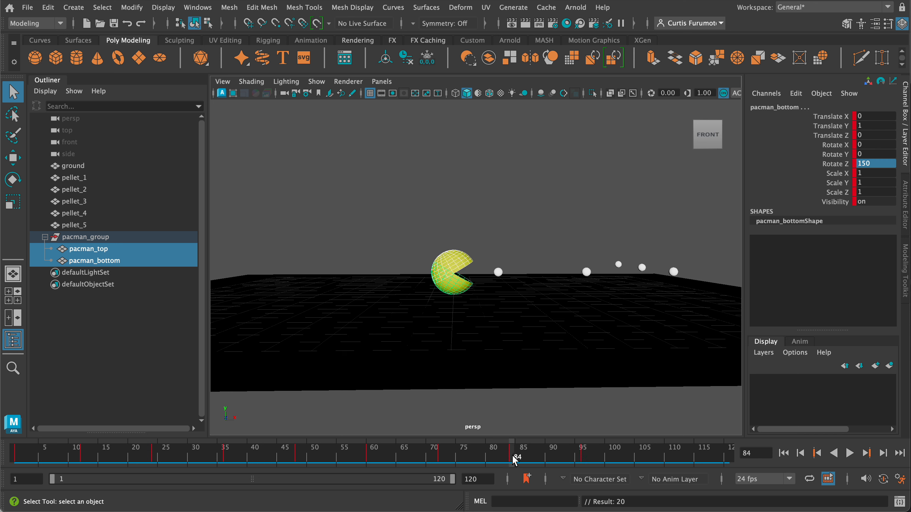
pyautogui.moveTo(513, 461); pyautogui.dragTo(655, 462)
pyautogui.click(584, 461)
pyautogui.moveTo(585, 461); pyautogui.dragTo(656, 462)
# Carry the closed-mouth pose of both Pac-Man halves from frame 96 over to frame 120 and keyframe it
pyautogui.click(585, 461)
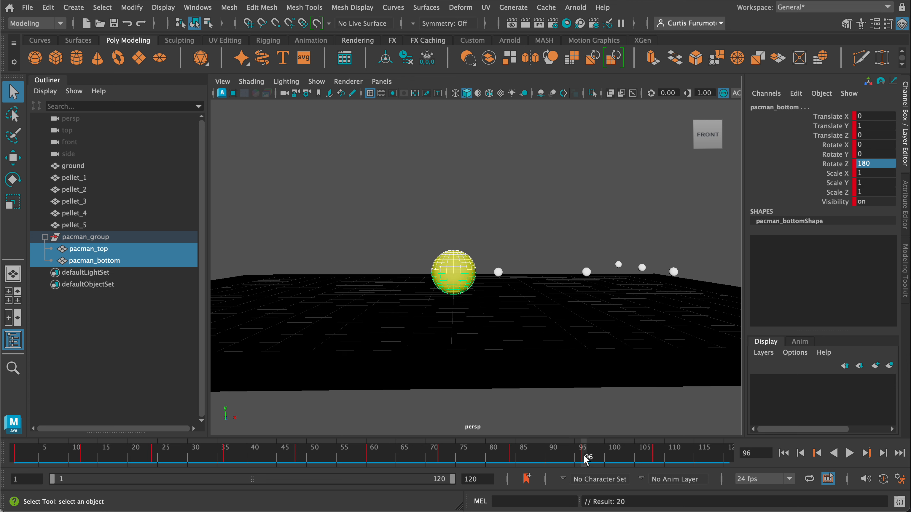
pyautogui.moveTo(585, 460); pyautogui.dragTo(726, 464)
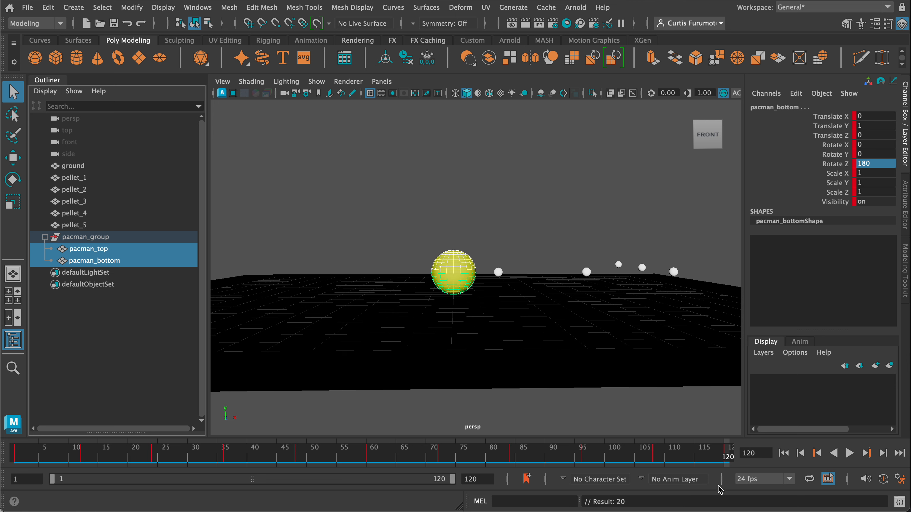
pyautogui.hotkey('alt', 'v')
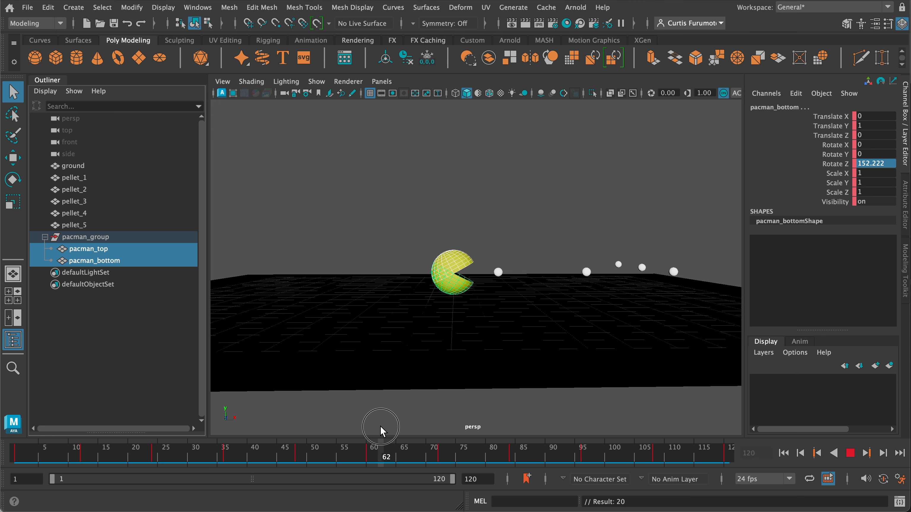
# Scrub back to frame 1, clear the selection and play the mouth animation from the start twice, stopping it each time
pyautogui.moveTo(260, 432); pyautogui.dragTo(2, 431)
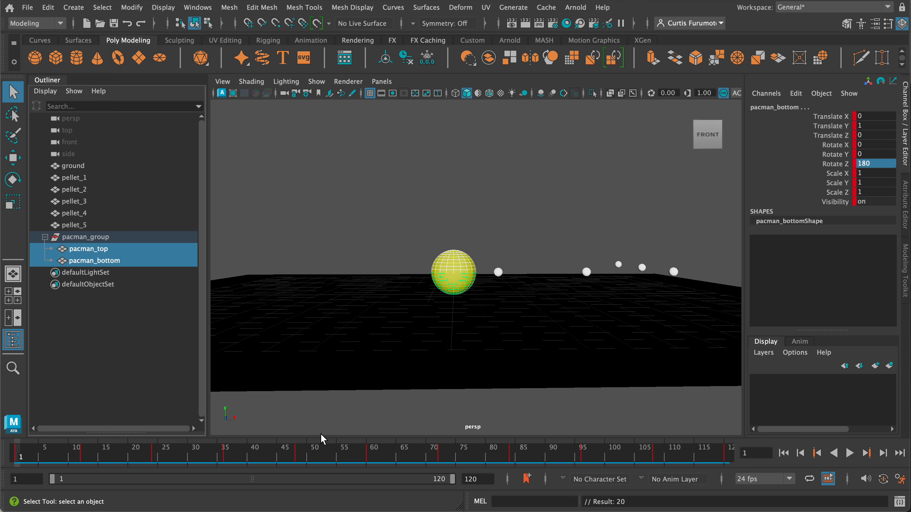
pyautogui.click(675, 416)
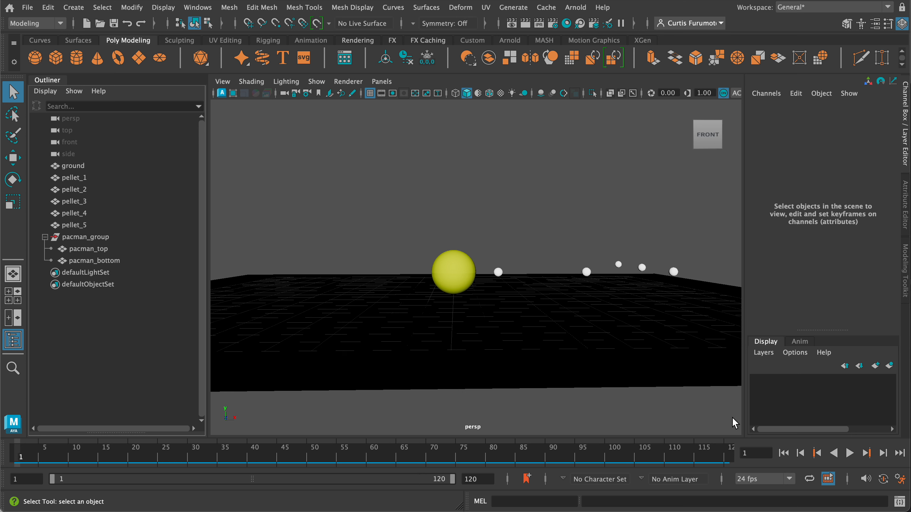
pyautogui.click(851, 456)
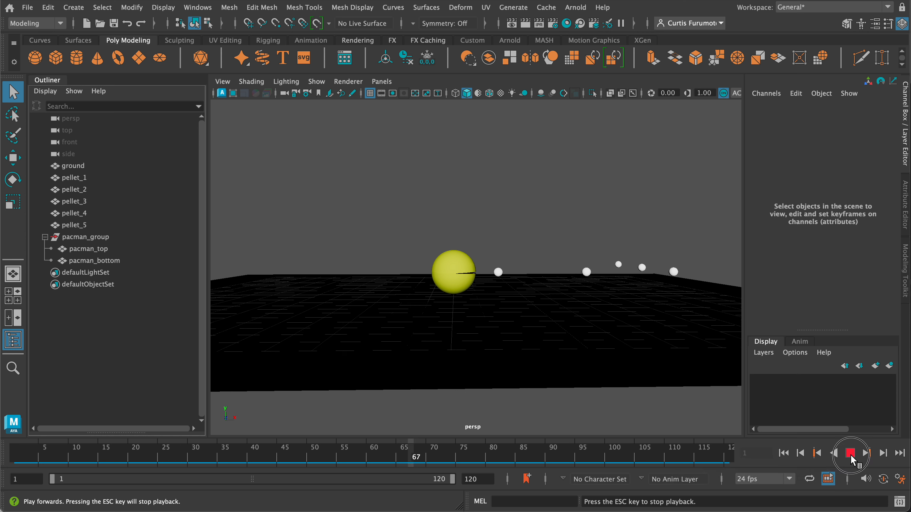
pyautogui.click(850, 456)
pyautogui.moveTo(492, 454); pyautogui.dragTo(3, 425)
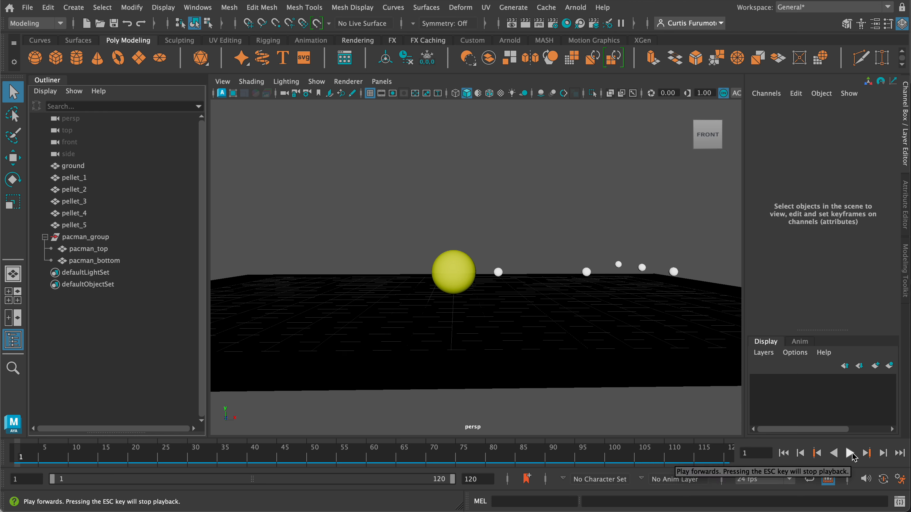
pyautogui.click(849, 453)
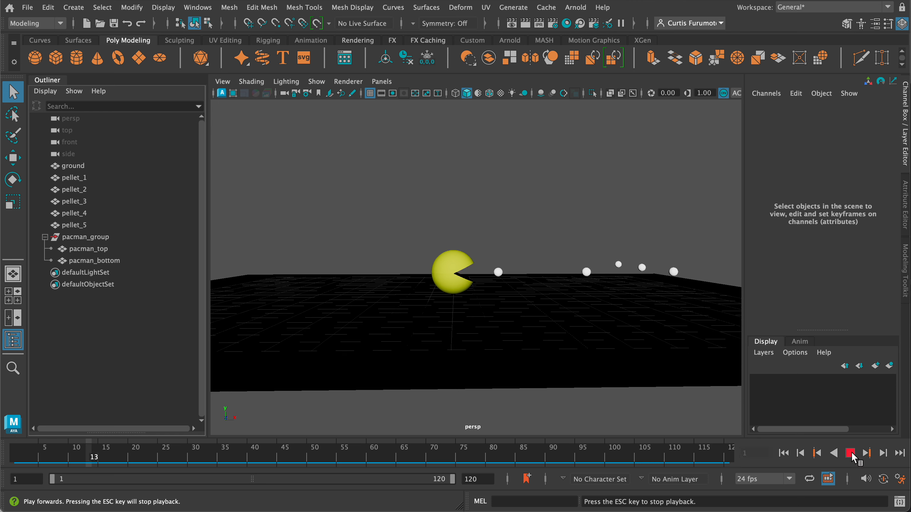
pyautogui.click(850, 454)
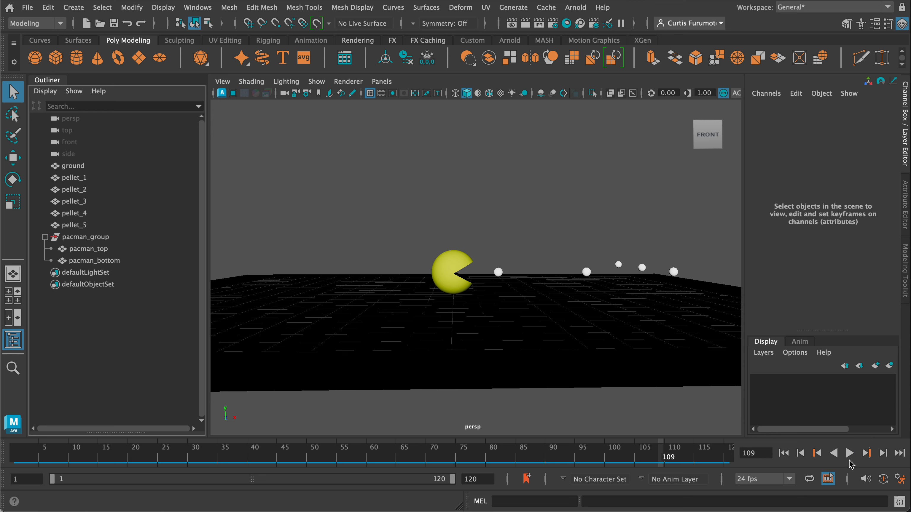
# Set the playback speed to Real-time and play the animation
pyautogui.rightClick(850, 454)
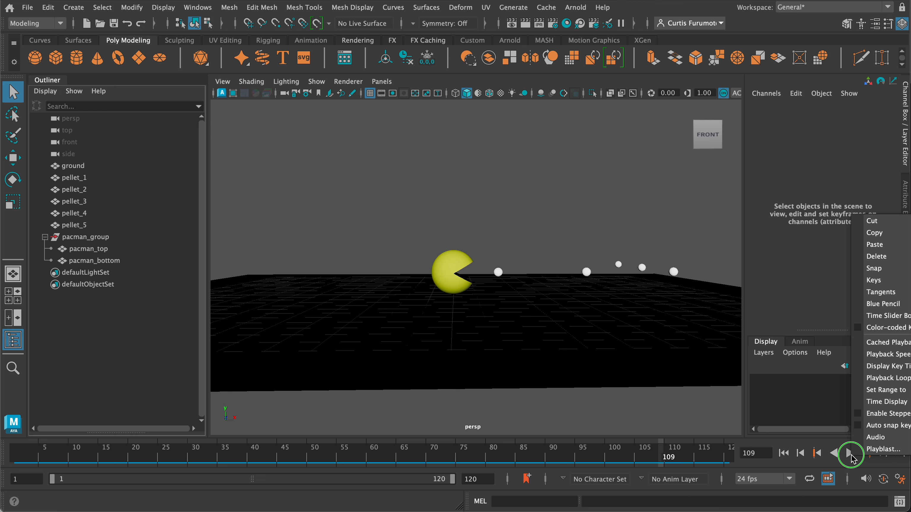
pyautogui.moveTo(853, 455); pyautogui.dragTo(868, 361, button='right')
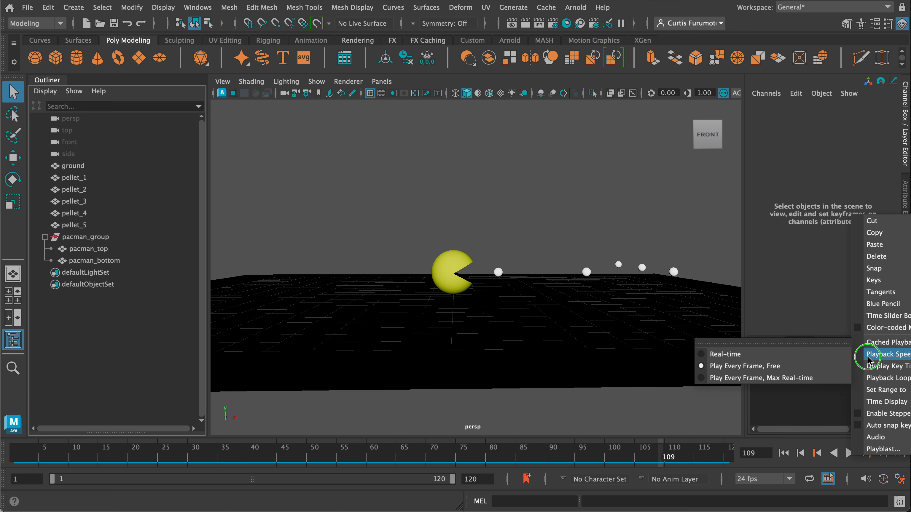
pyautogui.moveTo(868, 357); pyautogui.dragTo(719, 357, button='right')
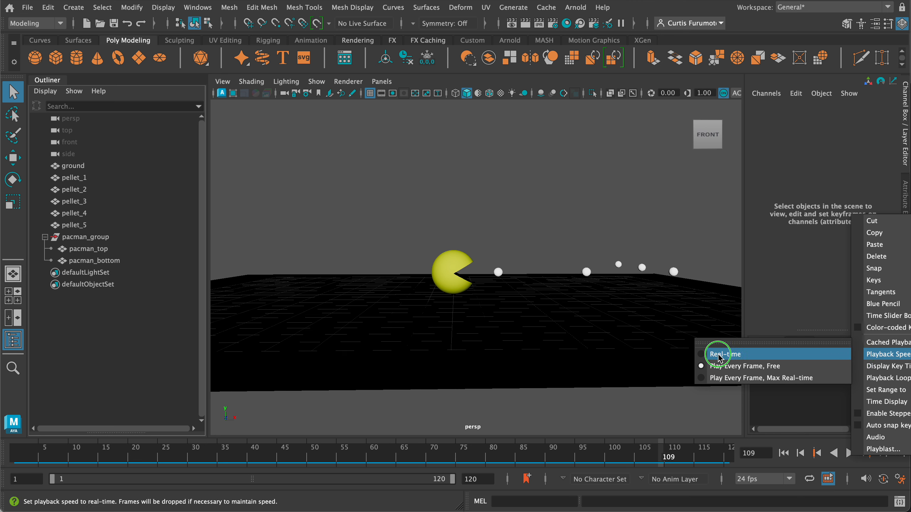
pyautogui.moveTo(719, 358); pyautogui.dragTo(719, 358, button='right')
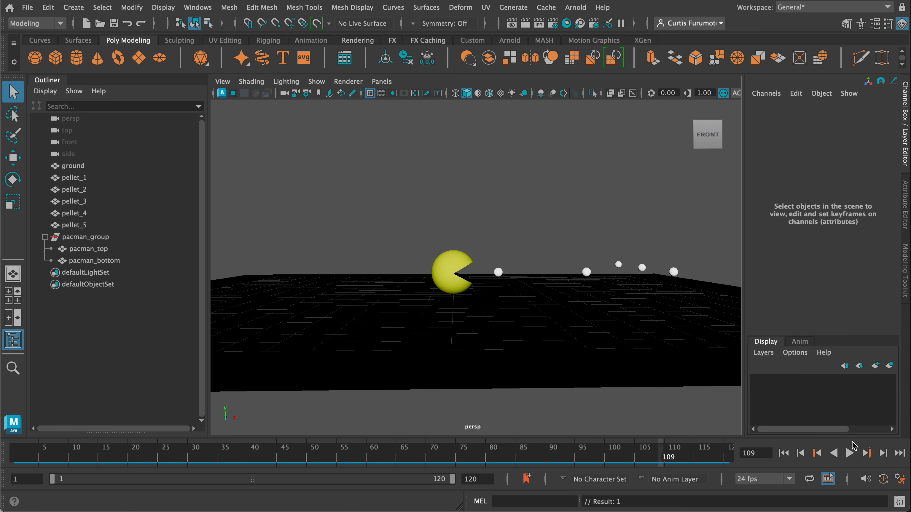
pyautogui.click(848, 452)
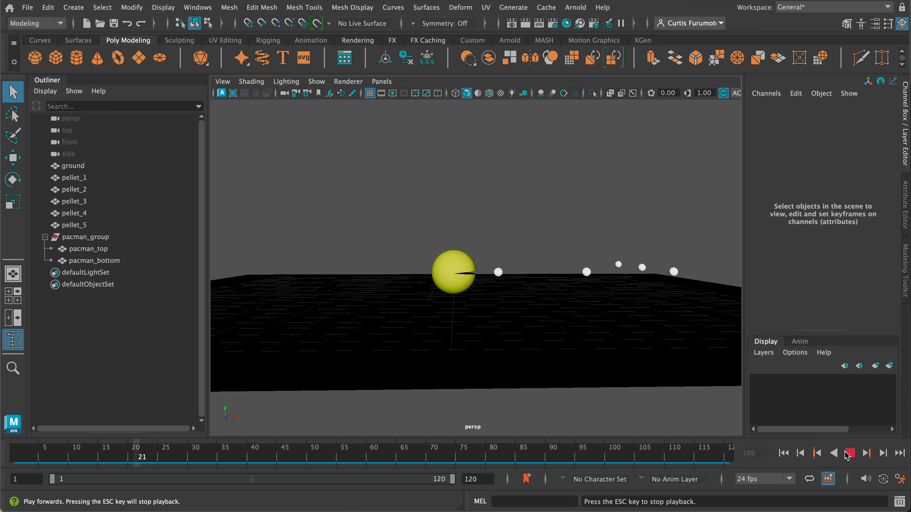